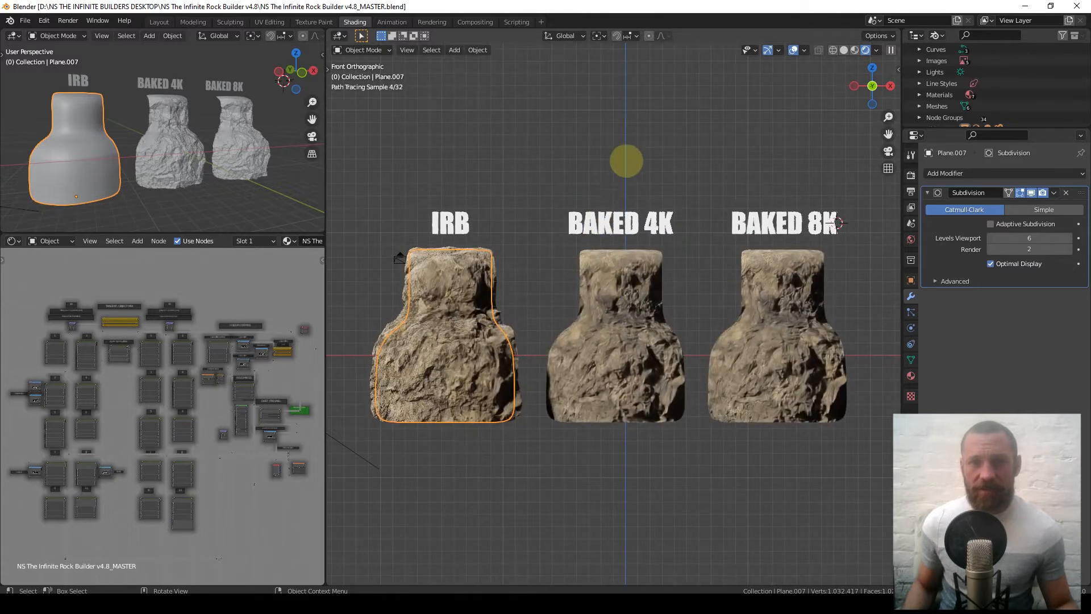
Show the scene in solid shading and inspect the mesh density of the BAKED 4K rock in Edit Mode.
click(626, 161)
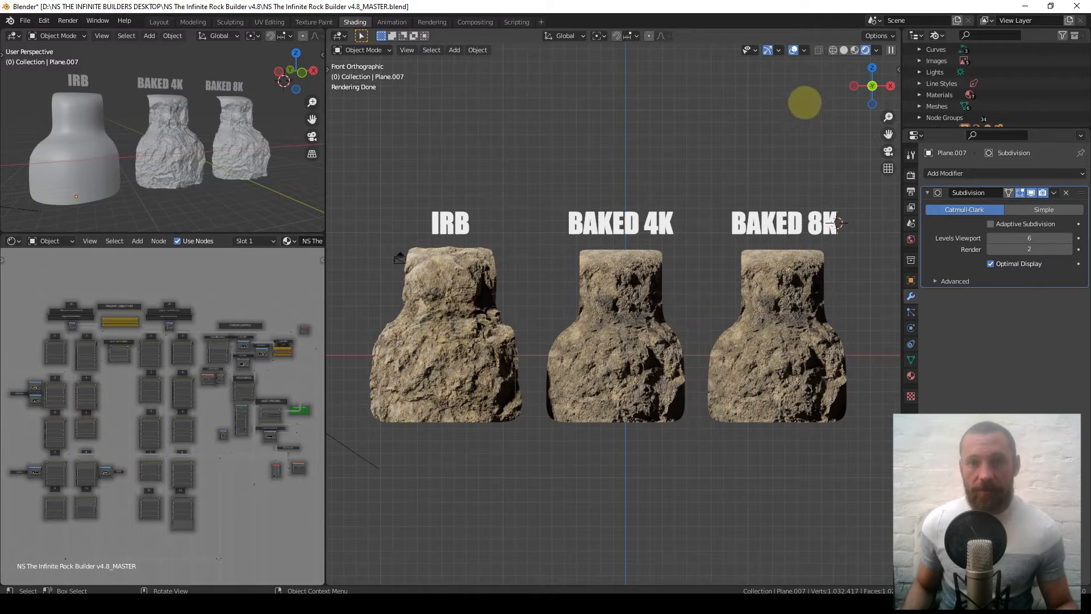
click(843, 50)
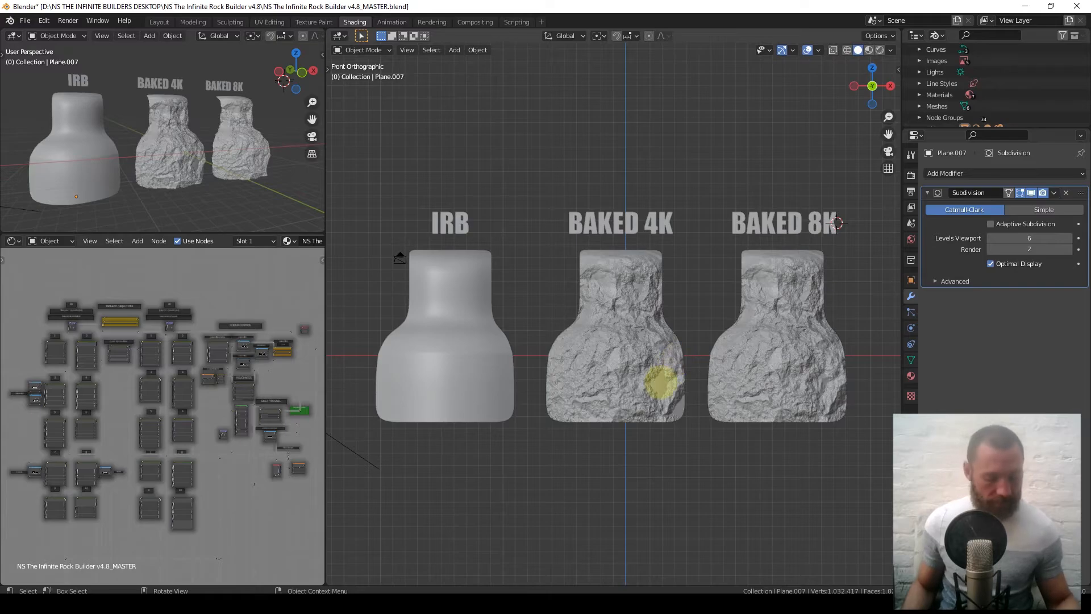
scroll(657, 379, up, 8)
mouse_move(654, 364)
middle_down()
mouse_move(664, 329)
mouse_move(714, 348)
mouse_move(664, 373)
mouse_move(652, 366)
middle_up()
click(652, 366)
key(Tab)
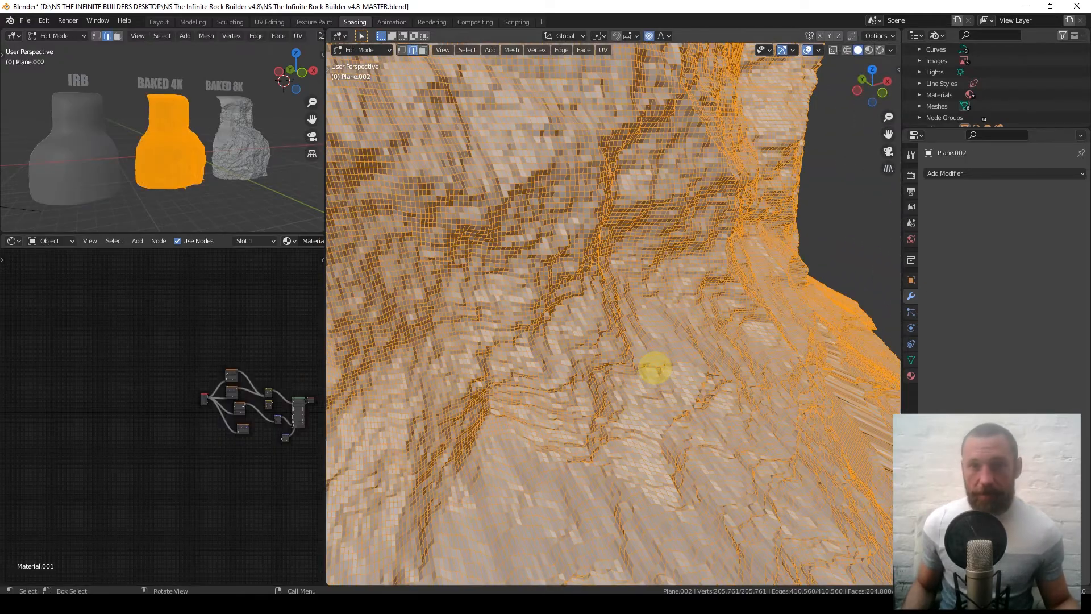
scroll(609, 308, up, 5)
scroll(609, 309, down, 5)
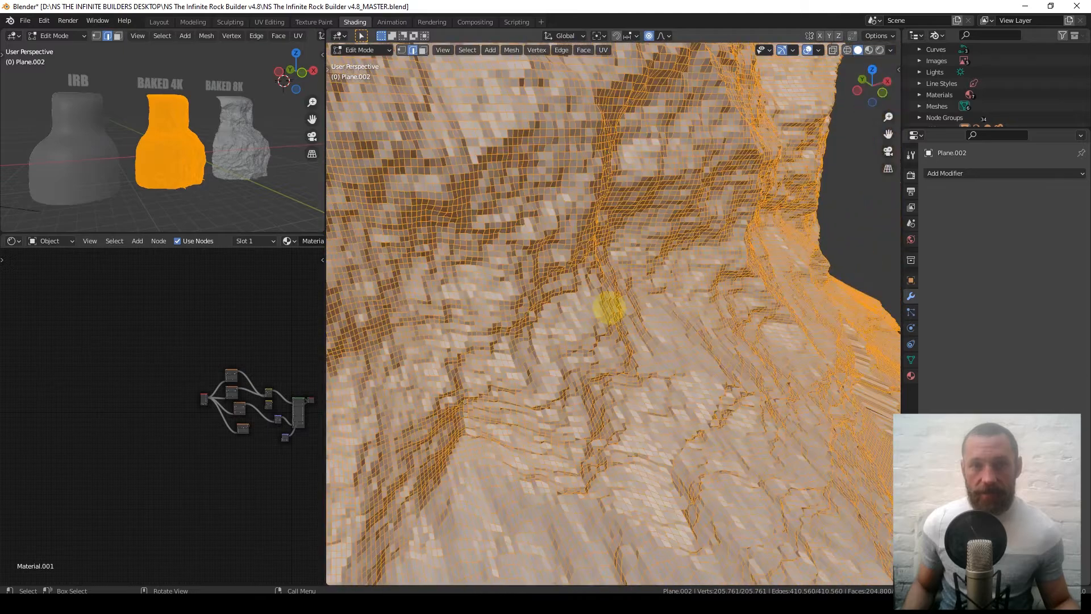
scroll(609, 309, up, 2)
key(Tab)
scroll(609, 309, down, 6)
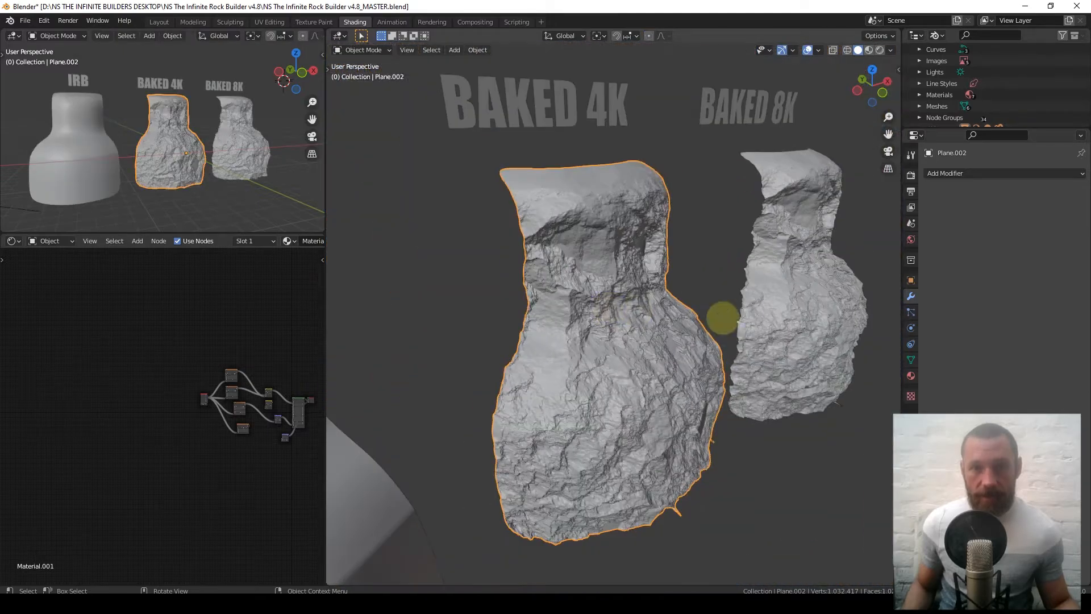
Examine the sides and fronts of the BAKED 4K and BAKED 8K rocks in solid and rendered shading.
middle_drag(751, 323, 550, 379)
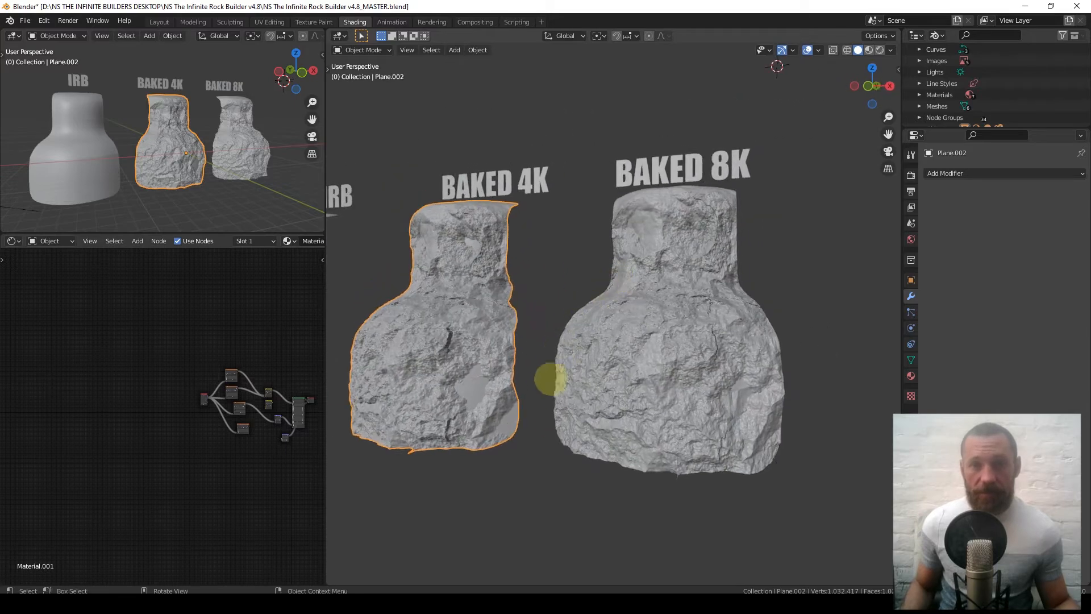
middle_drag(609, 406, 619, 379)
scroll(481, 423, up, 5)
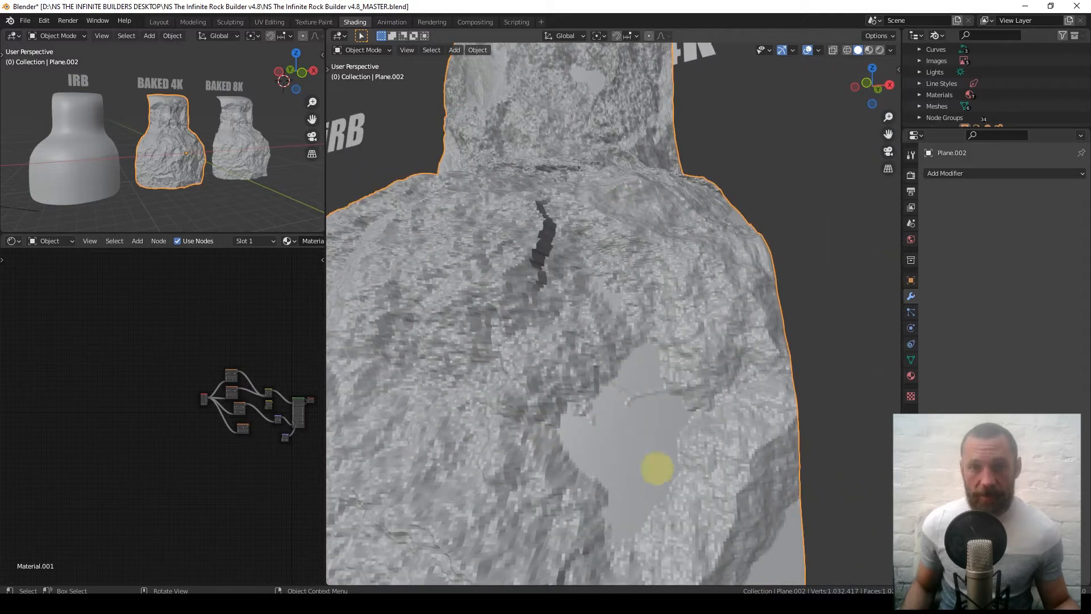
scroll(641, 456, down, 5)
middle_drag(647, 438, 747, 247)
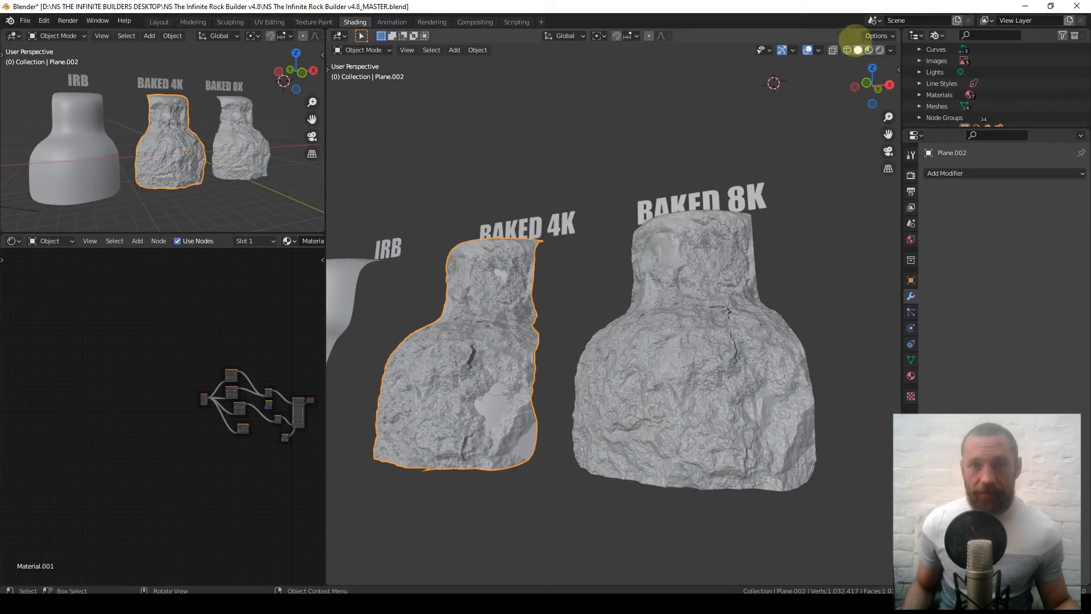
click(879, 50)
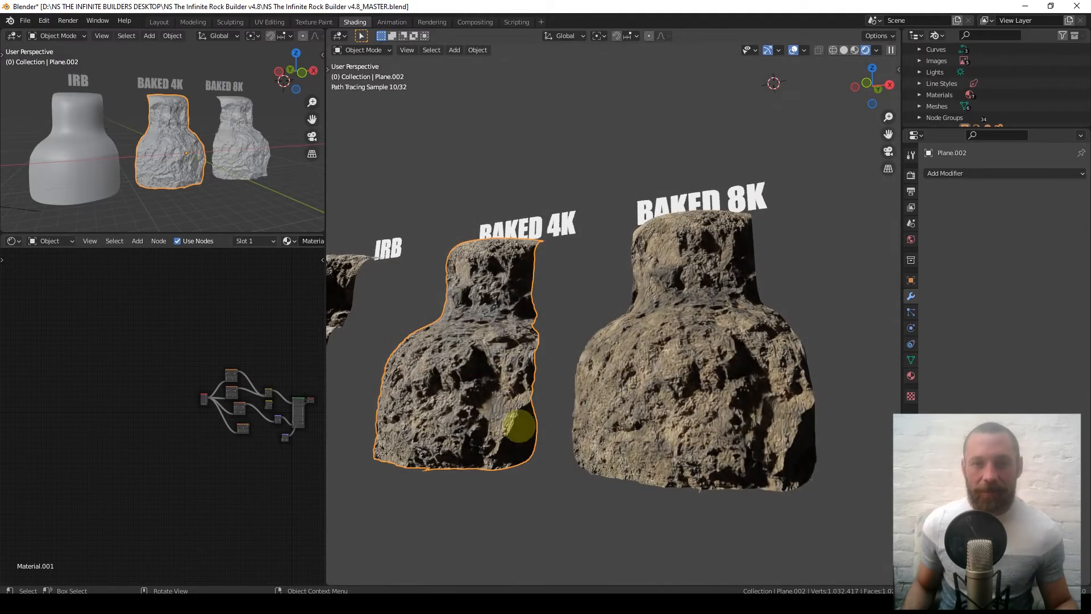
scroll(579, 443, up, 2)
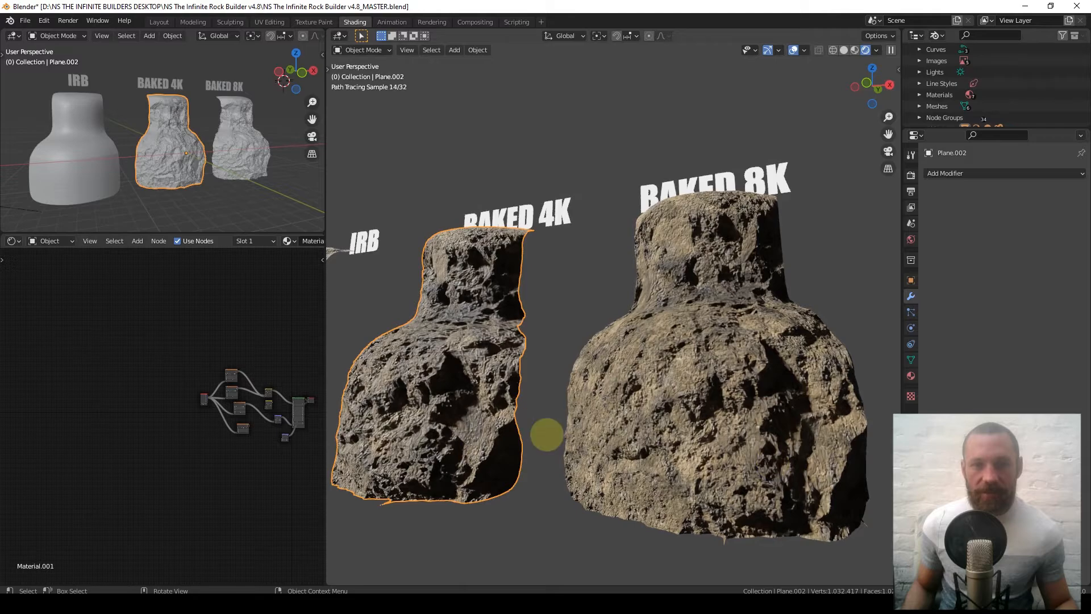
key(KP_1)
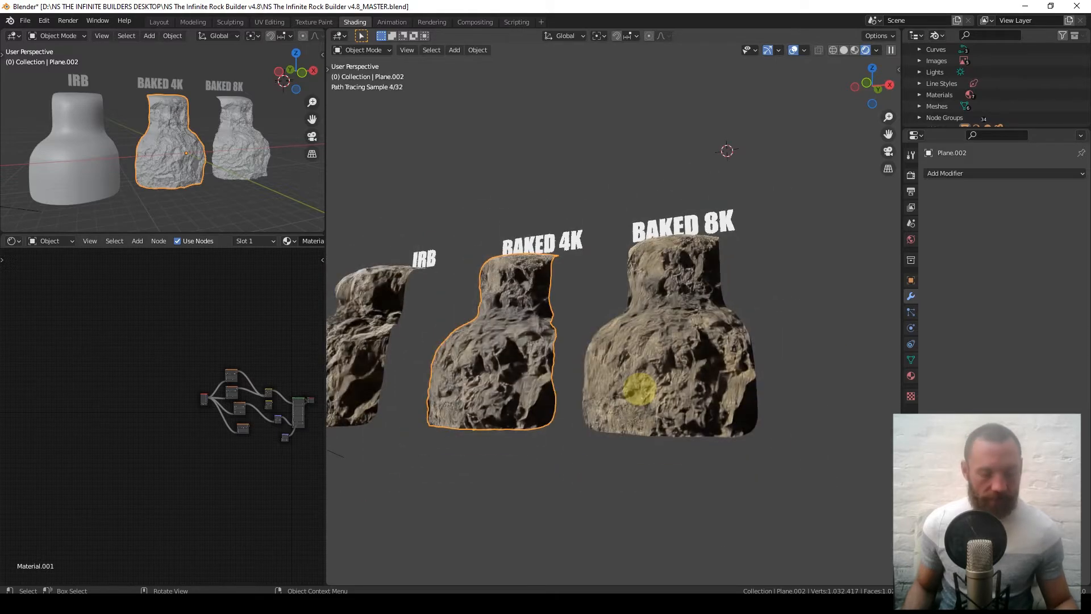
scroll(682, 401, down, 4)
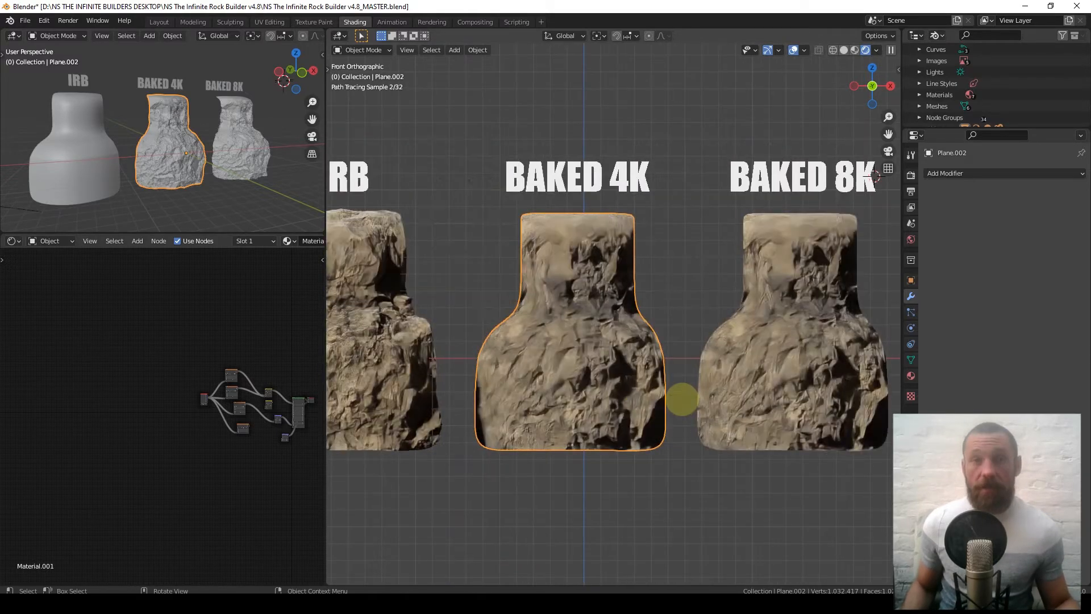
shift+middle_drag(662, 380, 666, 425)
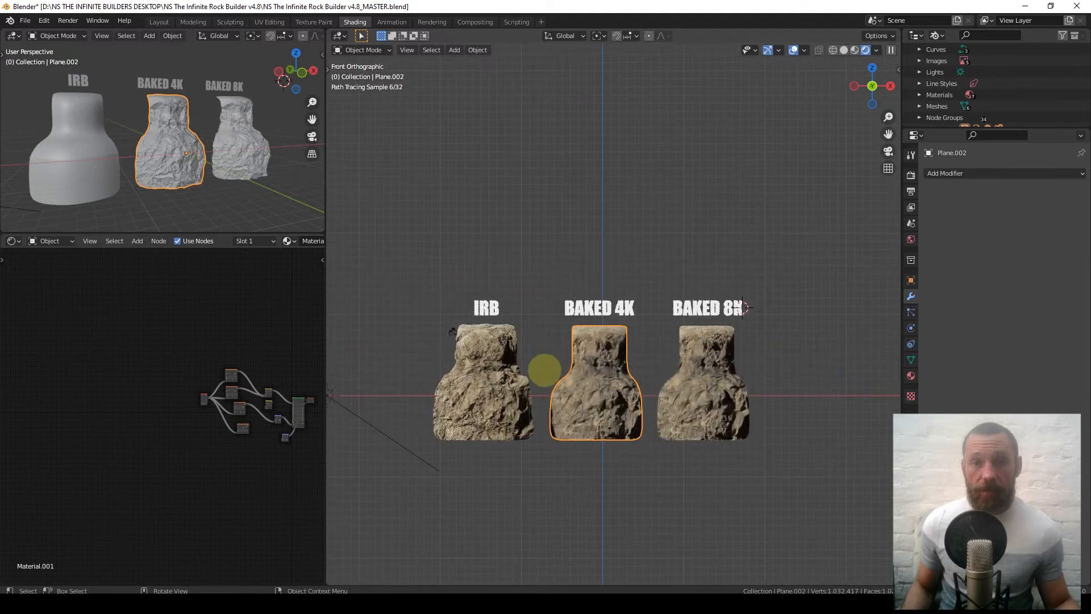
Hide the BAKED 4K and BAKED 8K rocks together with their text labels.
click(502, 363)
drag(782, 460, 568, 288)
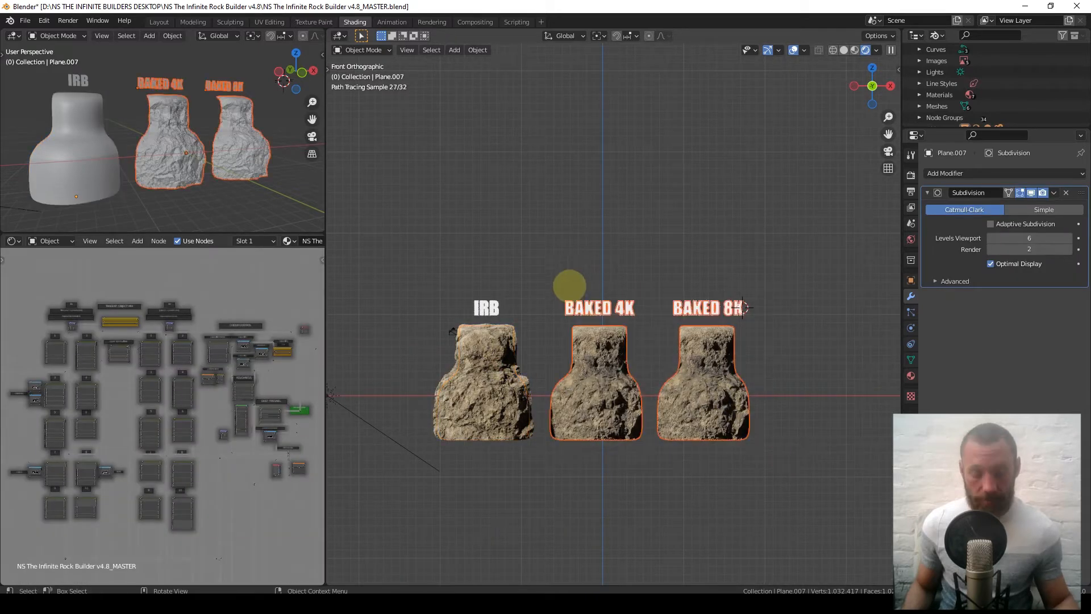
key(h)
In the IRB rock's material, set the Formation 6 mix to 0 and the Formation 4 mix to 0.6.
shift+middle_drag(511, 402, 593, 399)
scroll(542, 402, up, 5)
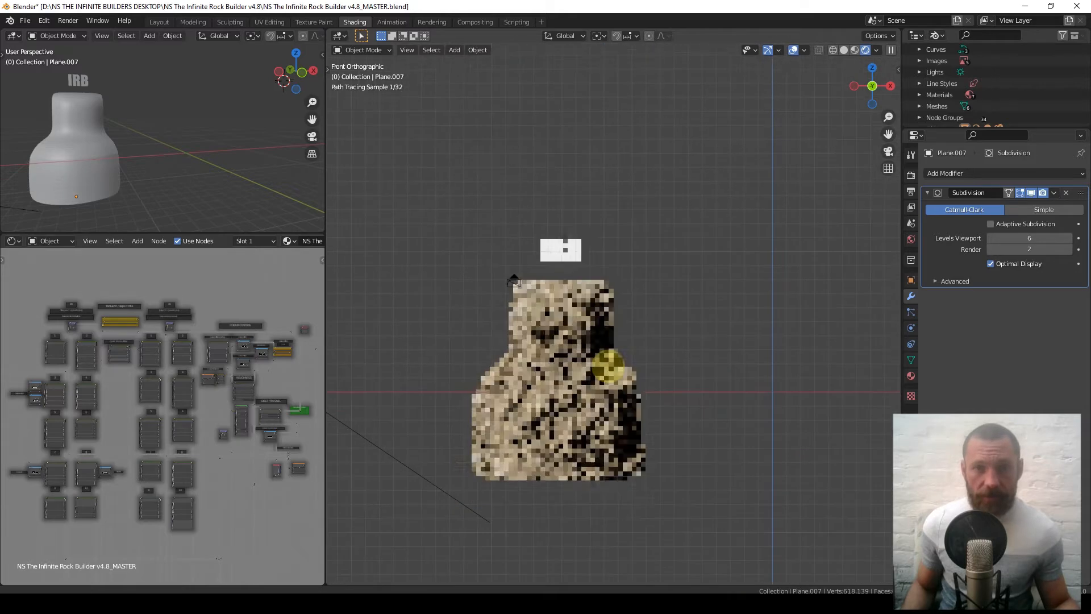
click(606, 343)
scroll(85, 379, up, 2)
middle_drag(85, 385, 171, 334)
scroll(168, 336, up, 4)
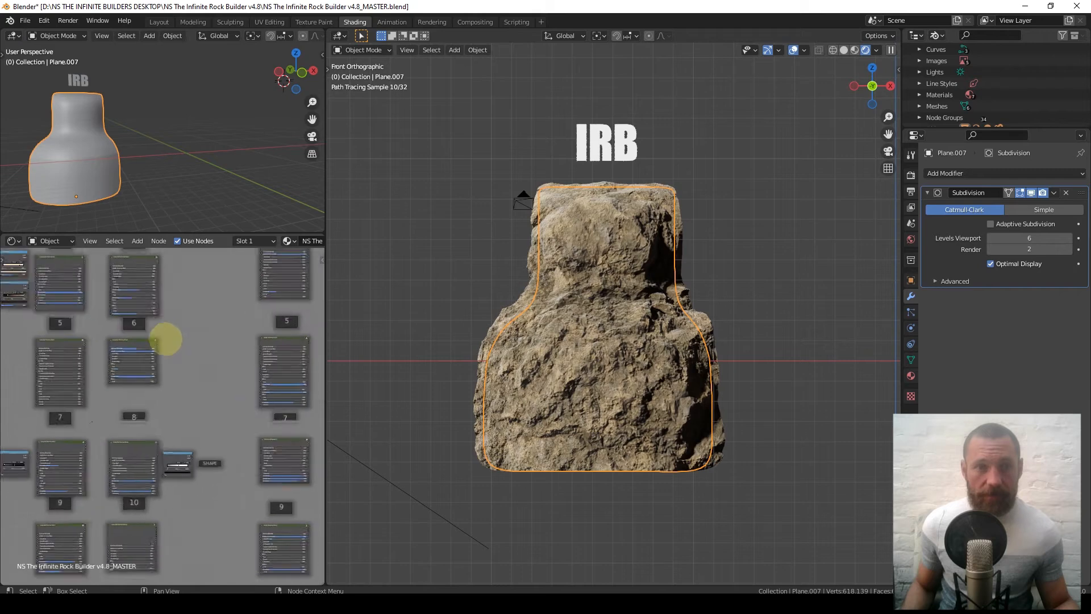
scroll(176, 372, up, 2)
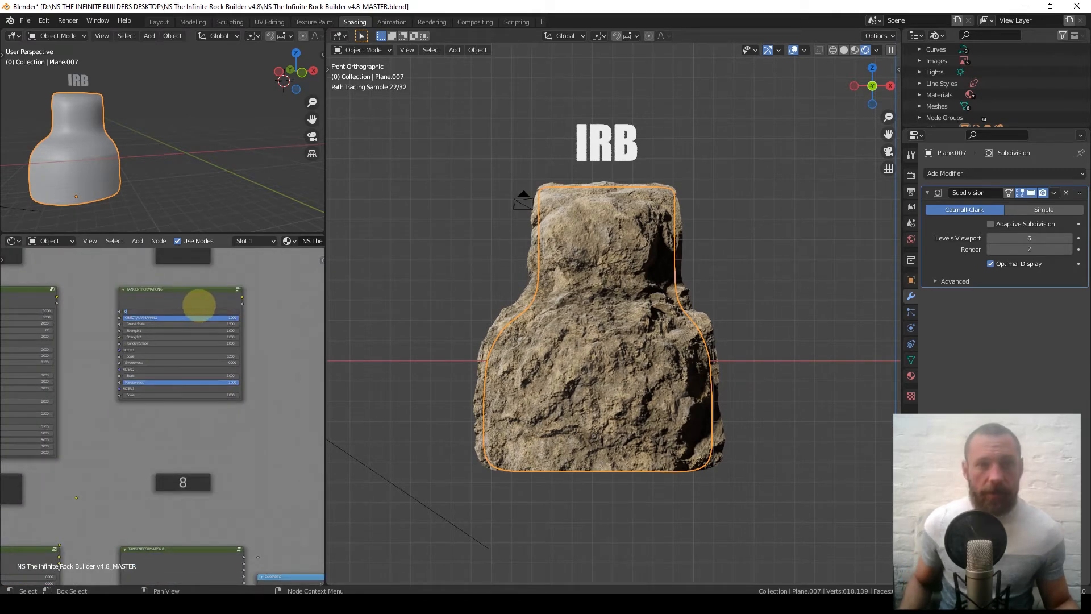
key(Return)
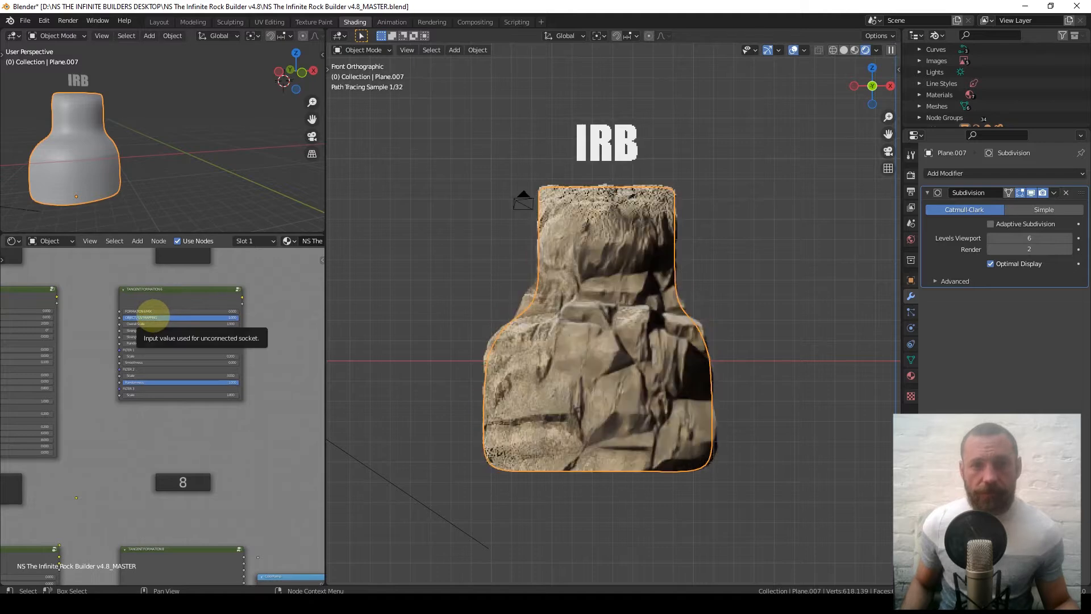
middle_drag(150, 369, 162, 579)
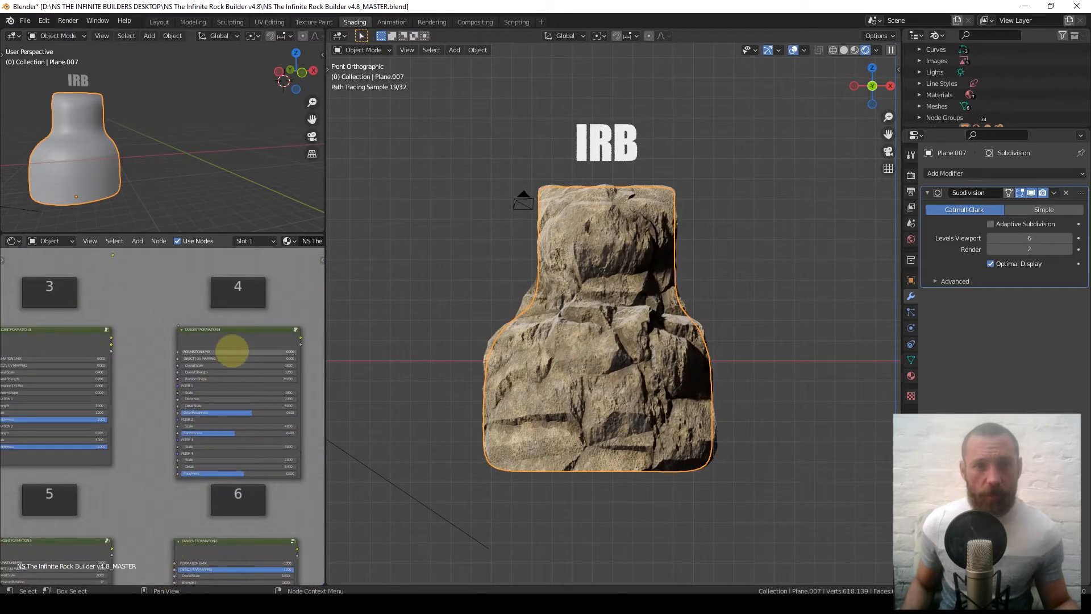
key(BackSpace)
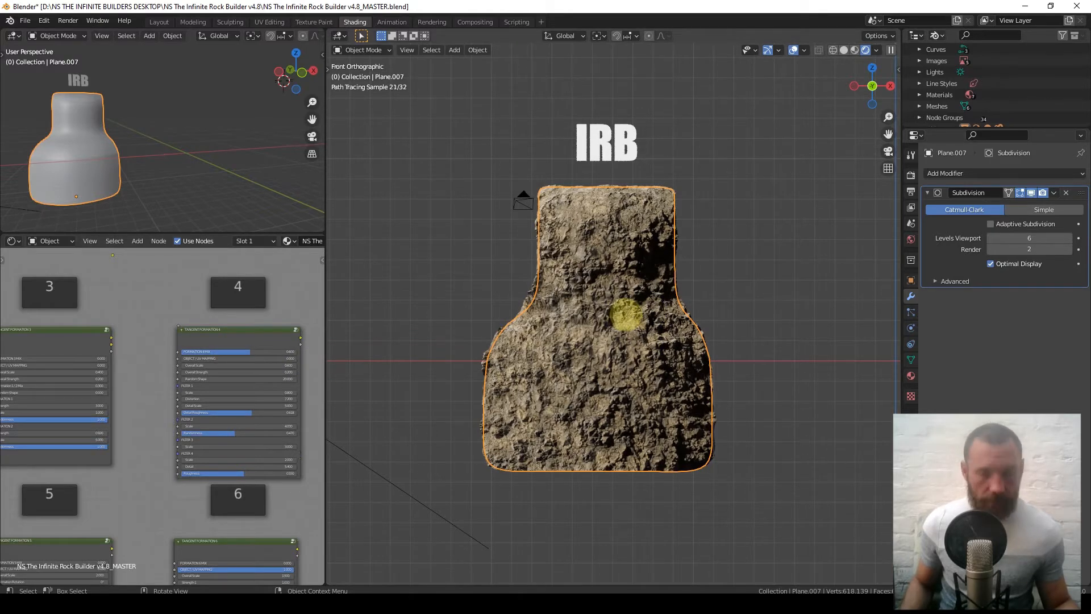
Duplicate the IRB rock and place the copy about 13.4 m away along the global X axis.
scroll(631, 311, down, 2)
shift+middle_drag(640, 304, 574, 334)
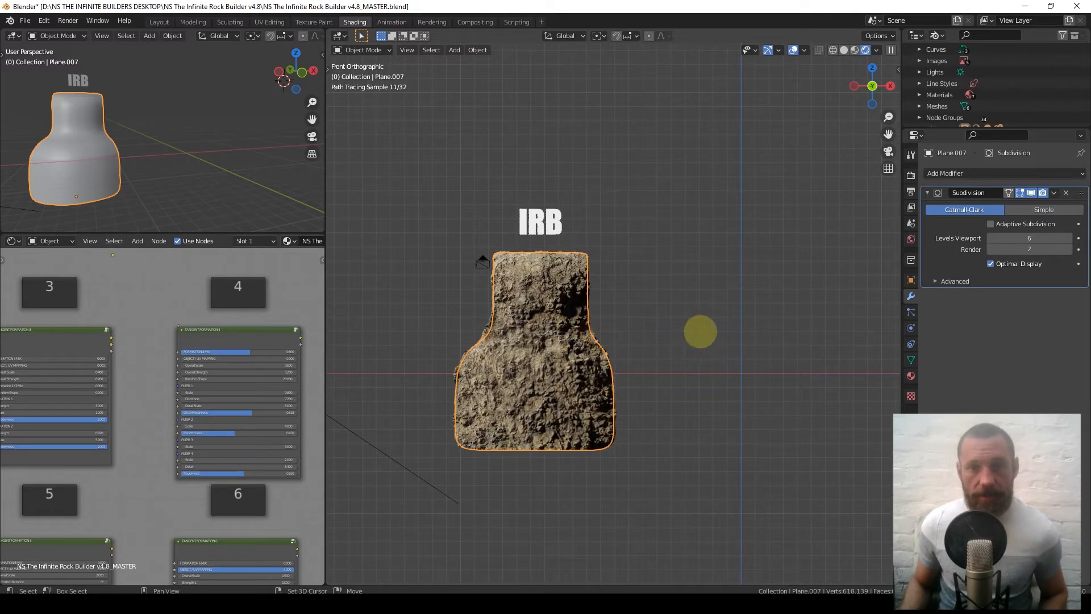
key(shift+d)
key(x)
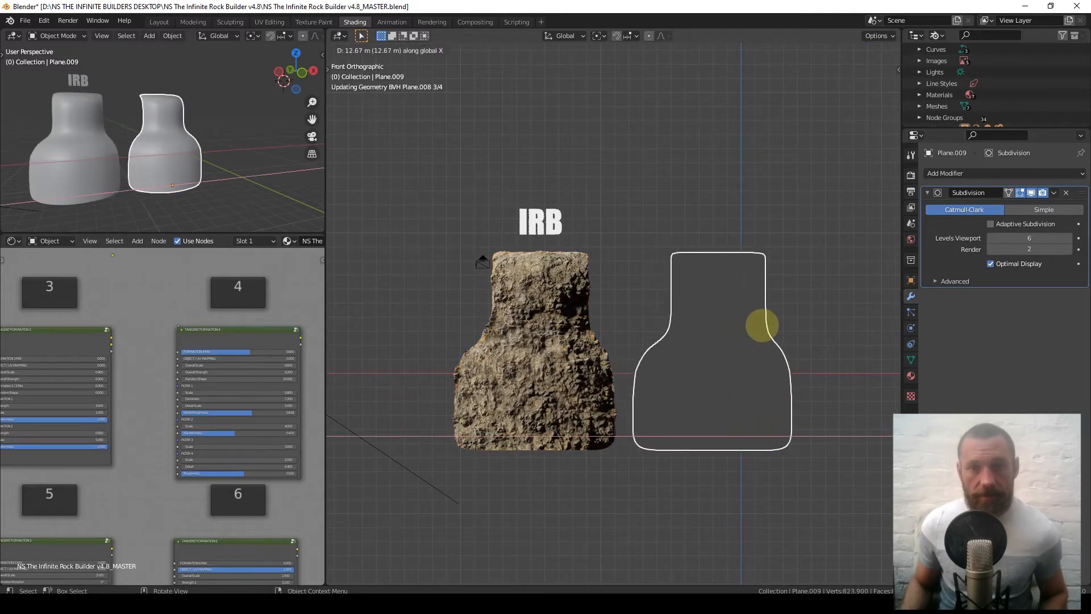
click(762, 322)
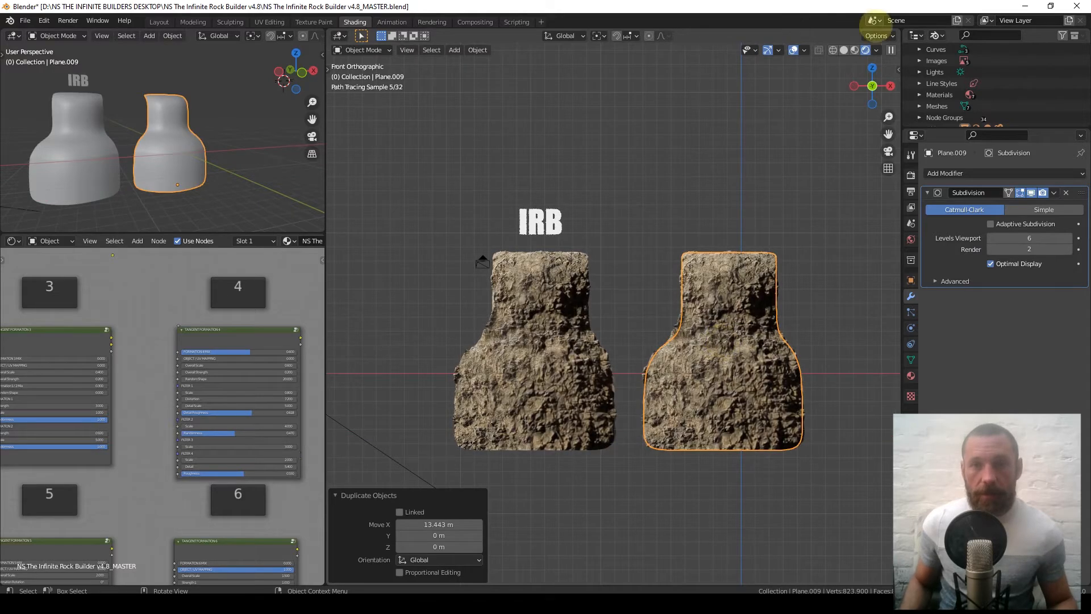
Switch the viewport to solid shading and remove the rock builder material from the duplicate.
click(844, 50)
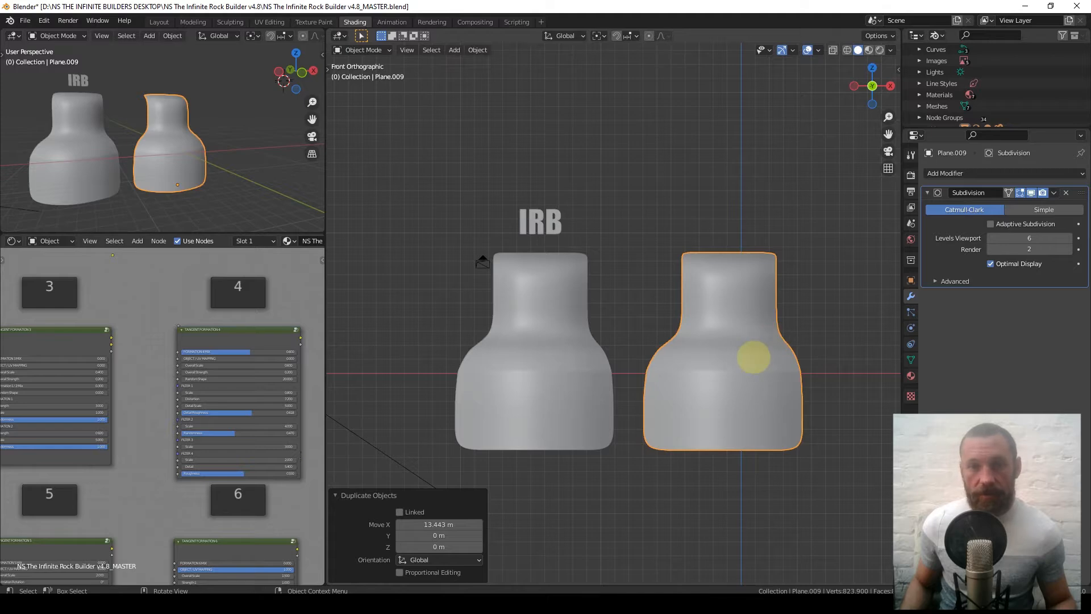
scroll(294, 237, down, 5)
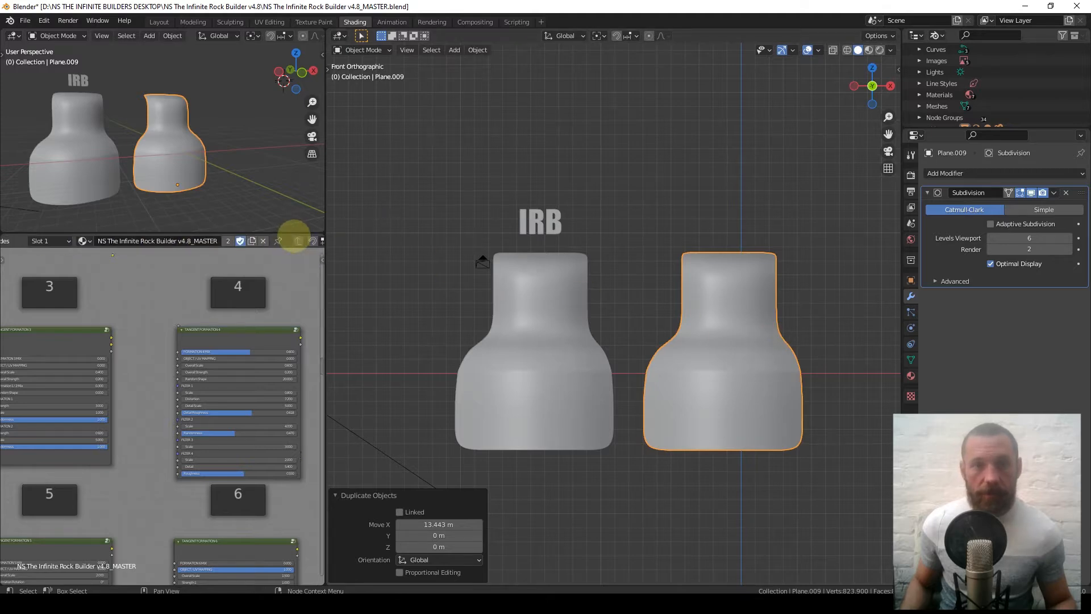
click(263, 241)
click(741, 360)
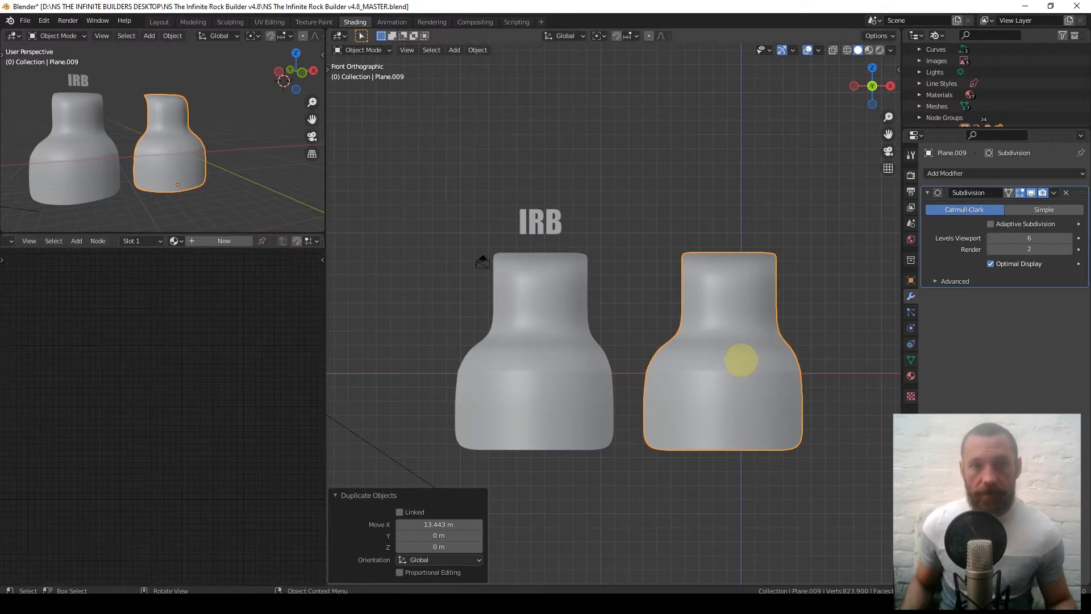
Select the original IRB rock and show the viewport in rendered shading.
click(550, 357)
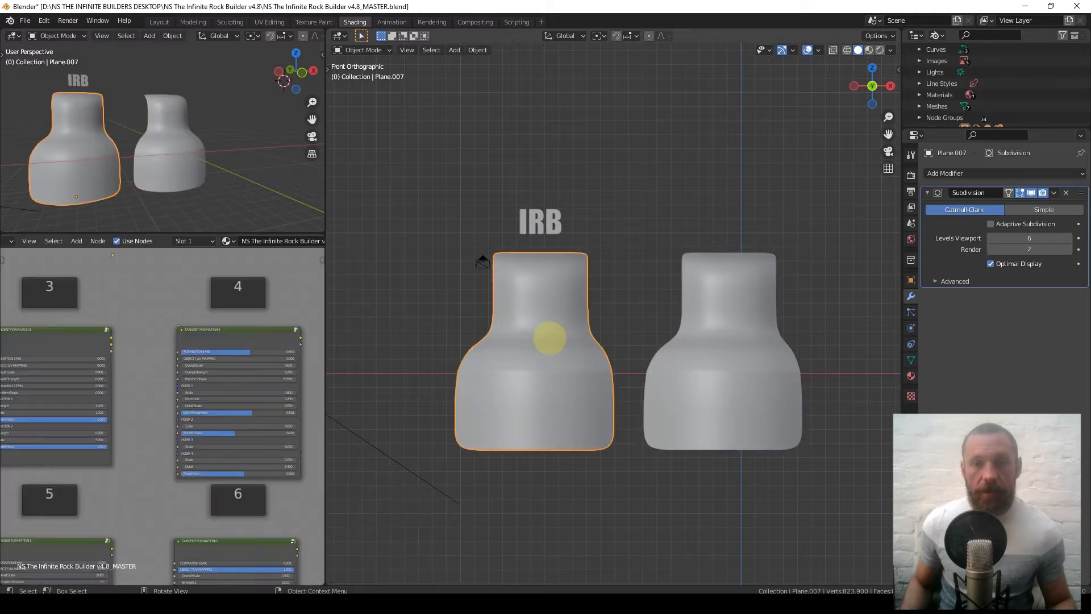
scroll(230, 363, down, 4)
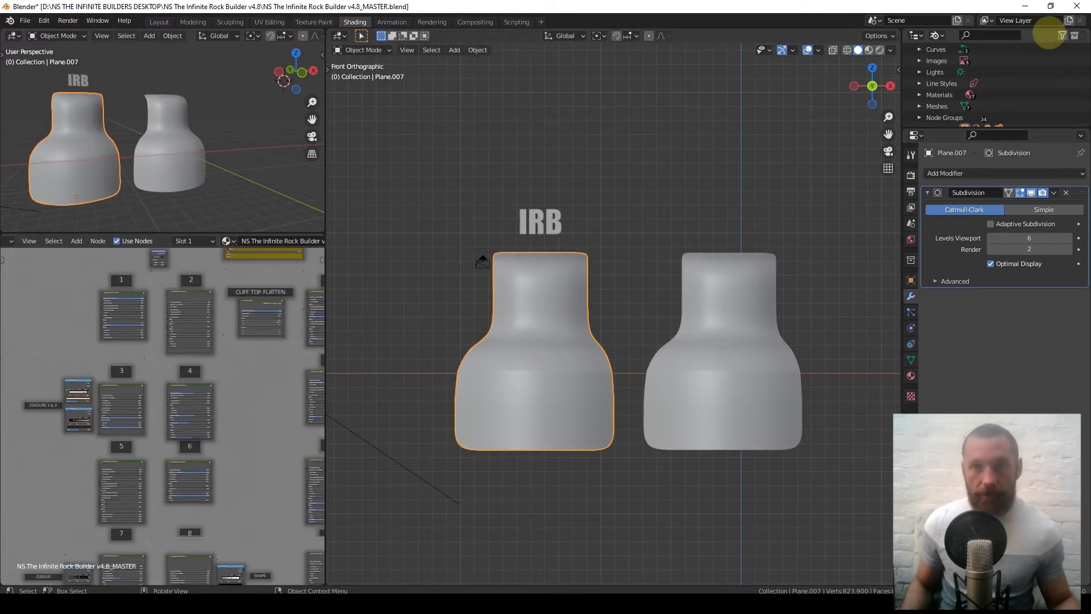
click(880, 50)
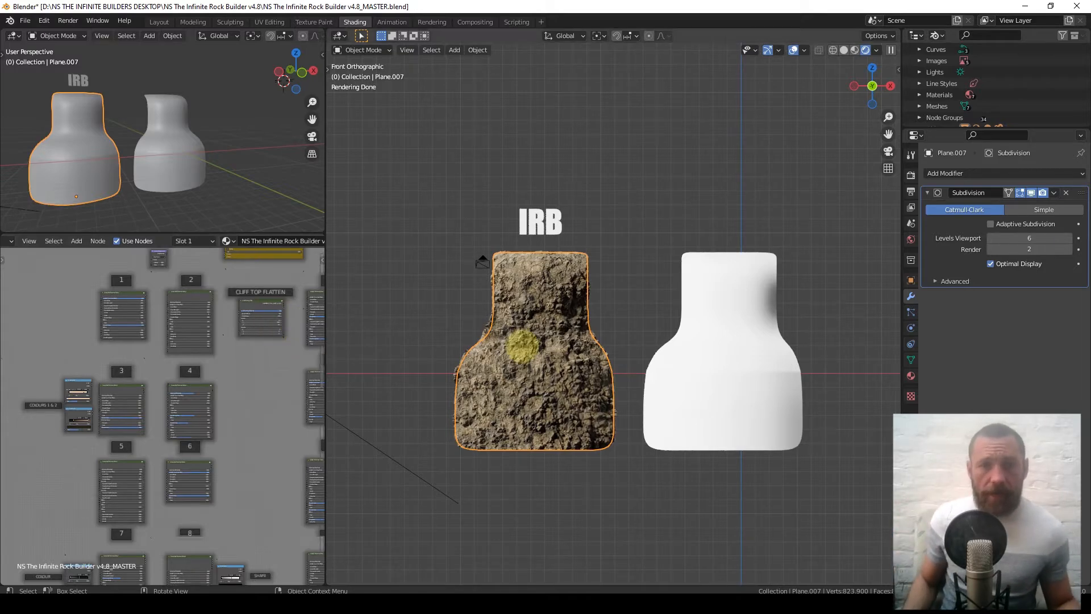
Set the Overall Scale of Formation 4 to 0.2 in the IRB rock's material.
middle_drag(226, 365, 227, 336)
scroll(145, 483, up, 4)
middle_drag(143, 489, 144, 474)
scroll(143, 435, up, 8)
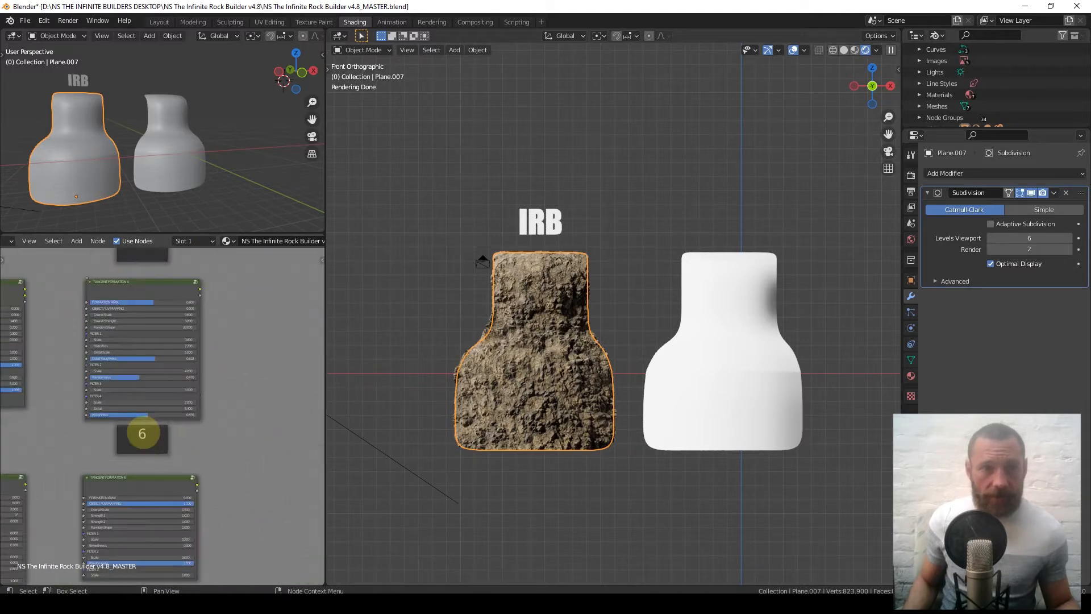
scroll(142, 434, up, 5)
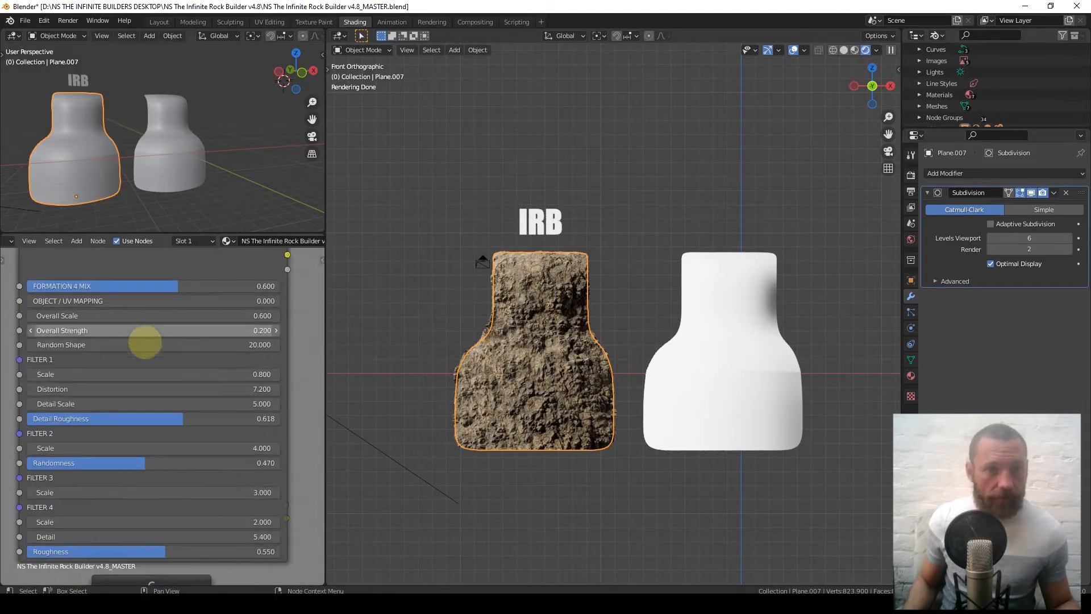
click(148, 317)
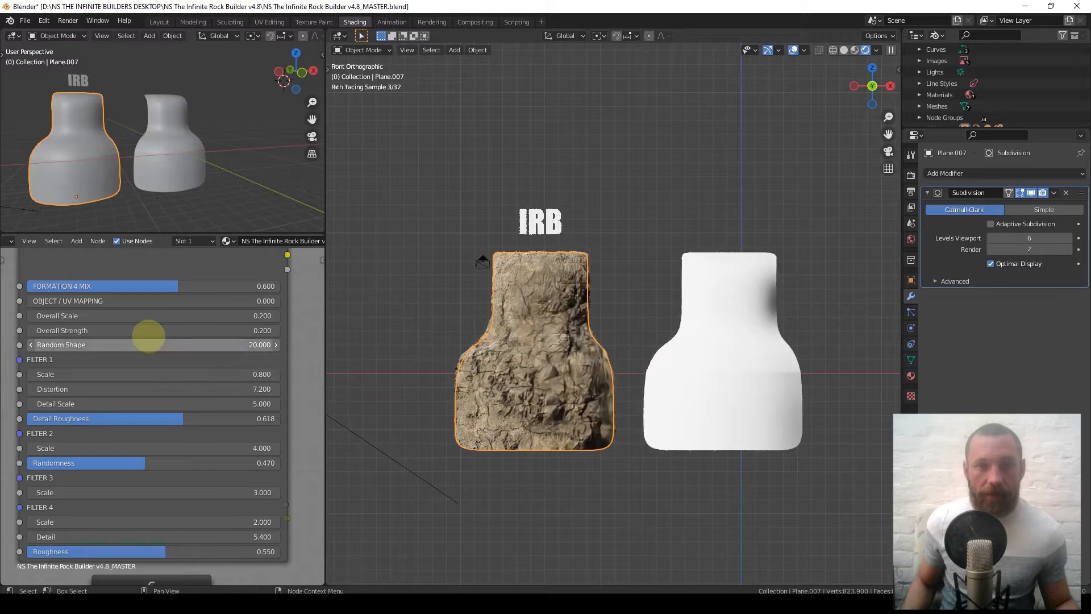
Reduce the Formation 4 mix to 0.4 in the IRB rock's material.
scroll(341, 409, up, 3)
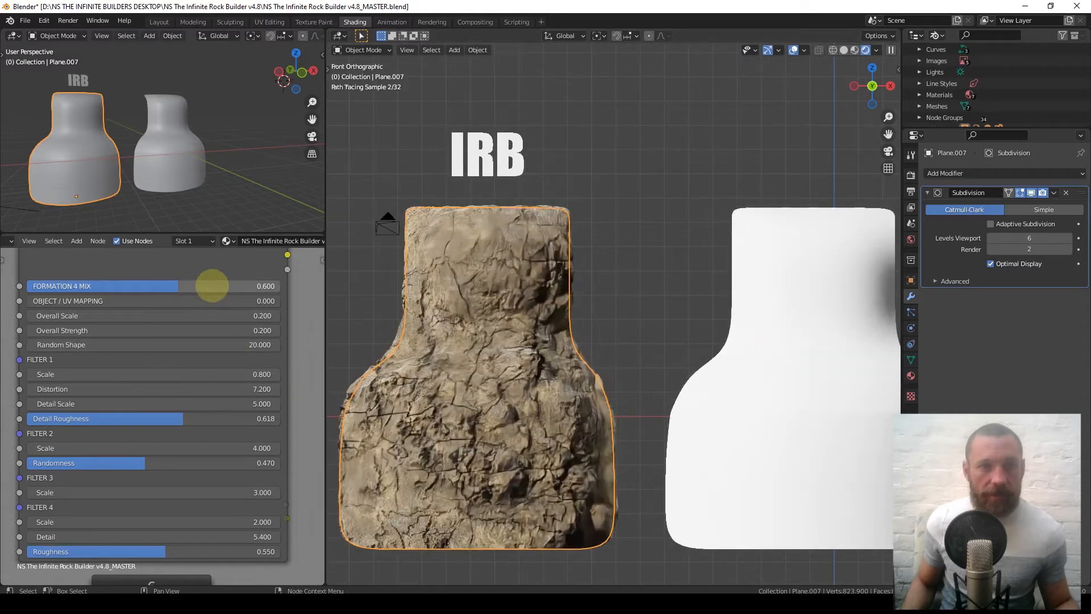
click(212, 285)
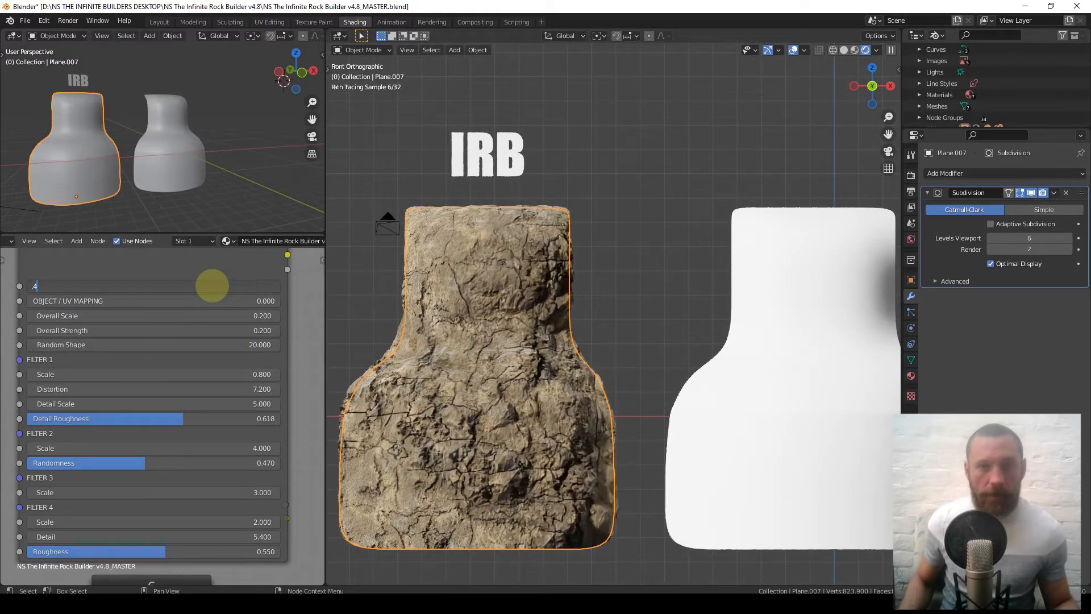
text(.4)
key(Return)
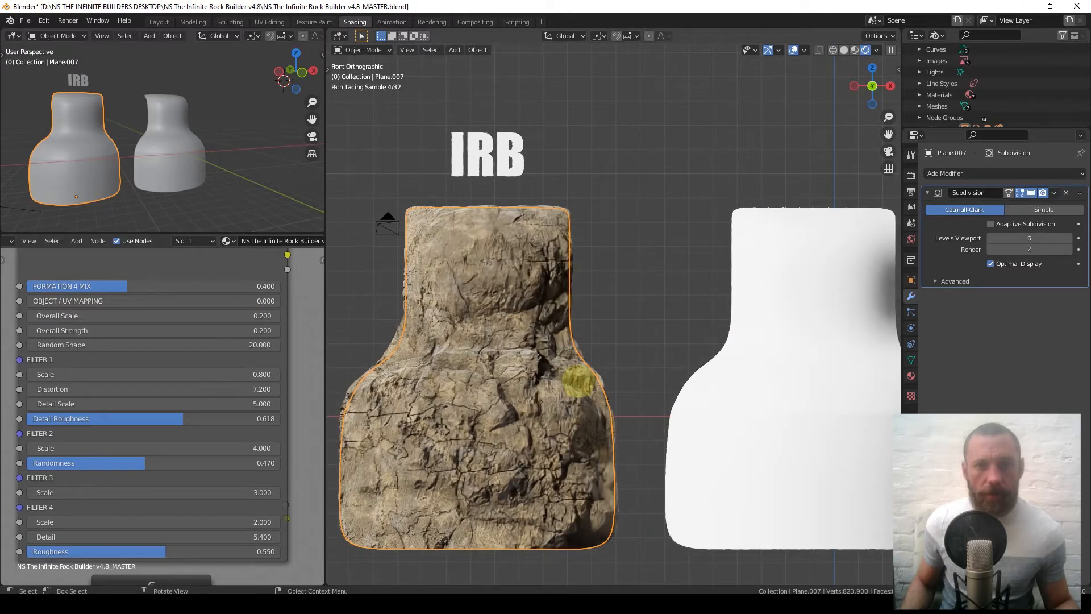
Examine the restyled IRB rock and the Texture Baking section of its material, including the colour, displacement, bump and ambient dust outputs.
scroll(579, 381, down, 3)
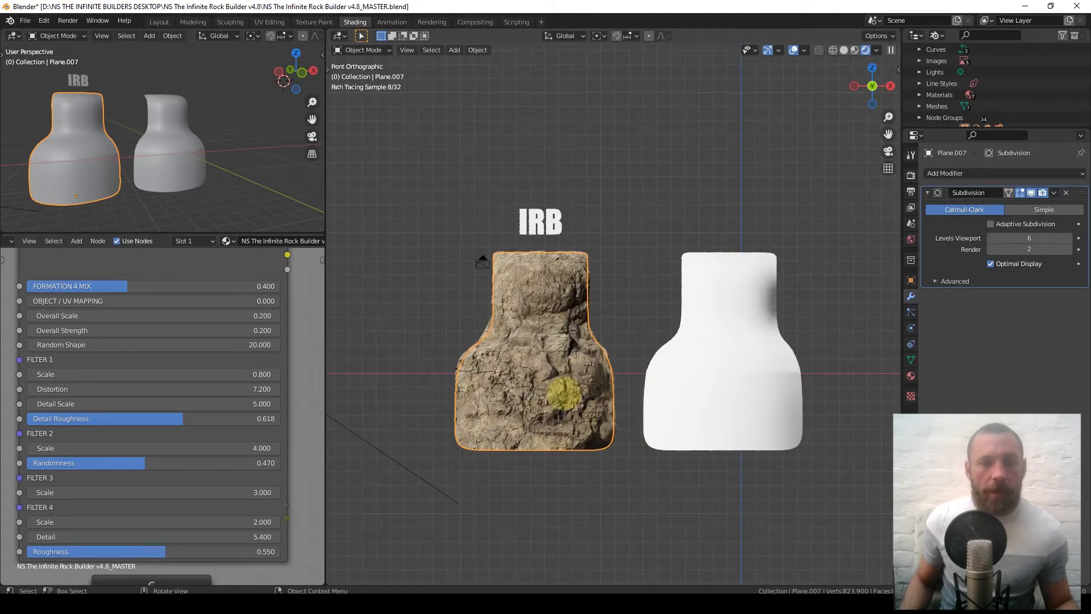
scroll(562, 392, up, 2)
scroll(259, 383, down, 6)
scroll(267, 382, down, 5)
middle_drag(295, 378, 17, 392)
middle_drag(235, 385, 146, 312)
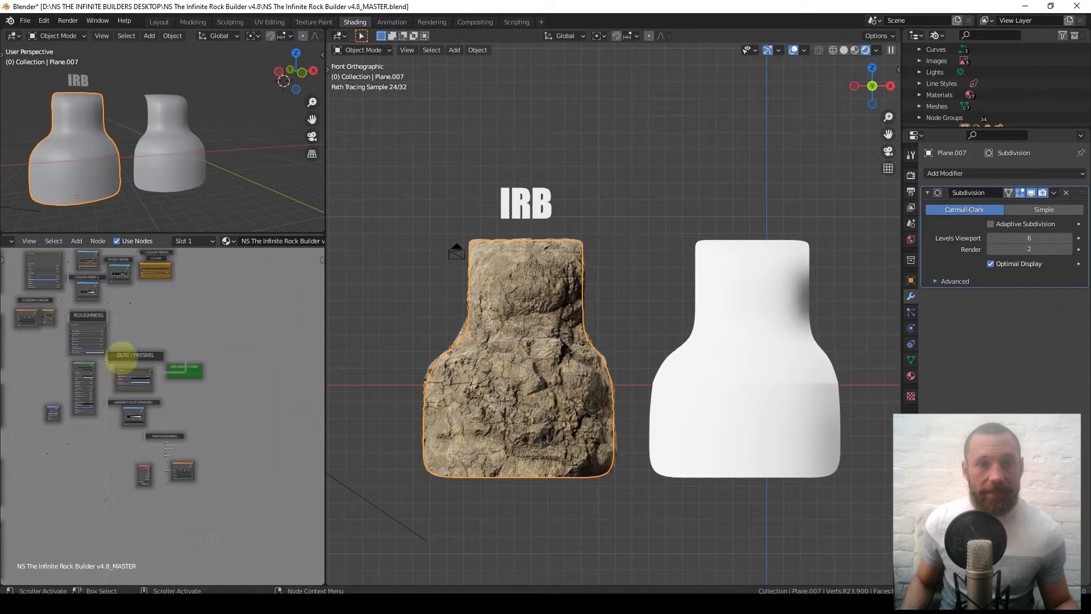
scroll(120, 356, up, 10)
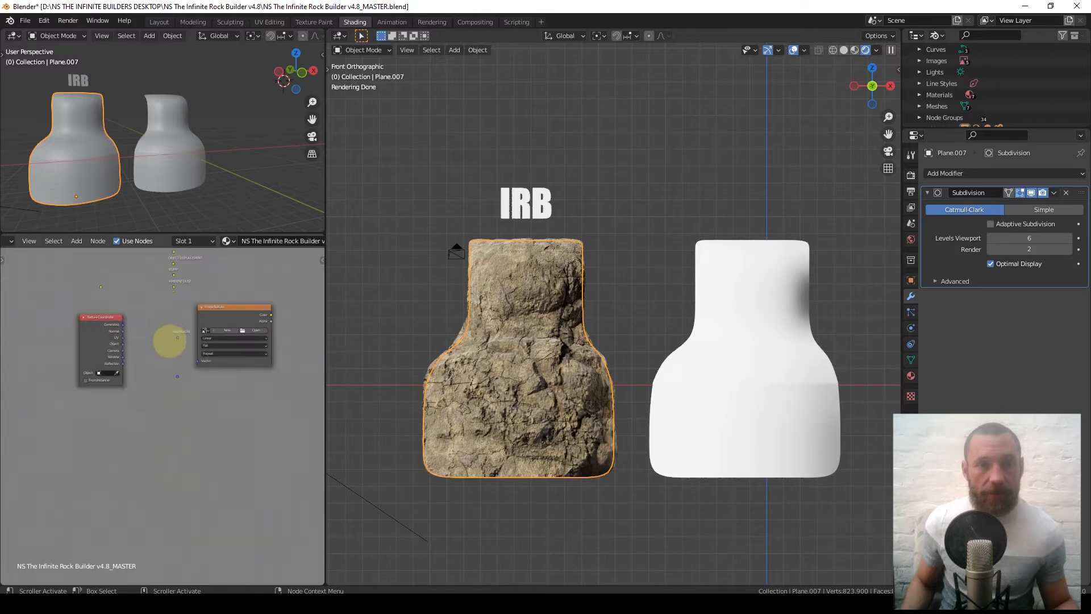
scroll(169, 338, up, 4)
scroll(155, 382, up, 4)
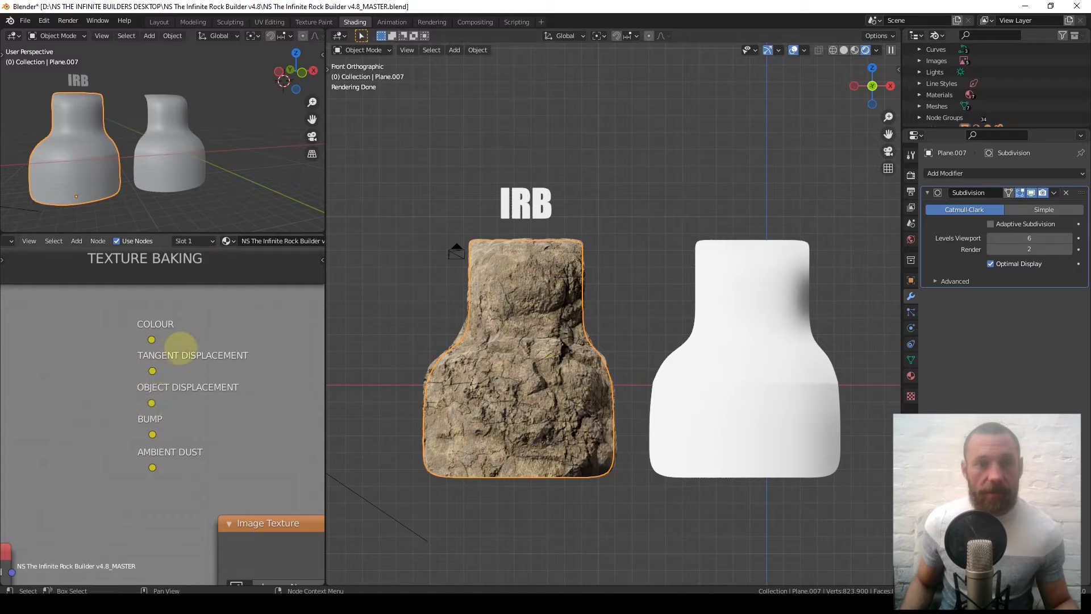
scroll(178, 376, down, 5)
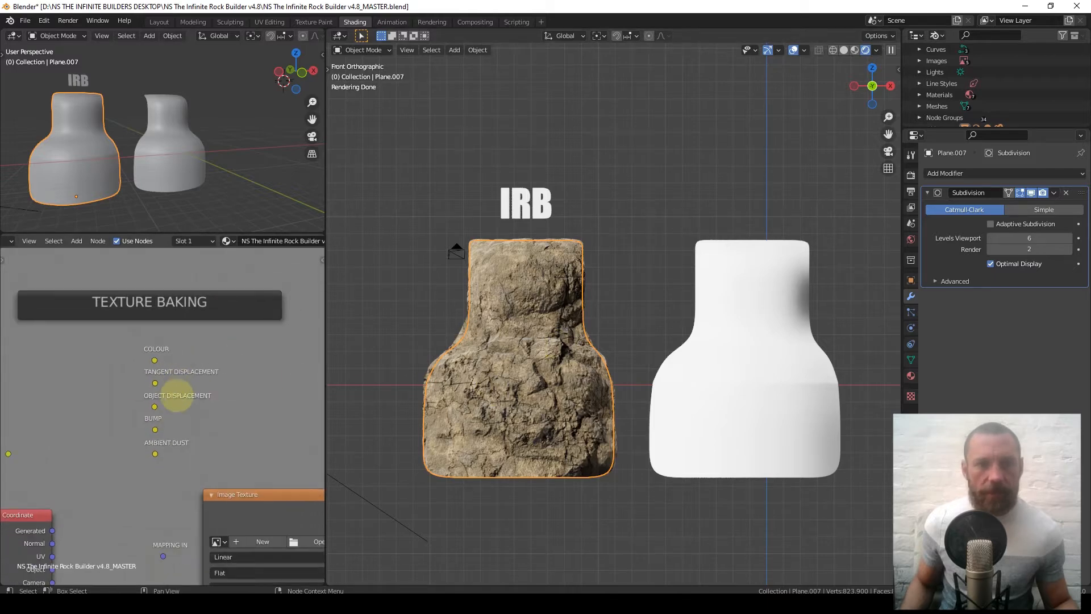
middle_drag(186, 382, 159, 413)
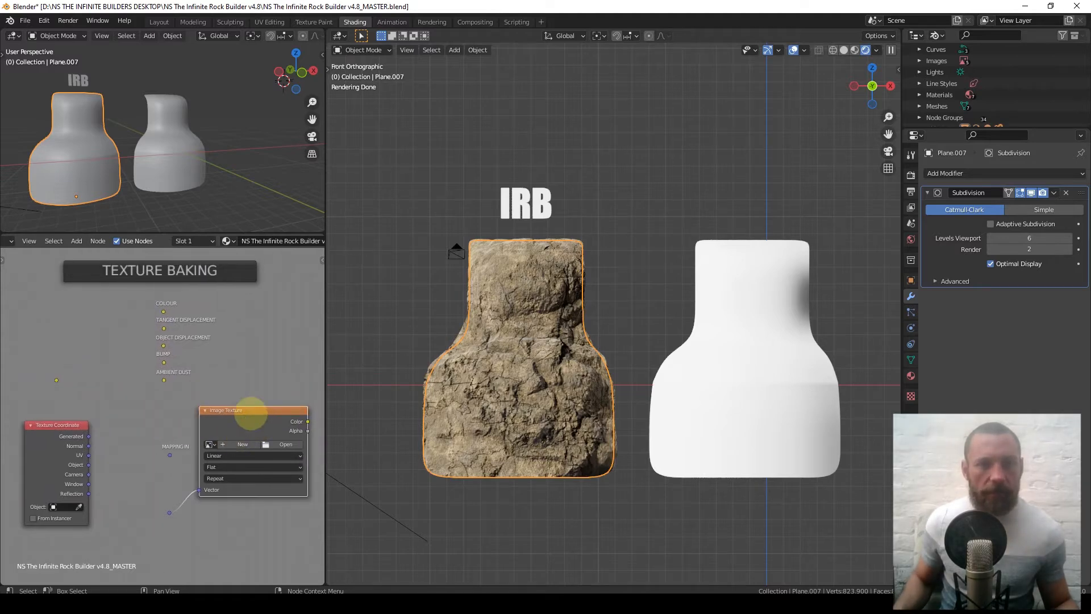
Inspect the baking Image Texture node and the Texture Coordinate node whose UV output feeds the Mapping In point.
middle_drag(239, 423, 137, 386)
scroll(219, 383, up, 3)
scroll(137, 385, up, 1)
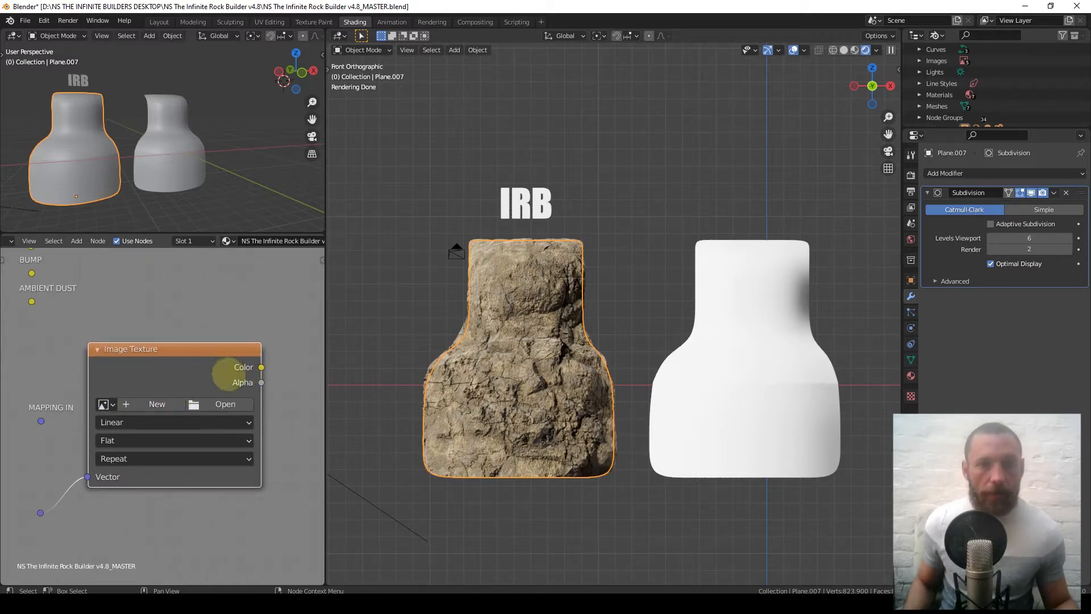
scroll(136, 381, down, 1)
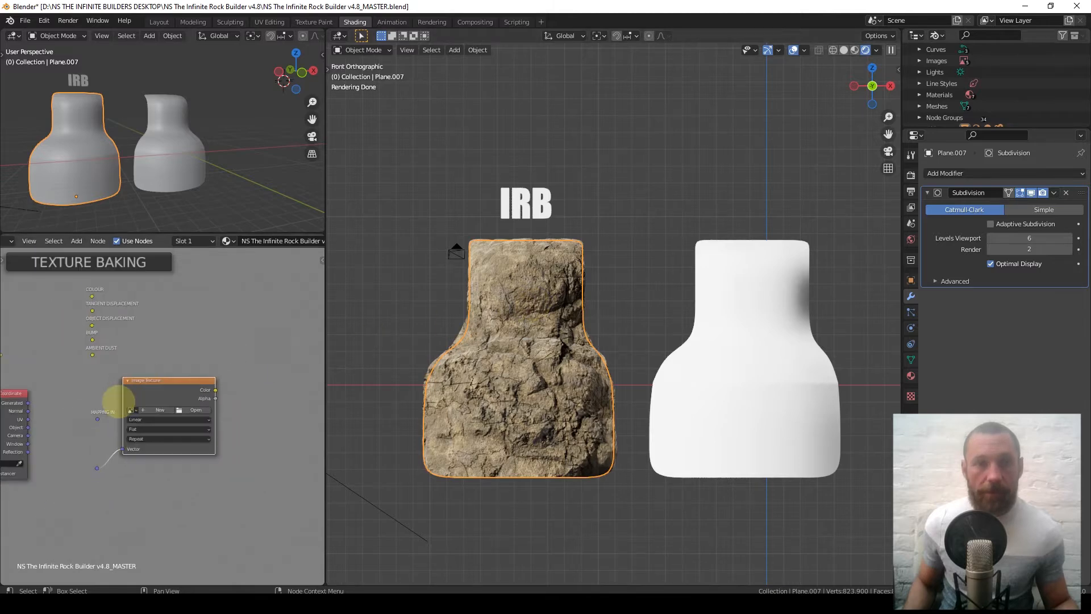
scroll(167, 426, up, 2)
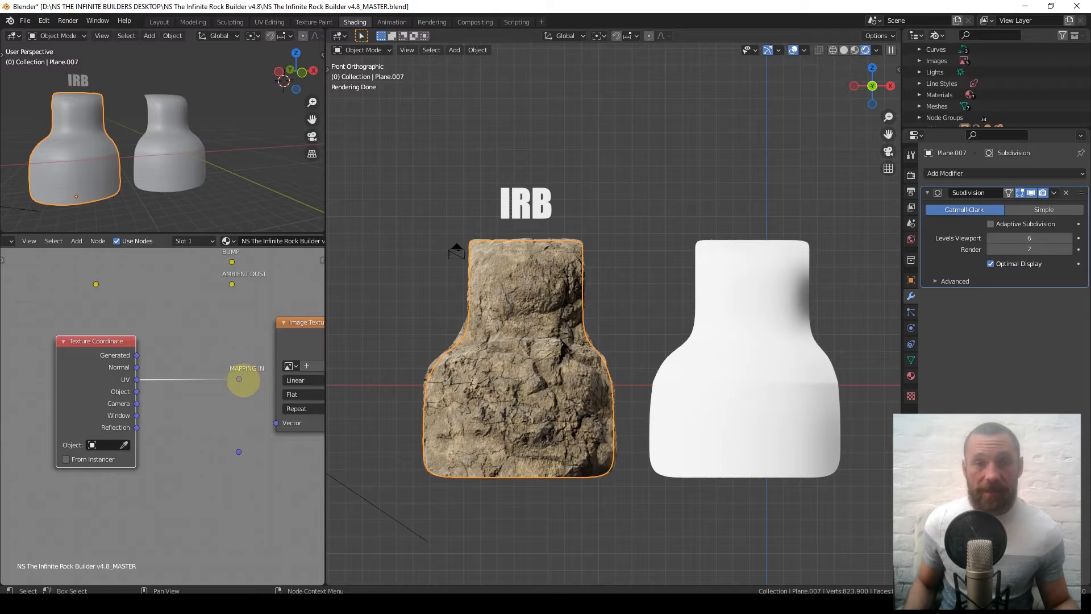
scroll(165, 370, down, 2)
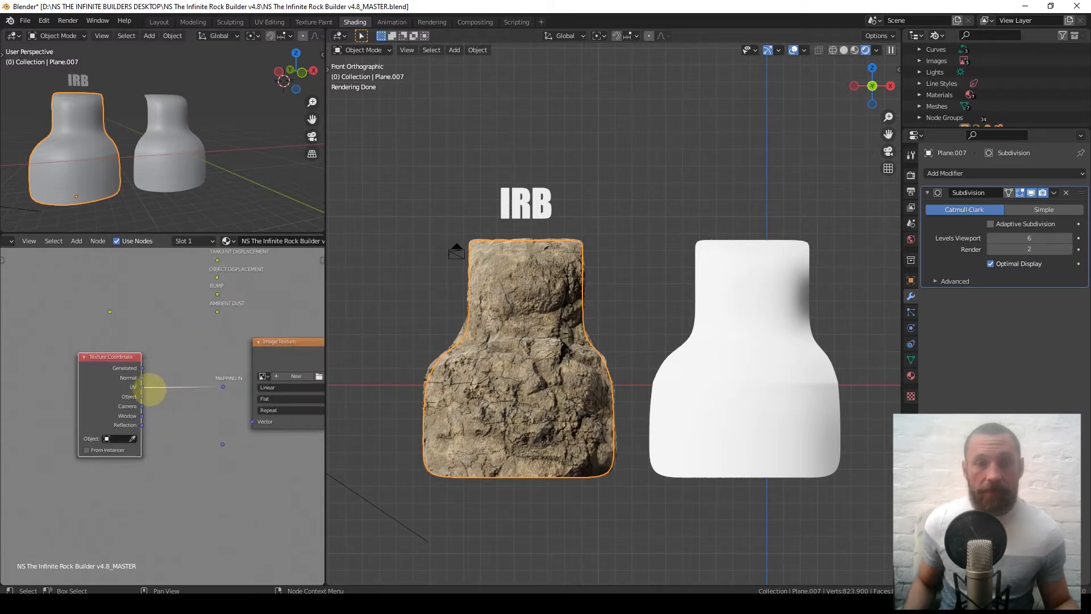
scroll(161, 372, down, 1)
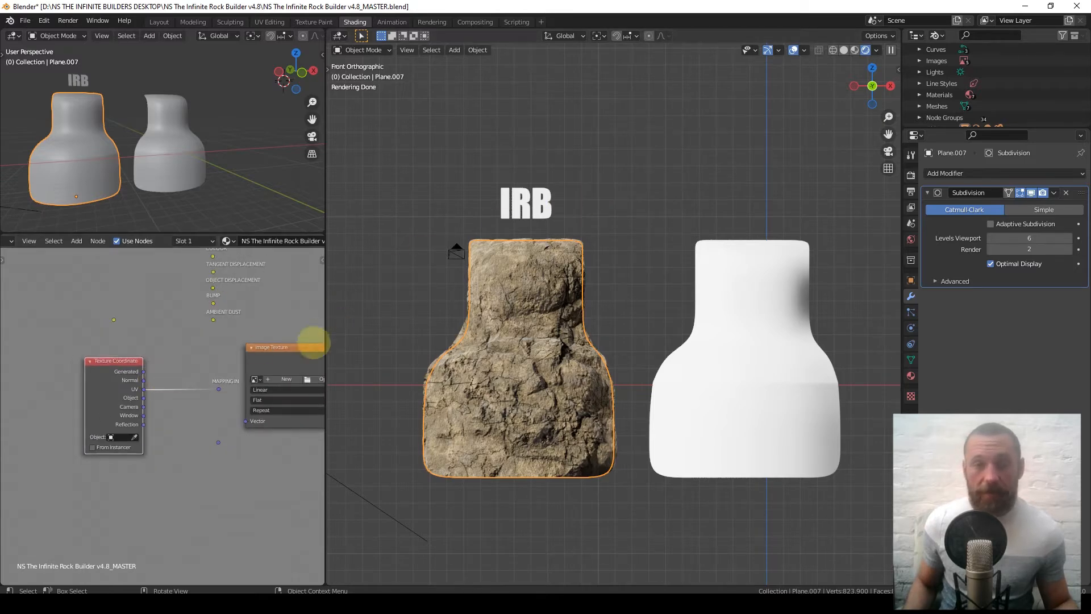
scroll(125, 397, up, 1)
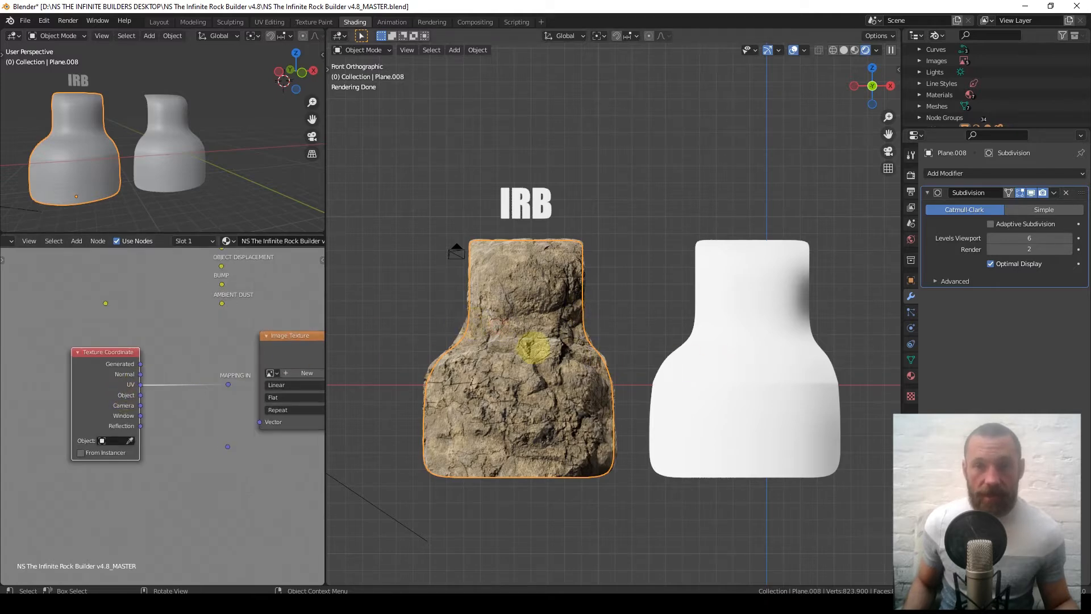
Turn the small perspective viewport above the node graph into an Image Editor and fit the whole image in it.
click(14, 37)
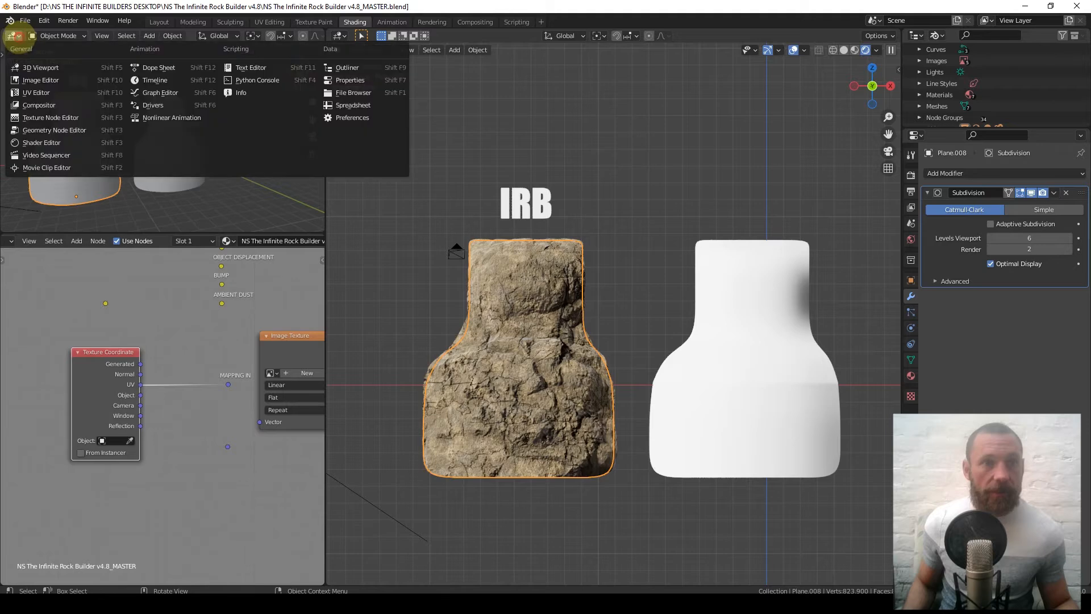
click(40, 81)
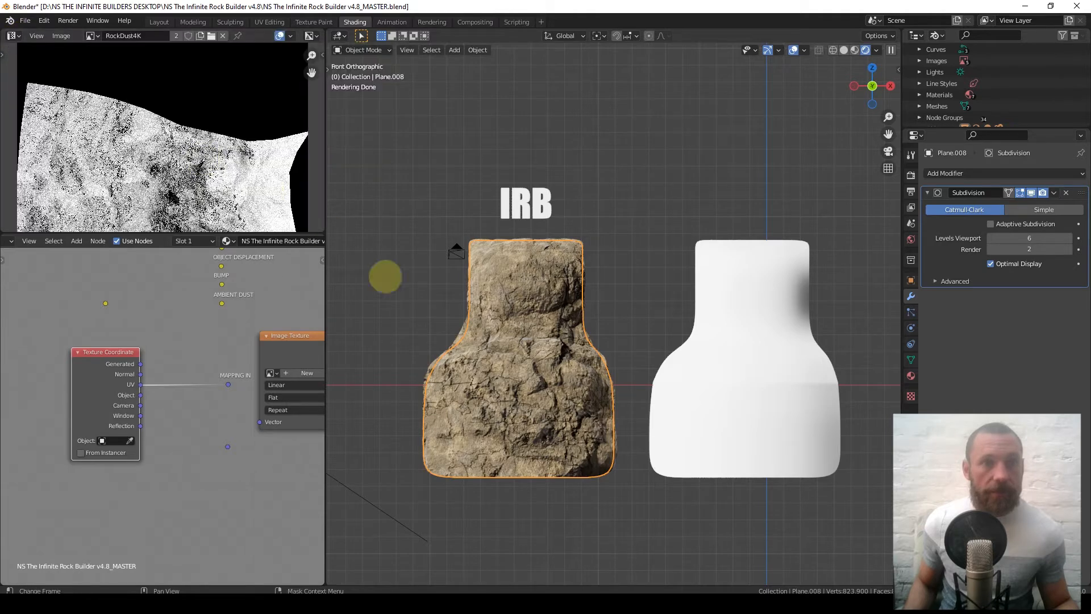
scroll(194, 161, down, 5)
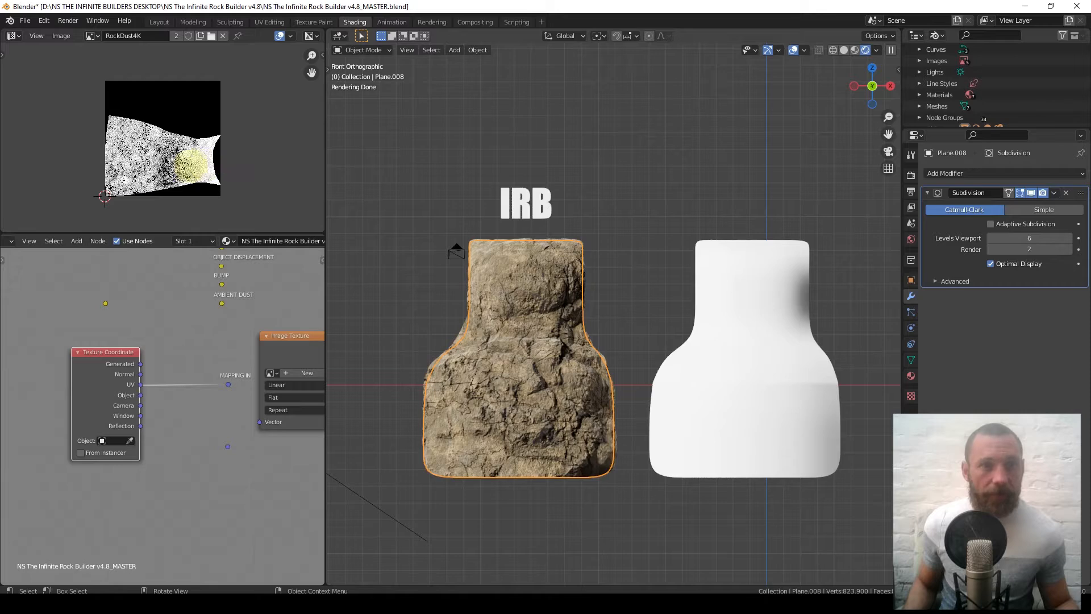
Unwrap the UVs of the IRB rock's entire mesh in Edit Mode and return to Object Mode.
key(Tab)
scroll(171, 149, up, 8)
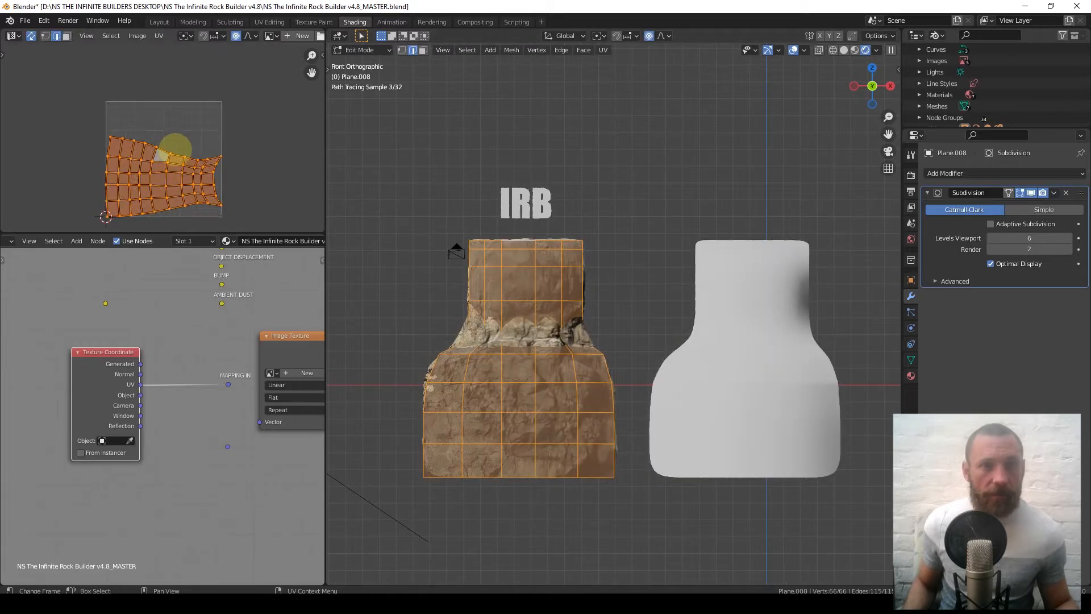
scroll(172, 149, down, 3)
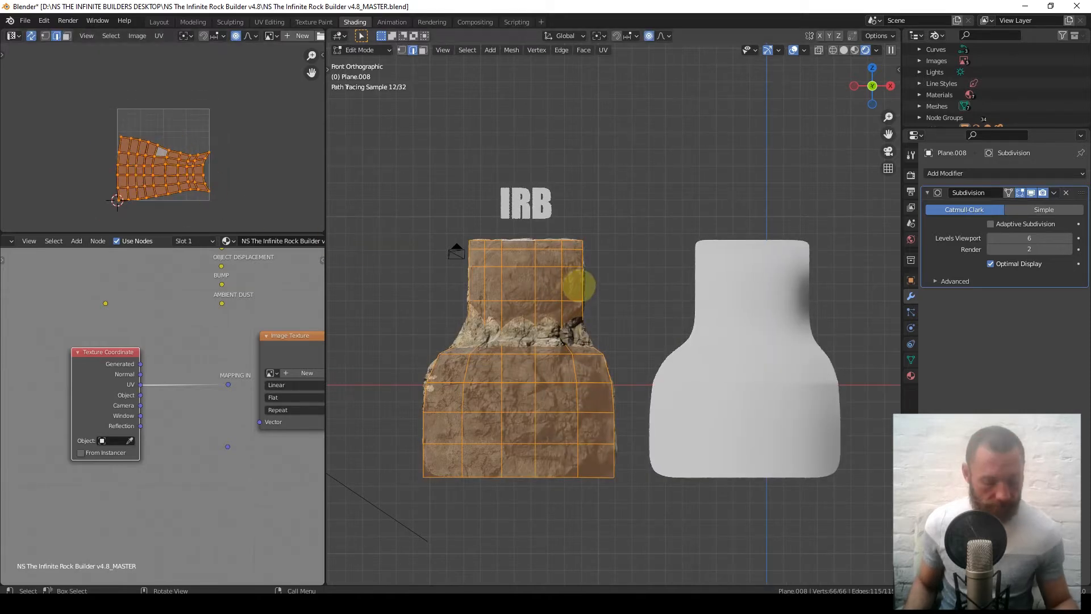
key(u)
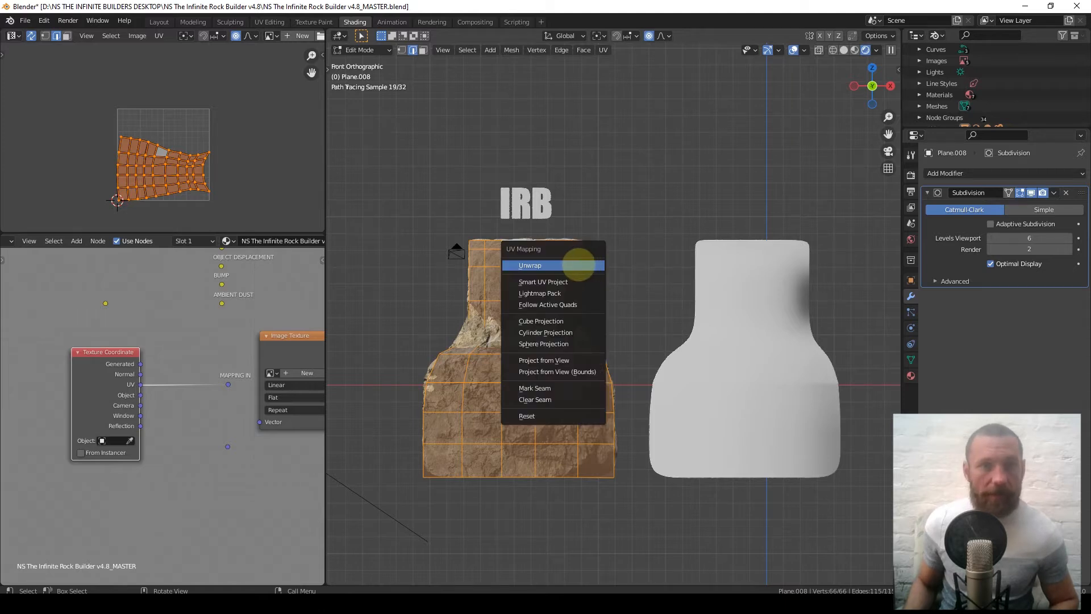
click(576, 264)
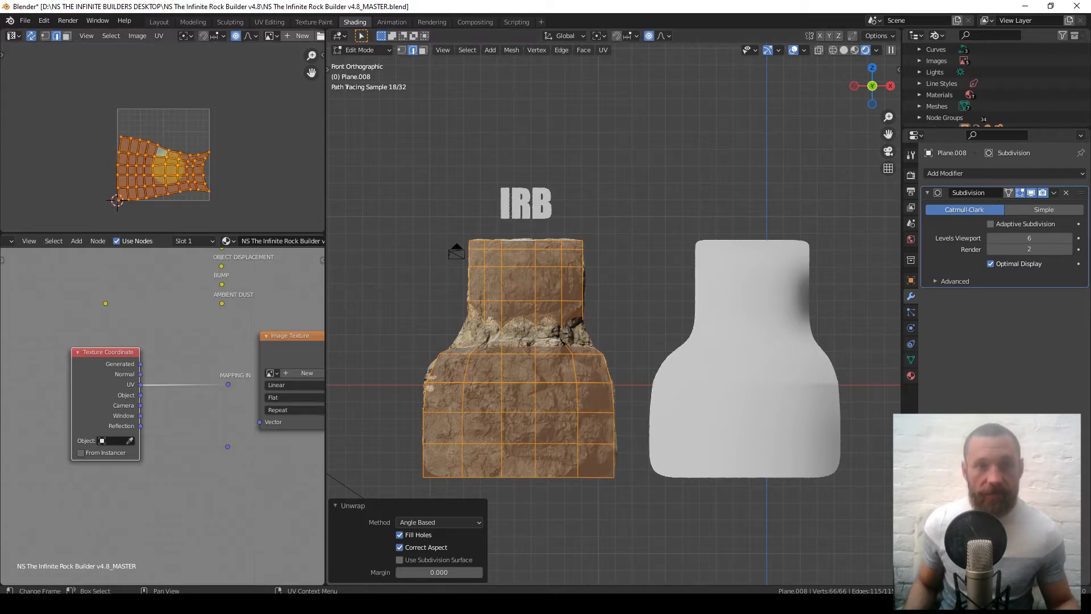
key(Tab)
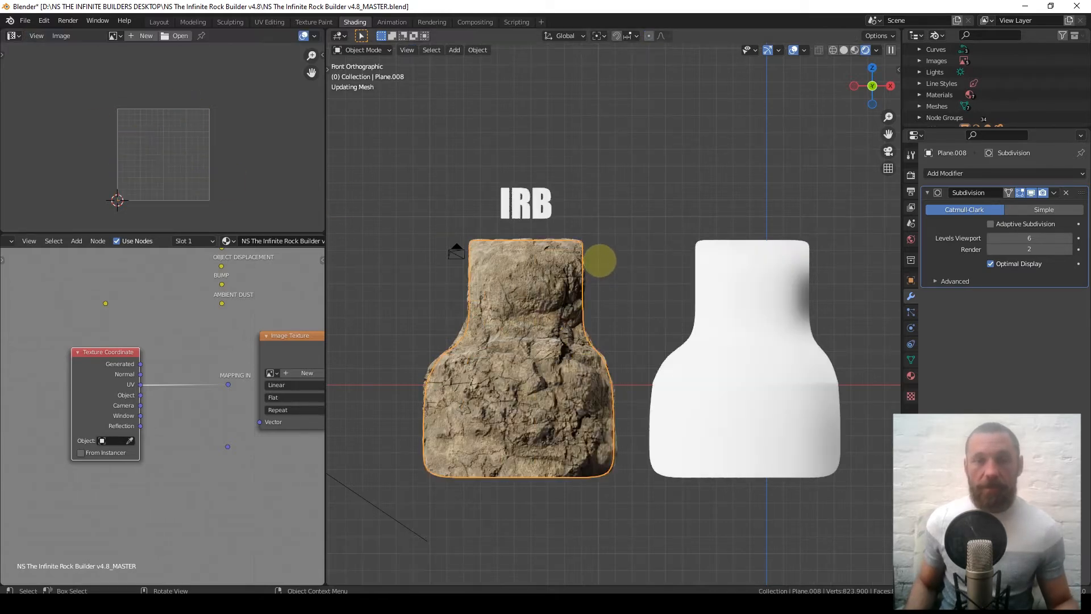
Reselect the original IRB rock and preview the Tangent Displacement output of the Texture Baking section on it.
click(759, 360)
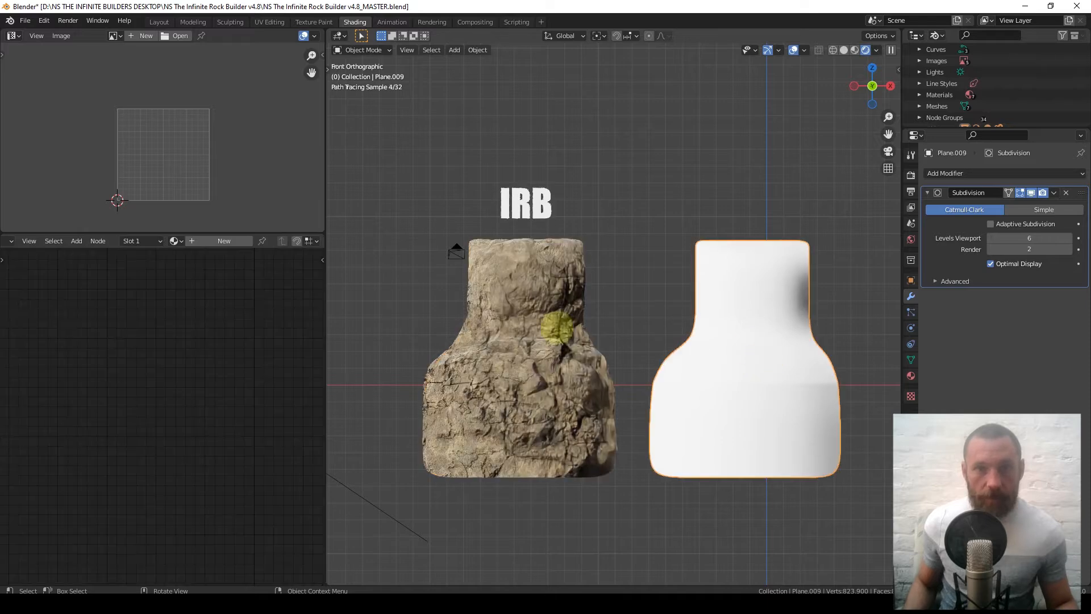
click(518, 317)
scroll(250, 362, down, 1)
middle_drag(230, 364, 136, 393)
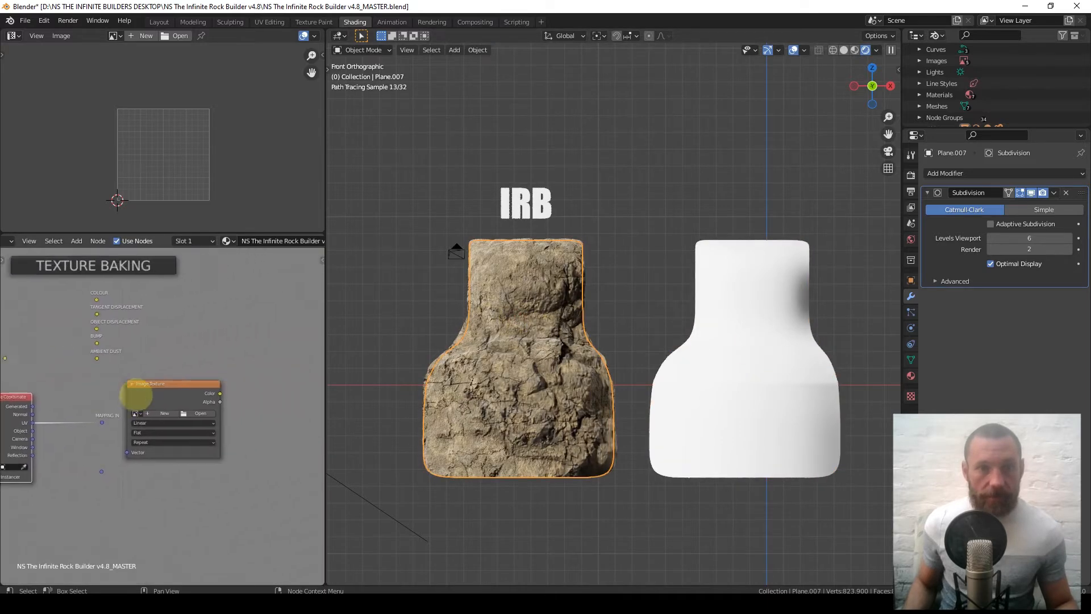
scroll(144, 304, up, 2)
middle_drag(144, 304, 201, 401)
scroll(188, 396, up, 1)
scroll(193, 383, up, 1)
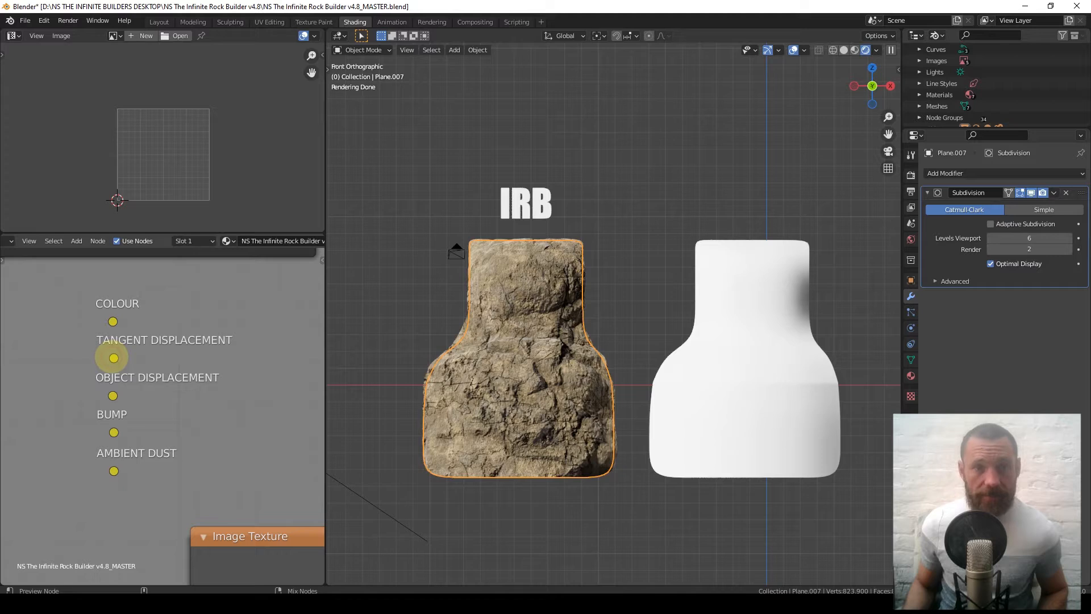
ctrl+shift+click(114, 358)
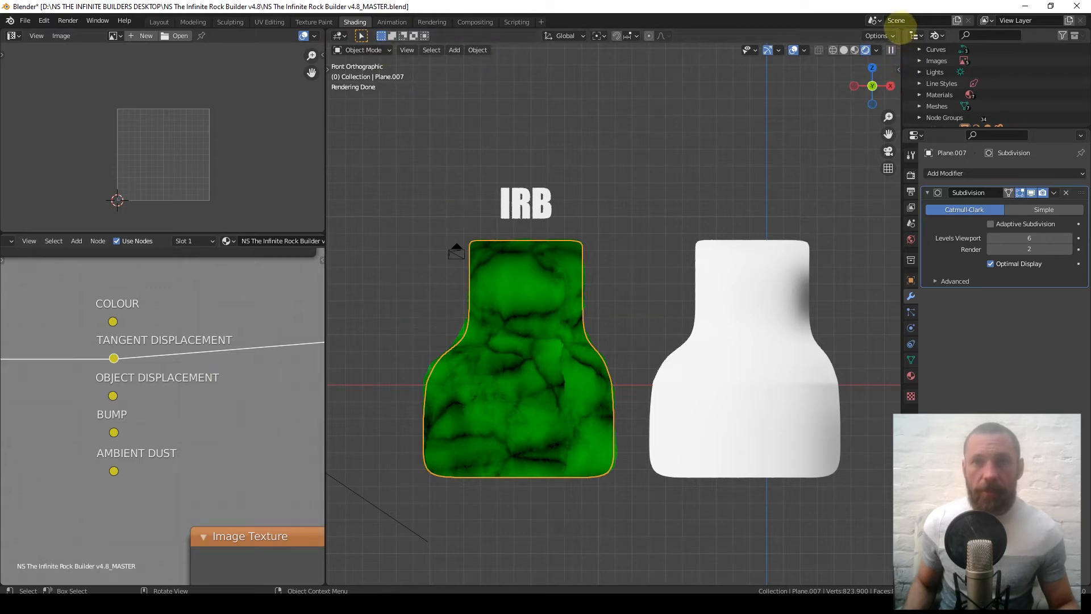
Split the main 3D viewport horizontally and make the new upper area an Image Editor.
drag(899, 44, 901, 149)
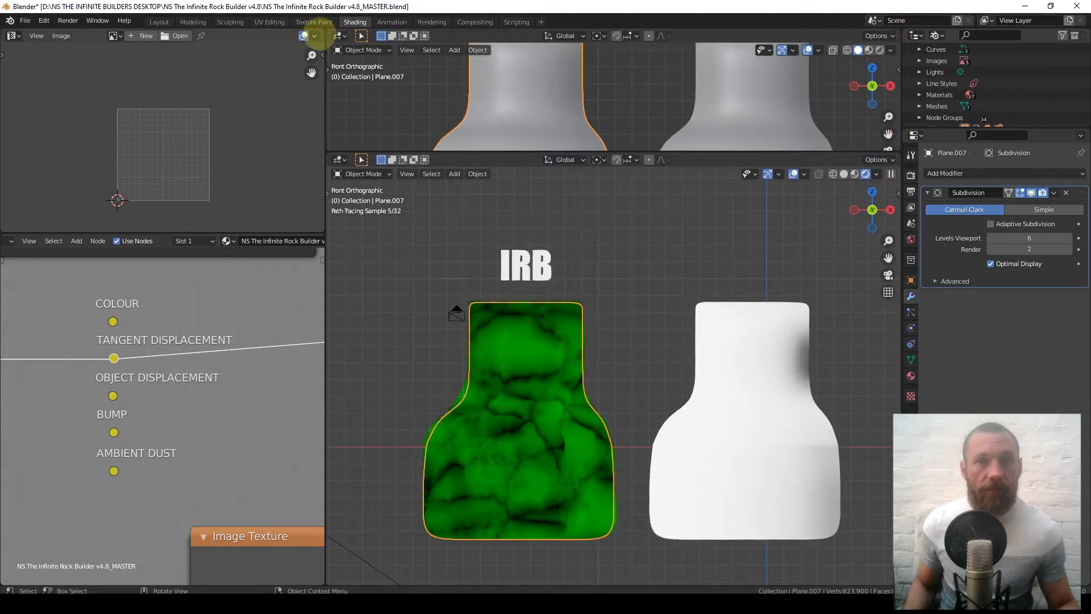
click(339, 35)
click(363, 73)
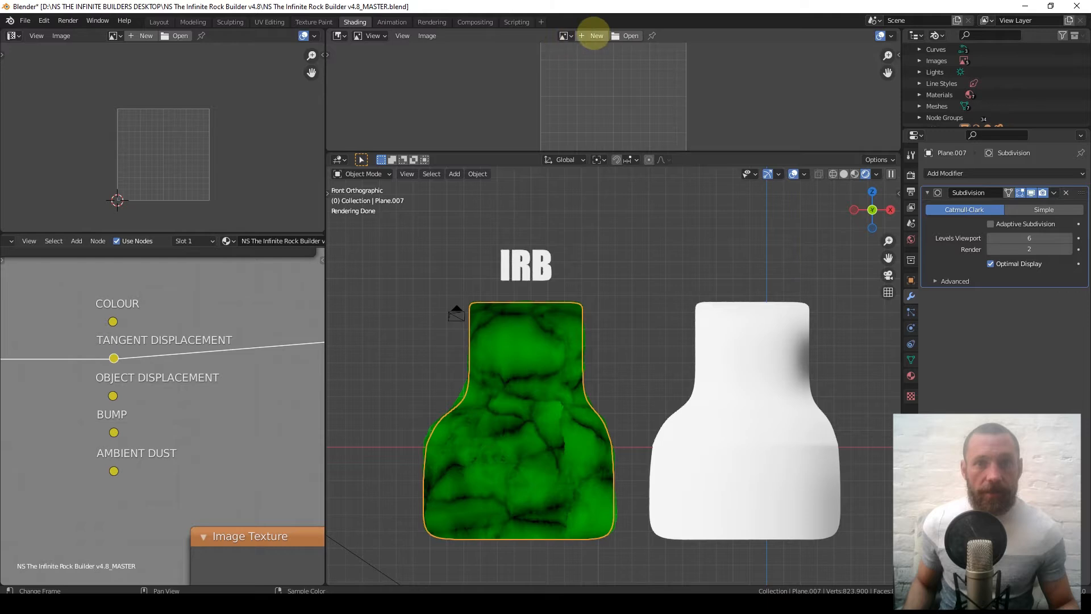
Start a new image named DISPYDISPY with a width and height of 4096 px.
click(595, 36)
click(625, 54)
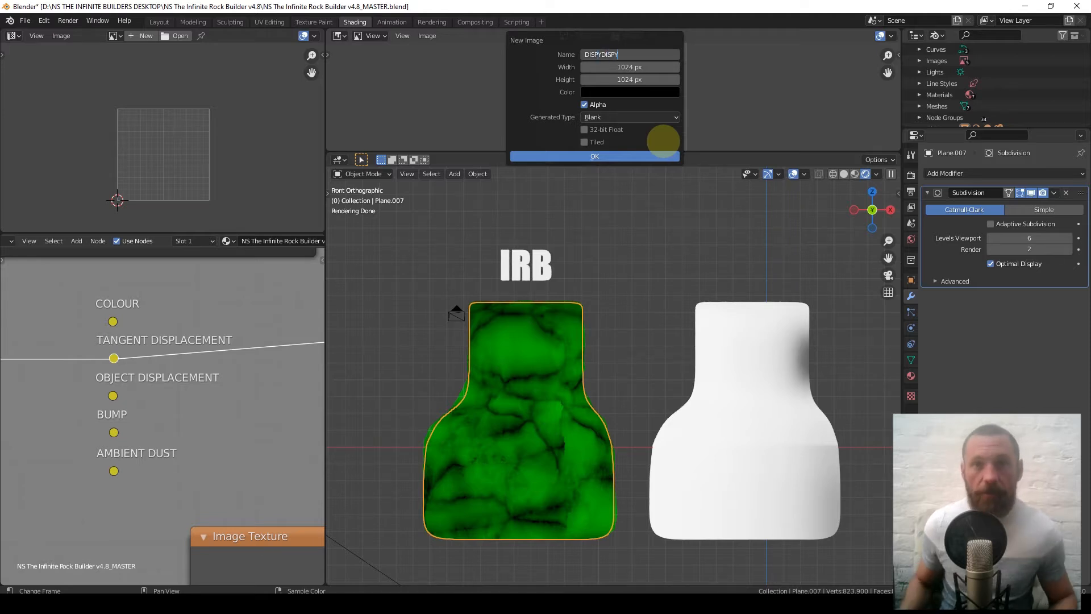
click(560, 72)
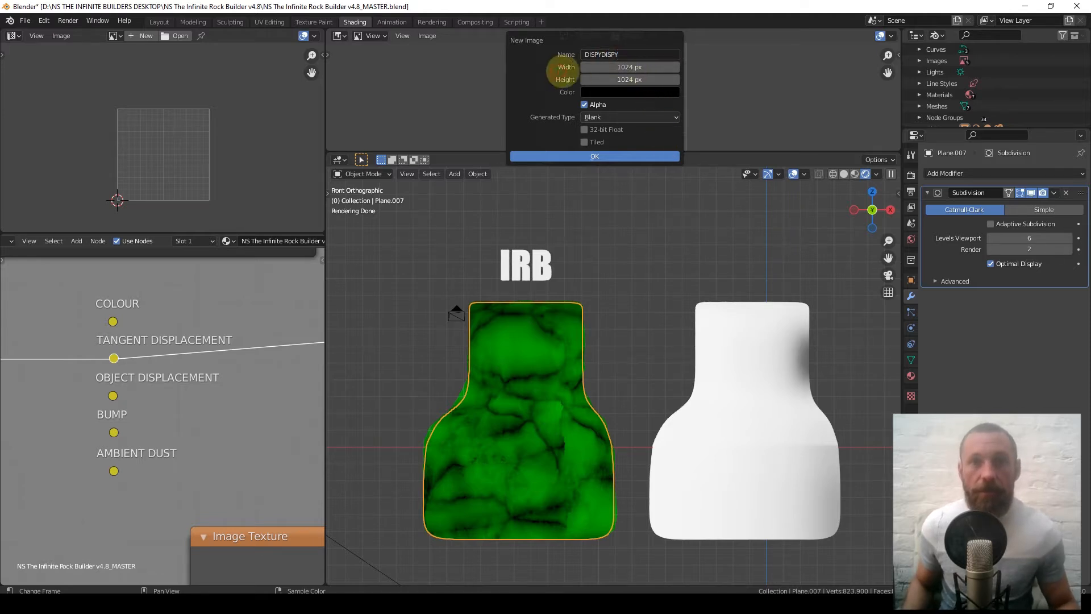
click(619, 67)
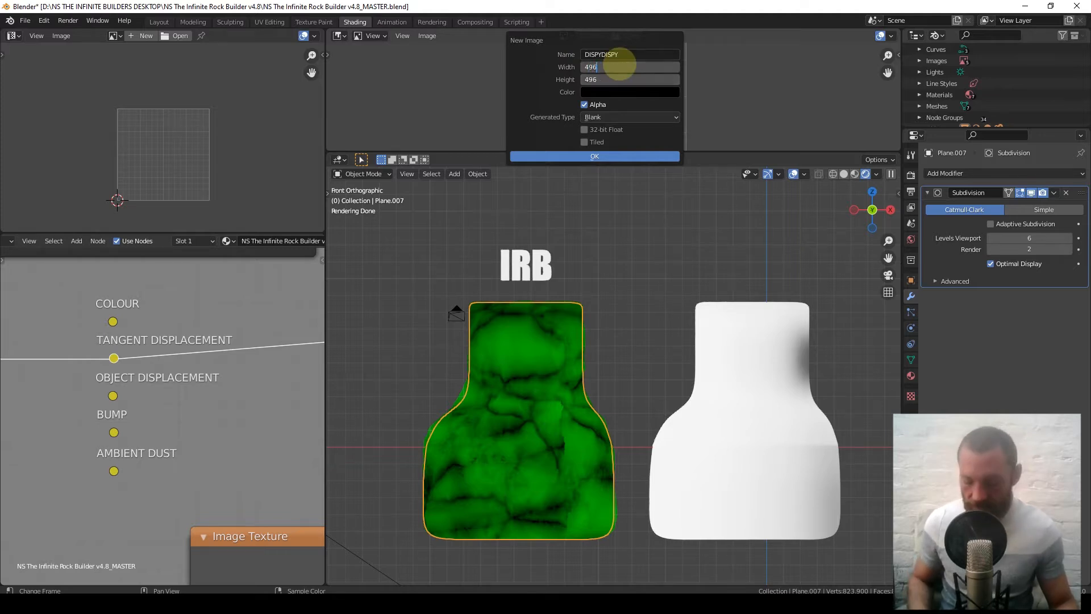
key(BackSpace)
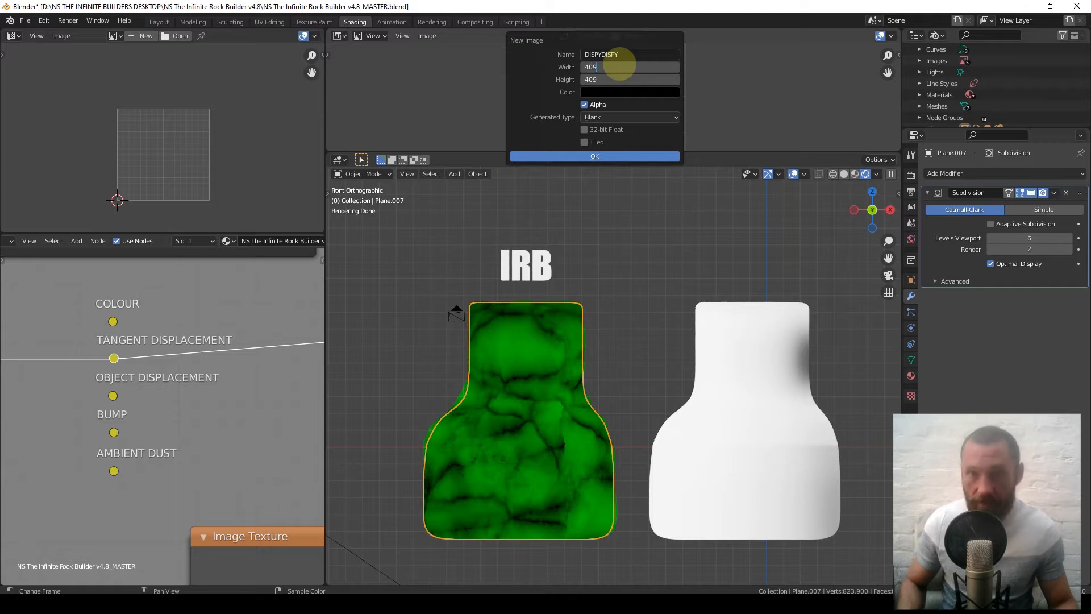
key(Return)
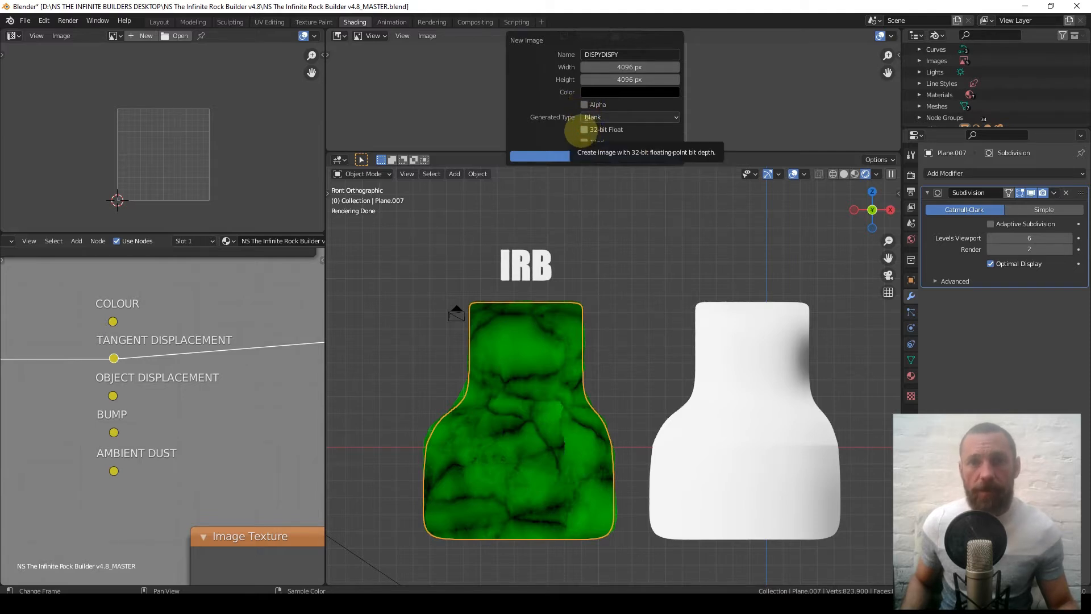
Create the displacement image without alpha and with 32-bit float enabled, and show it whole in the Image Editor.
click(583, 130)
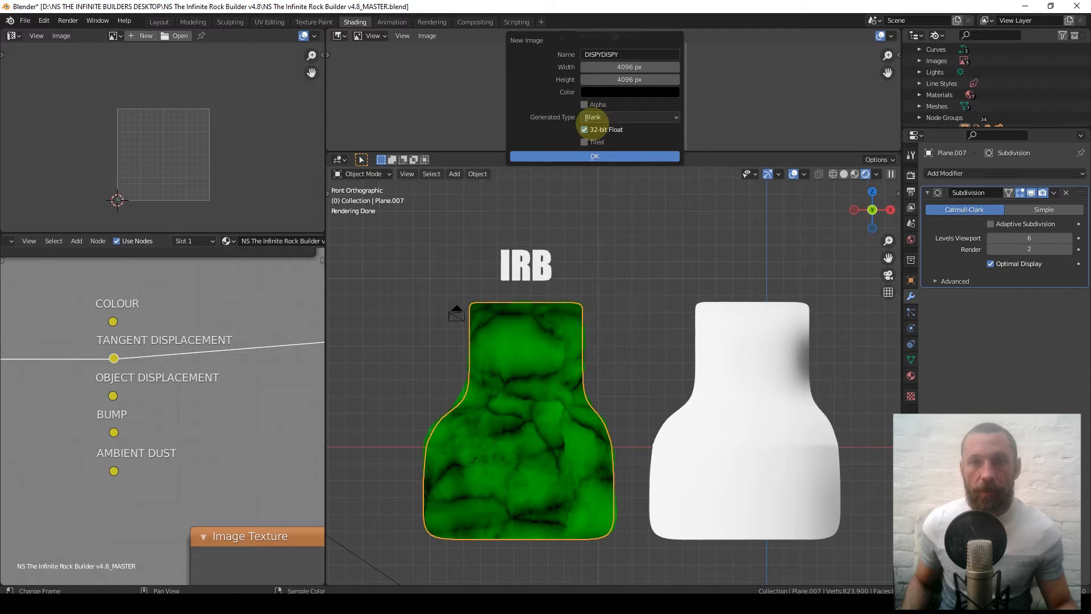
click(607, 156)
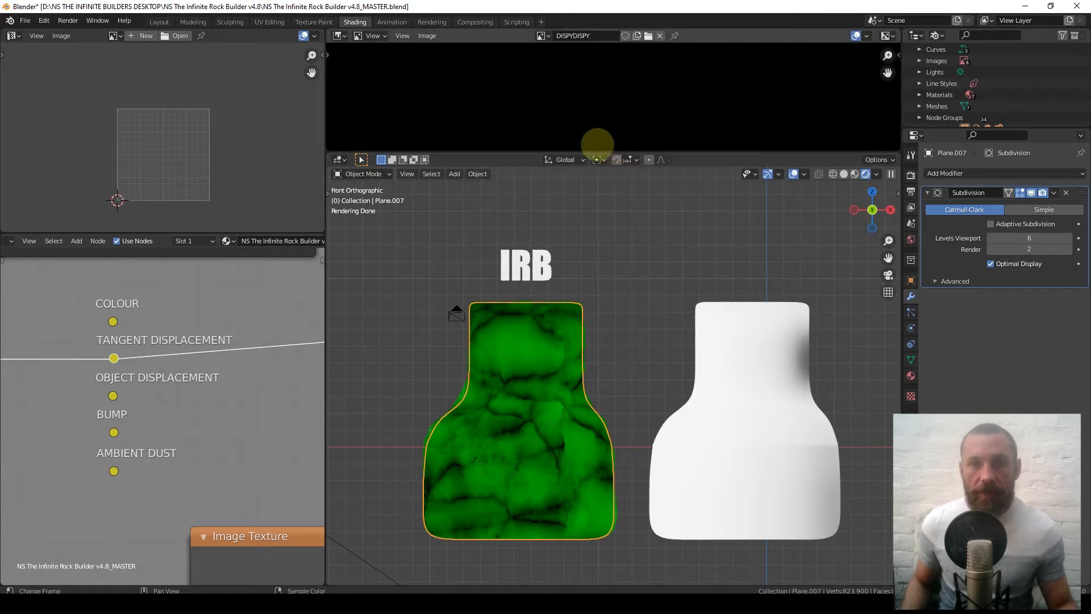
scroll(621, 96, down, 6)
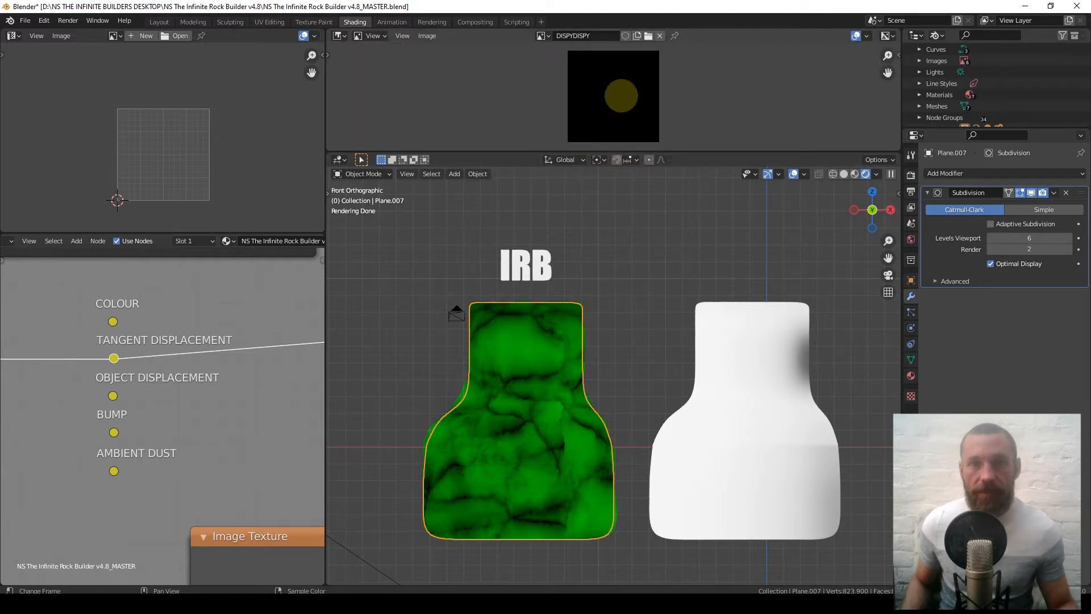
scroll(211, 364, down, 3)
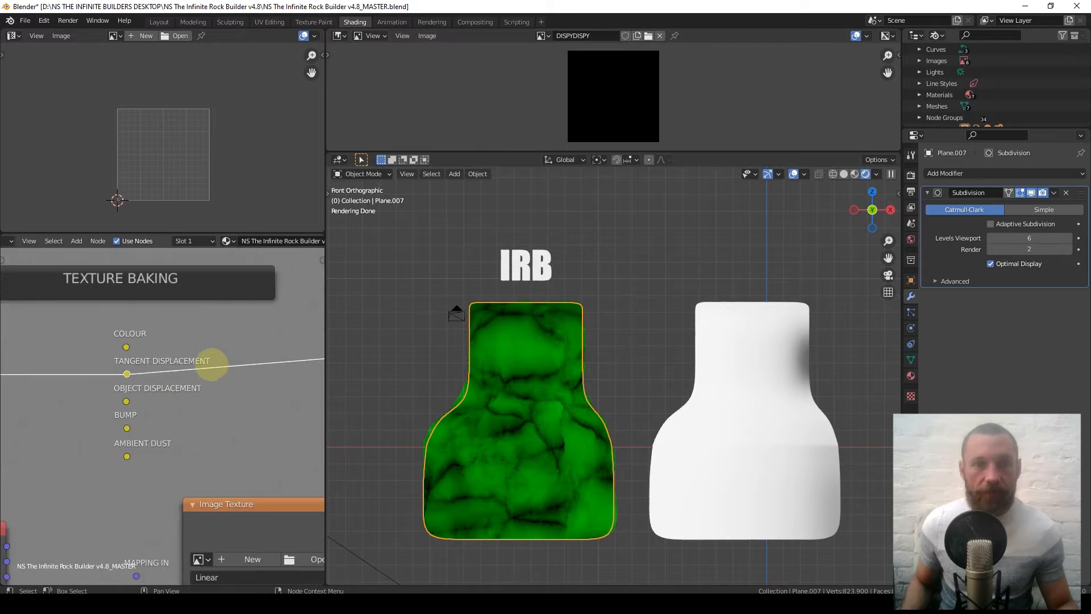
Assign the DISPYDISPY image to the Image Texture node in the Texture Baking section.
middle_drag(208, 432, 178, 287)
click(185, 322)
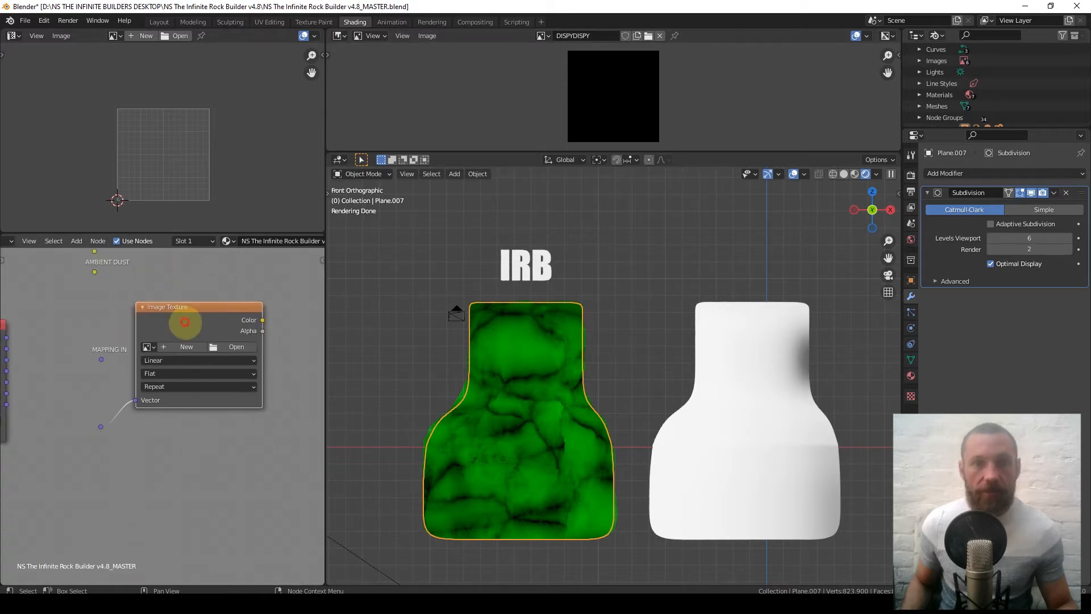
scroll(187, 323, up, 5)
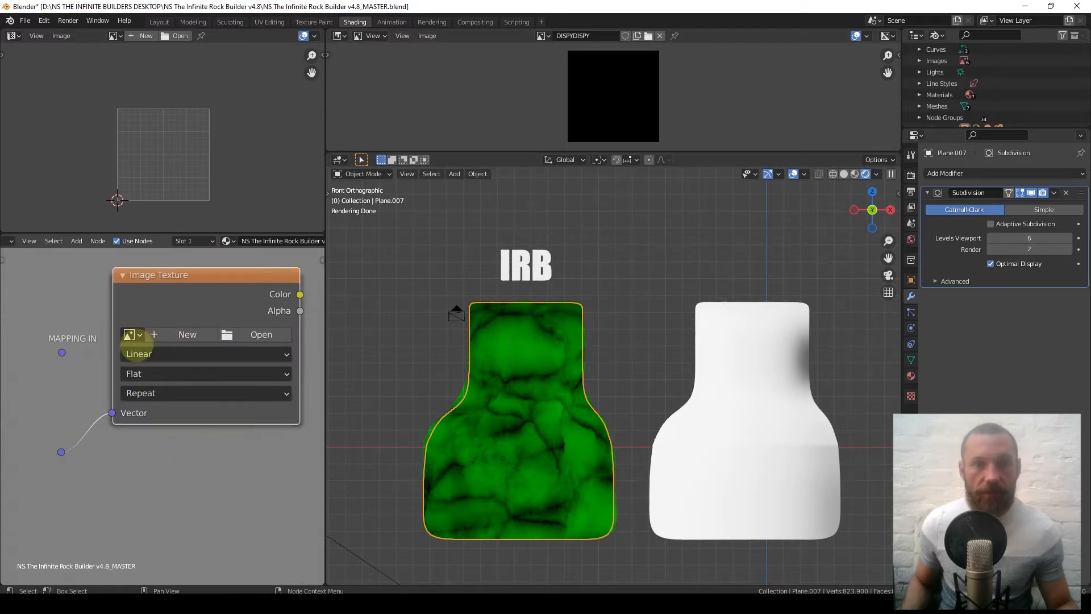
click(134, 333)
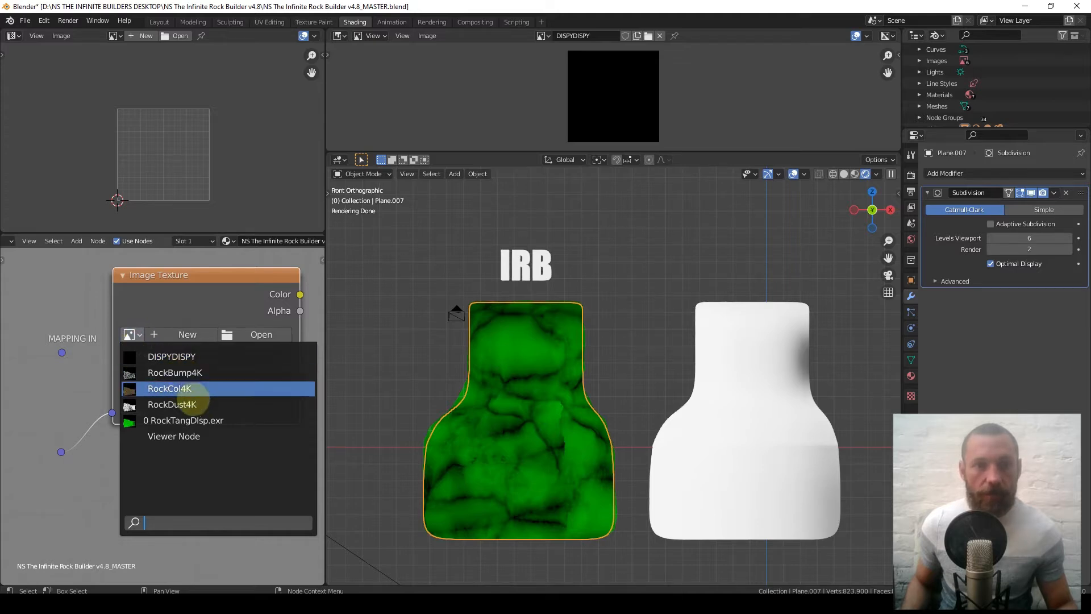
click(211, 361)
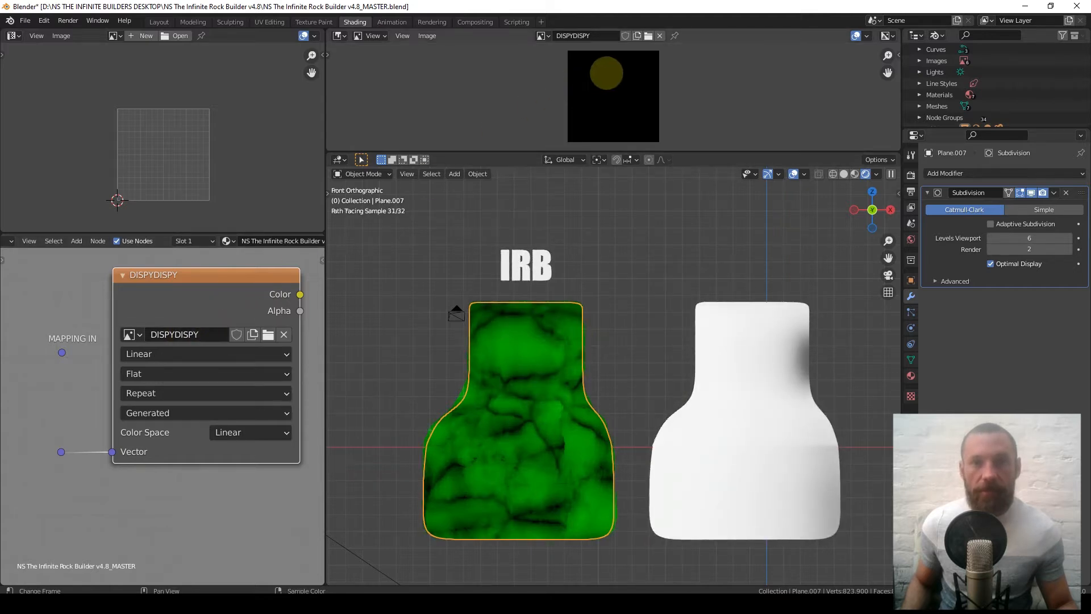
Select the IRB rock object Plane.008 in the viewport, with the DISPYDISPY image texture node as its bake target.
click(530, 395)
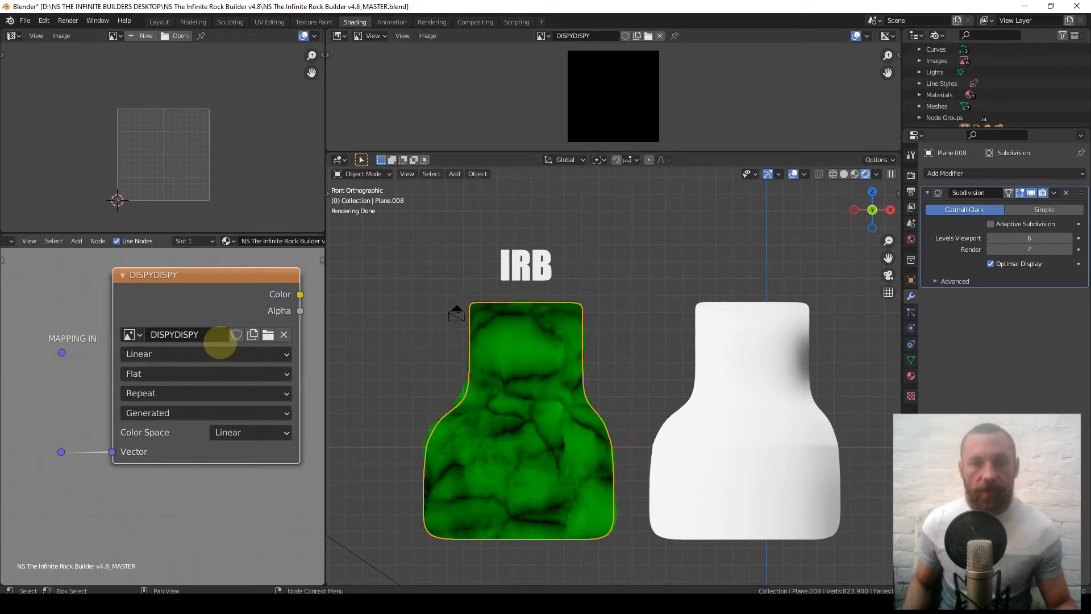
scroll(221, 341, down, 3)
scroll(221, 341, down, 3)
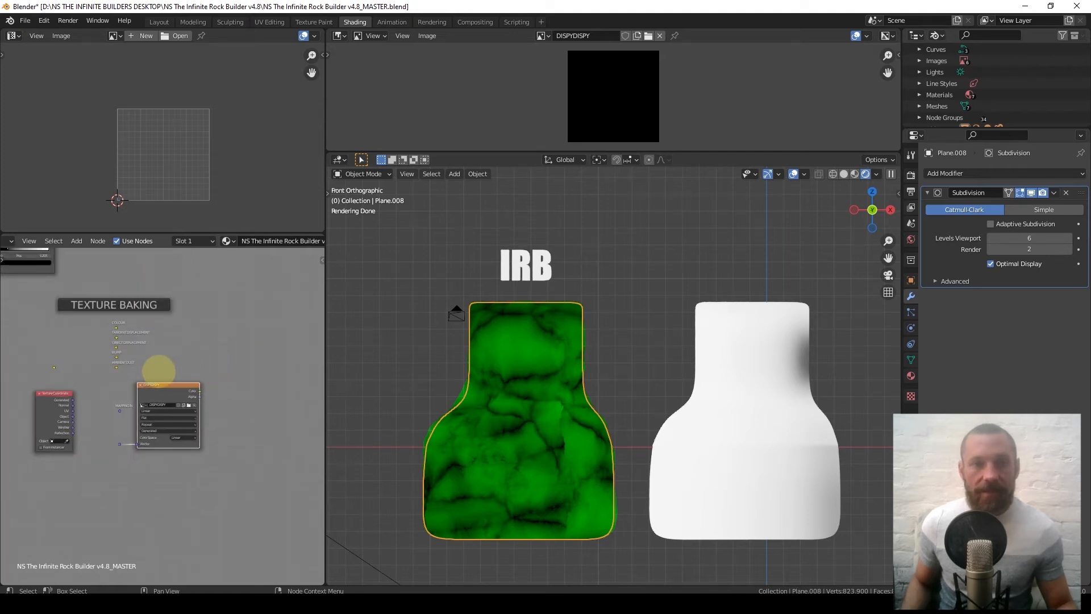
scroll(158, 371, up, 3)
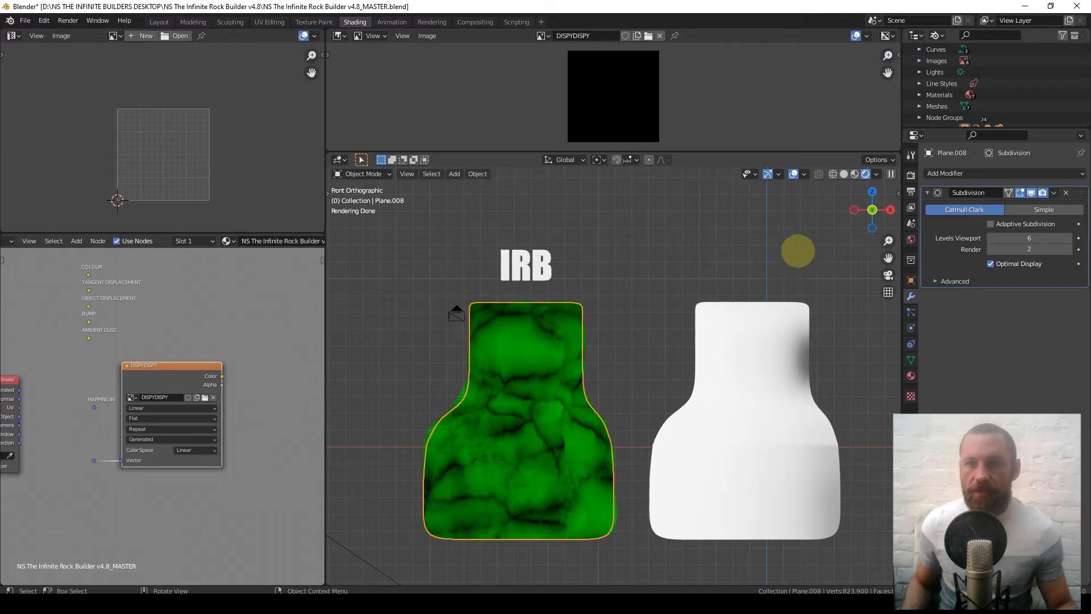
Examine the Cycles render settings, in particular the tile size under Performance.
click(911, 175)
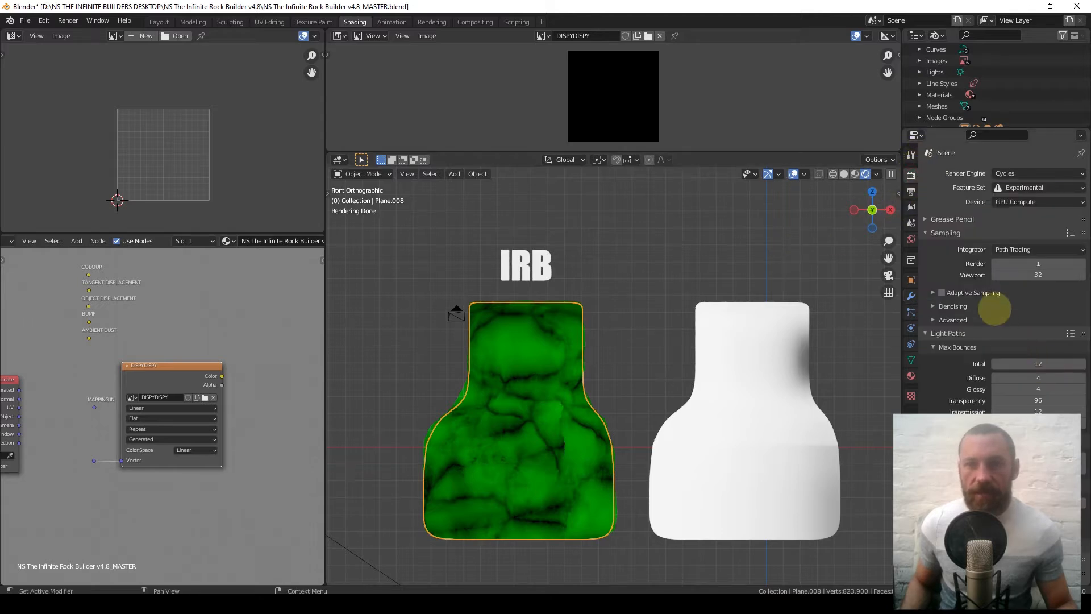
scroll(954, 278, down, 6)
scroll(952, 282, down, 10)
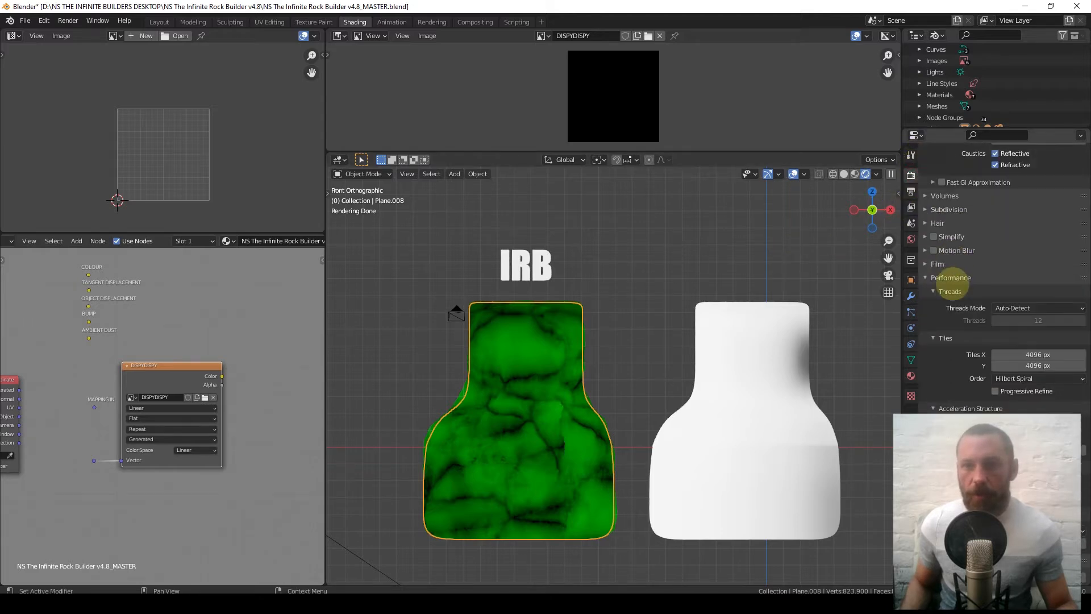
click(941, 257)
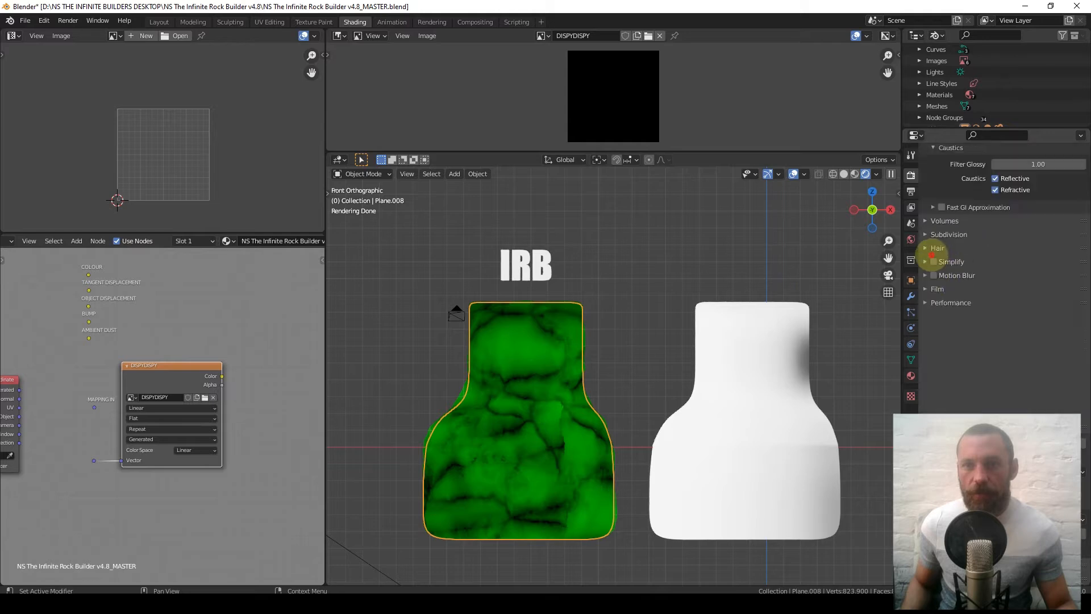
click(922, 408)
scroll(969, 356, down, 5)
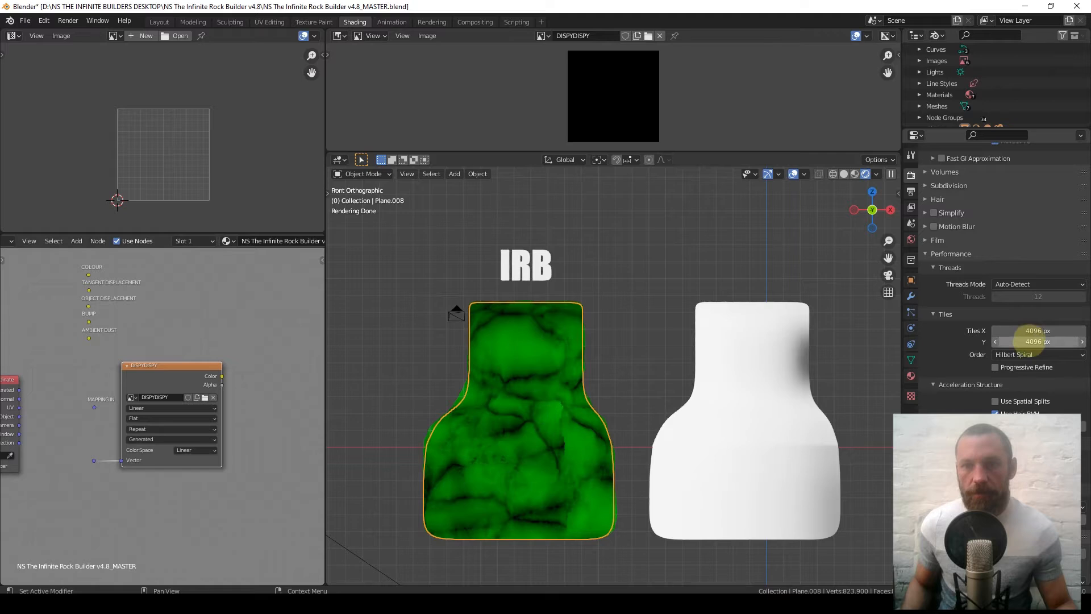
scroll(951, 361, down, 5)
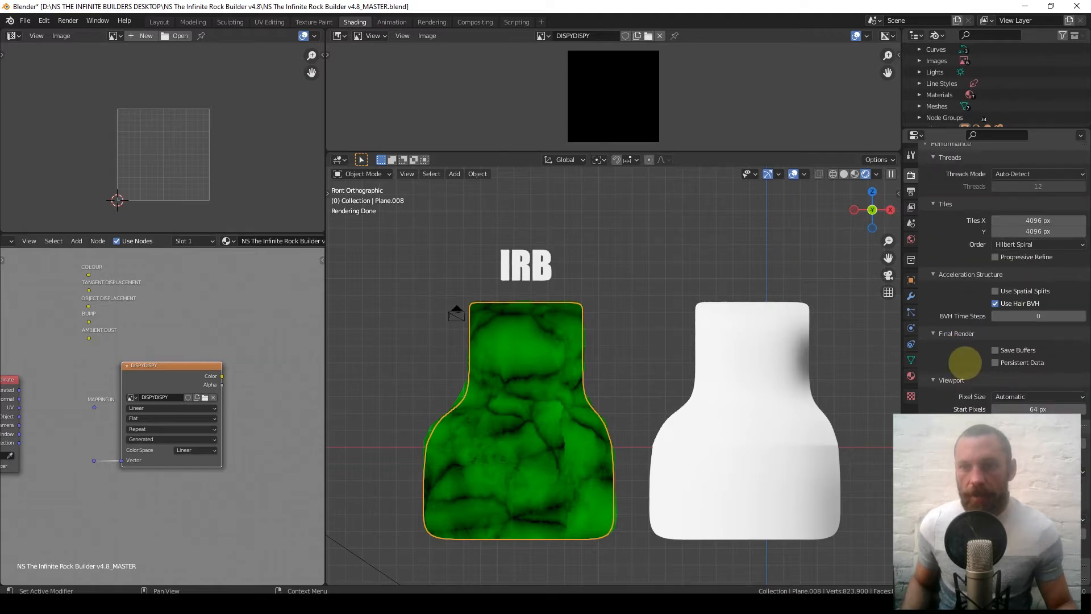
scroll(980, 418, up, 5)
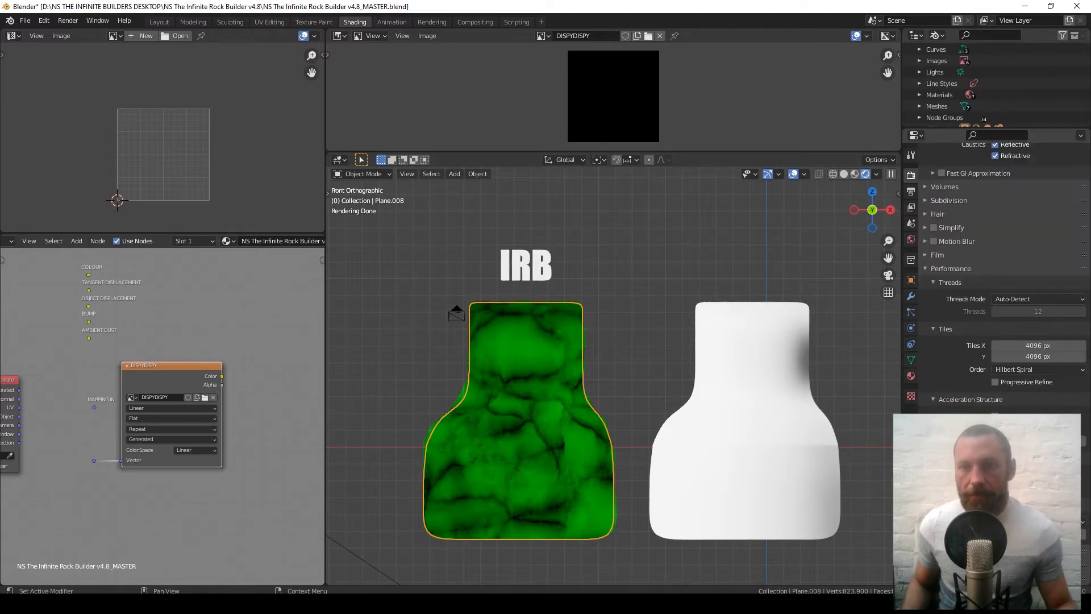
Choose the bake type in the Cycles bake settings.
scroll(983, 369, down, 5)
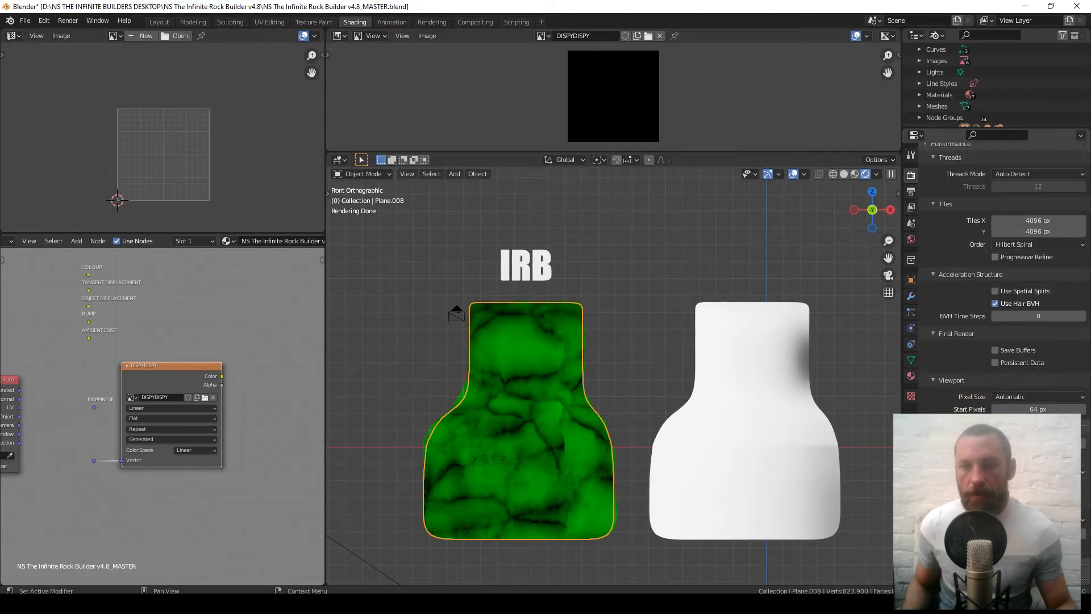
click(1038, 472)
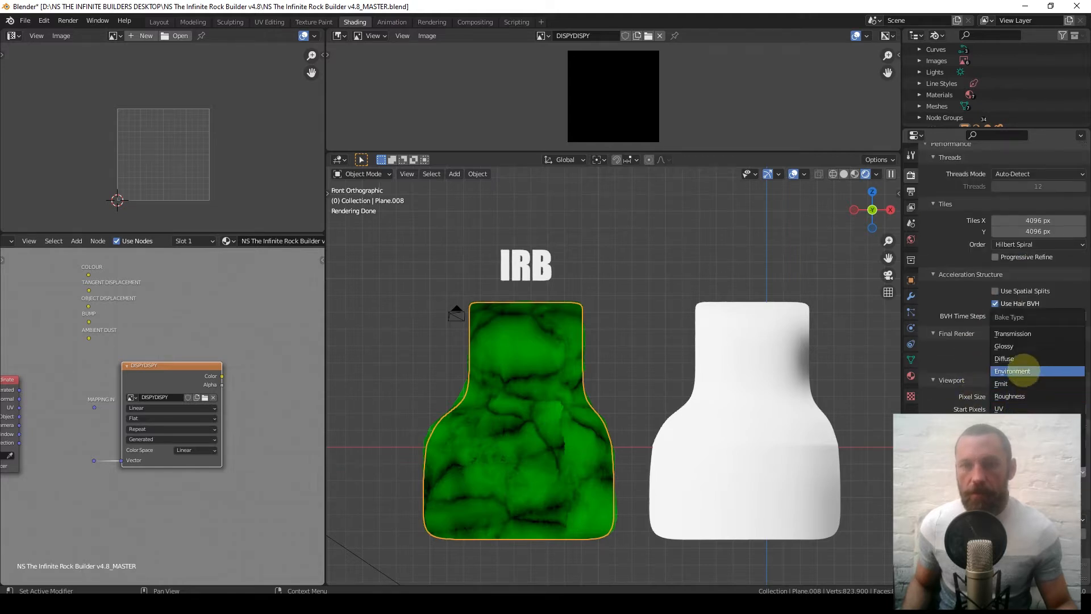
click(1012, 371)
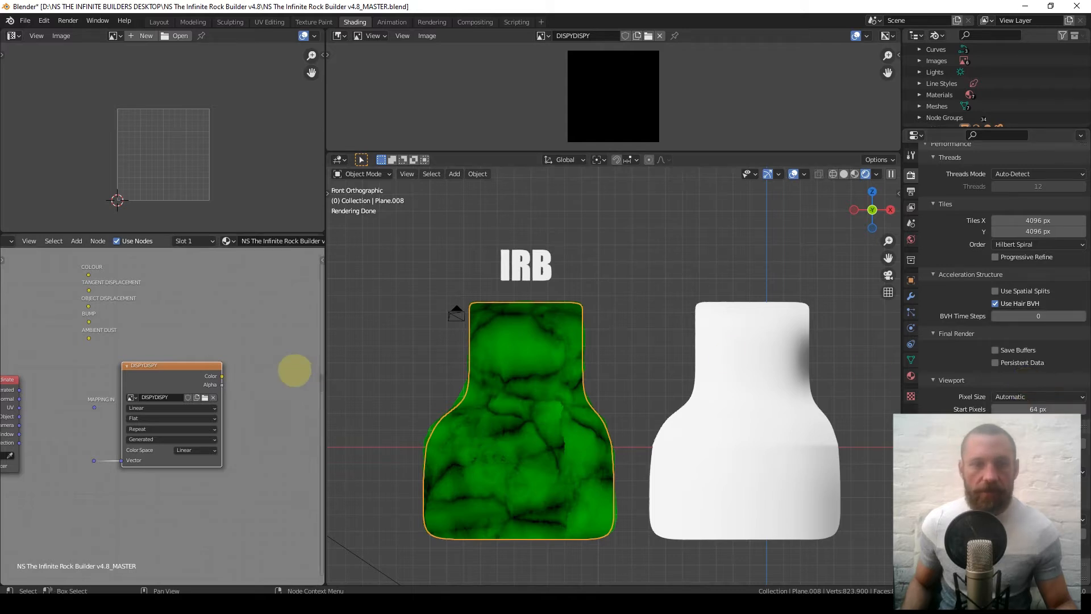
Examine the Texture Baking outputs, the DISPYDISPY image texture node and the rock's displacement preview.
scroll(148, 316, up, 4)
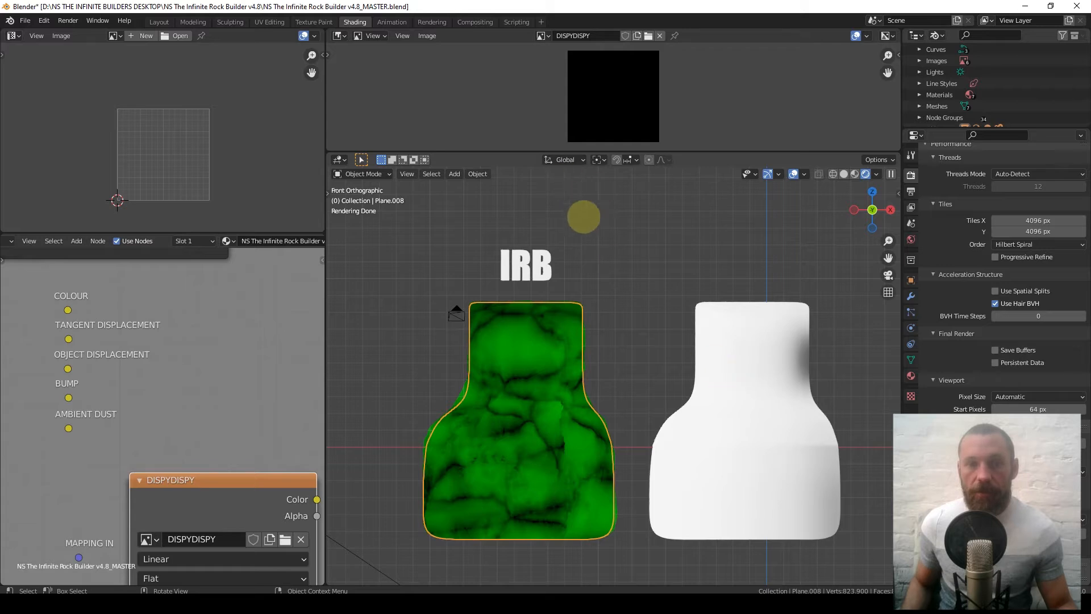
scroll(398, 381, down, 2)
scroll(145, 384, down, 1)
scroll(145, 384, down, 1)
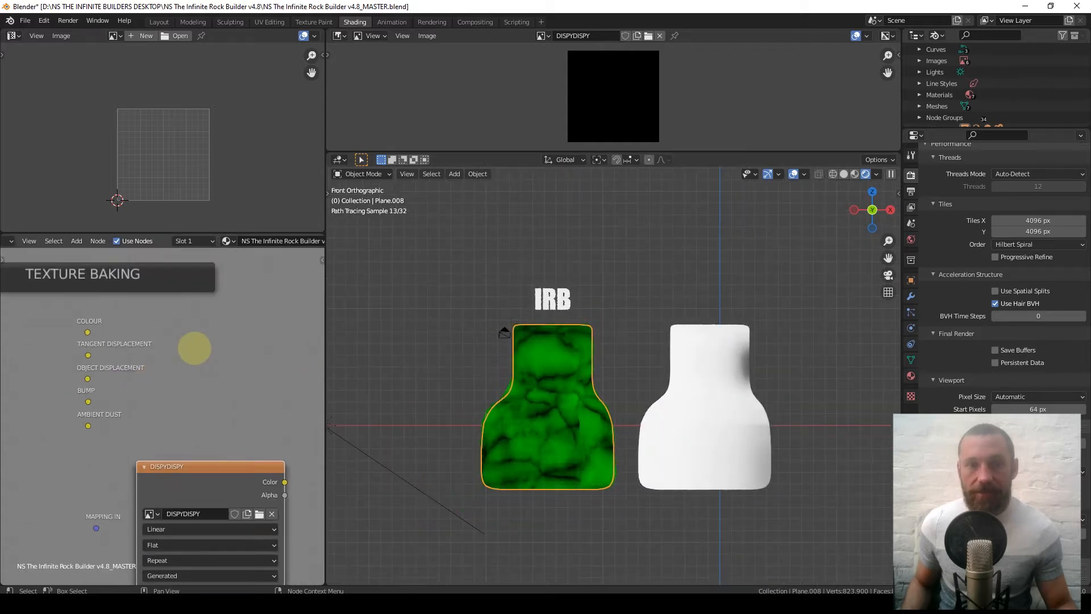
scroll(187, 358, down, 2)
scroll(92, 369, up, 2)
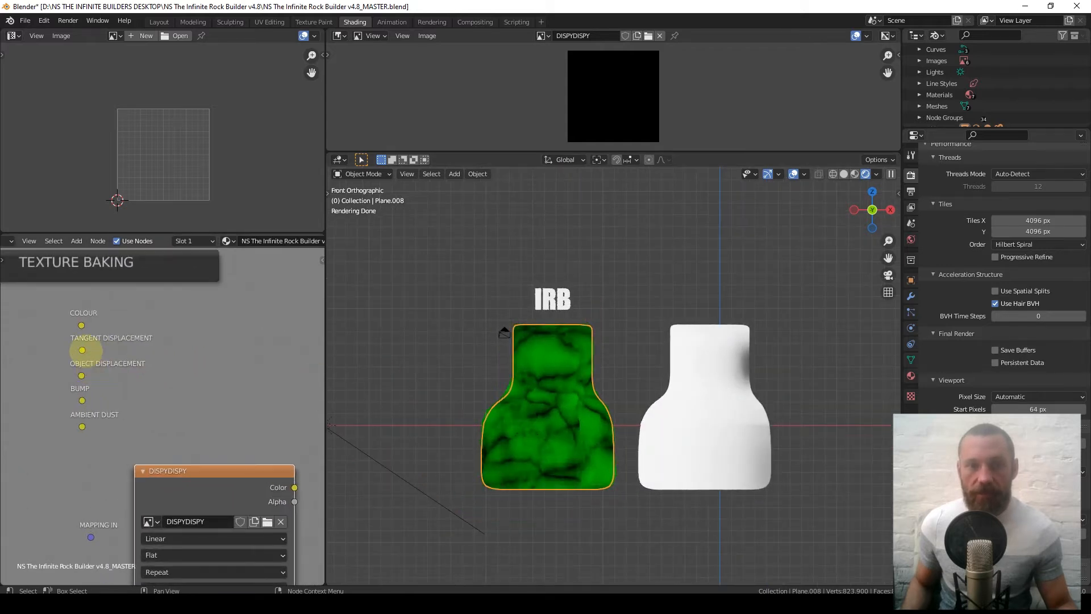
scroll(139, 353, down, 2)
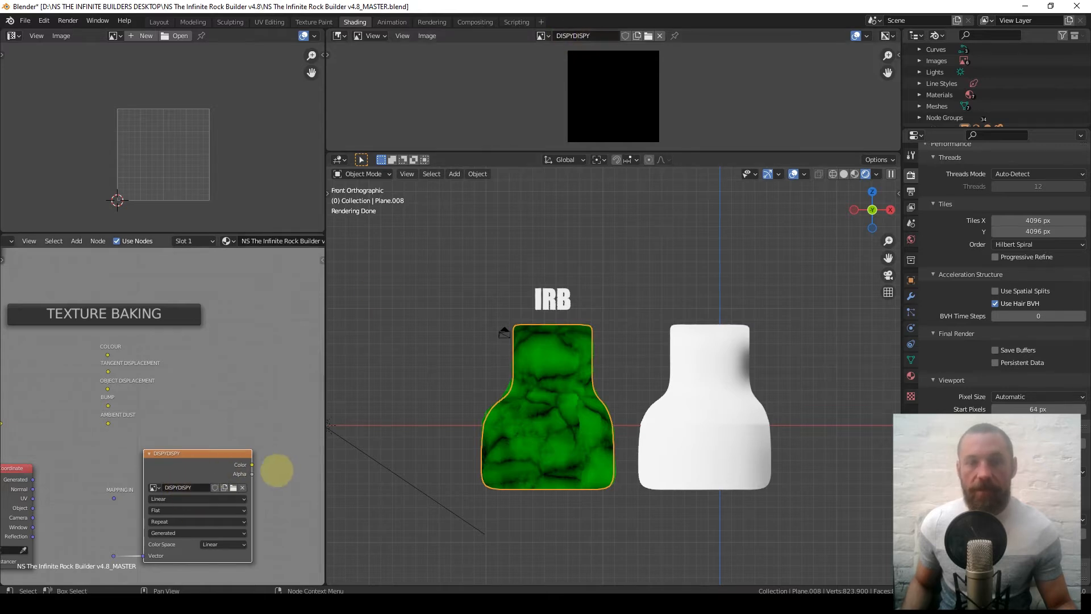
Check the render sampling and tile settings and bake the rock's tangent displacement into the DISPYDISPY image.
scroll(1000, 336, up, 2)
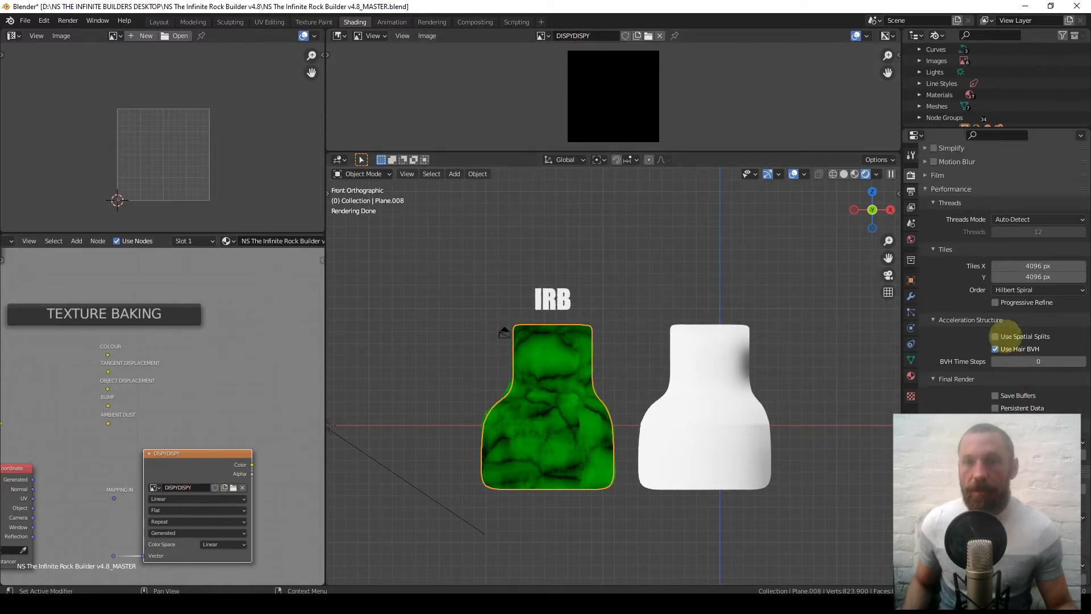
scroll(1000, 336, up, 10)
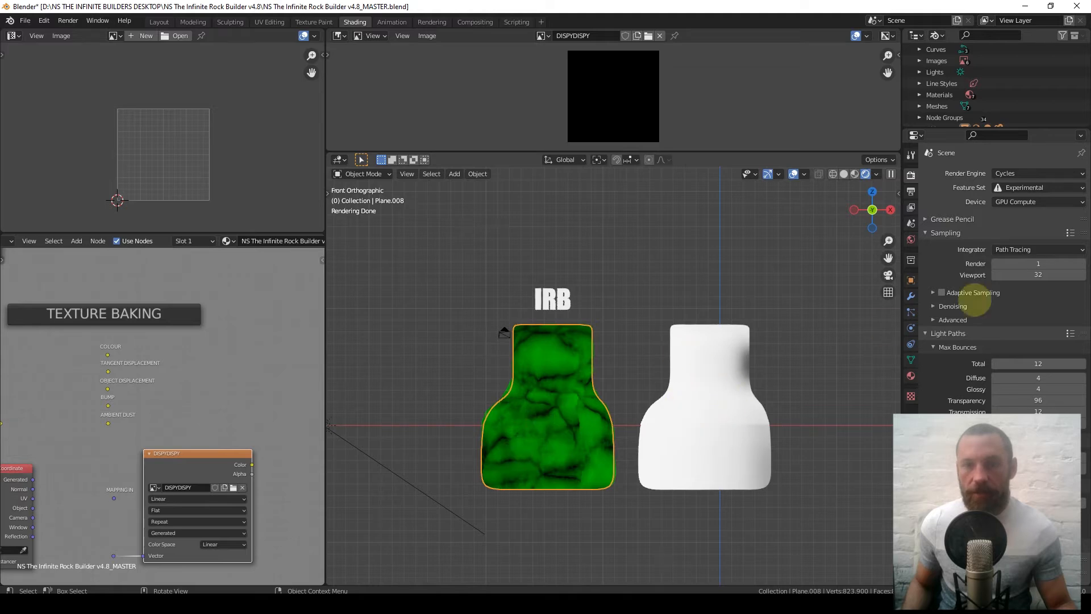
scroll(966, 298, down, 15)
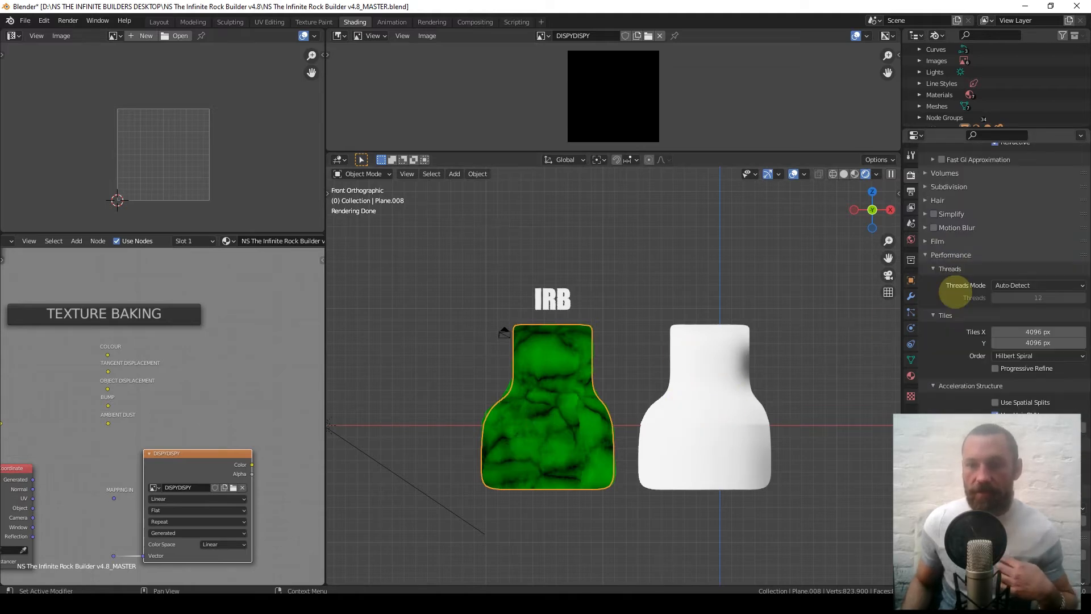
scroll(955, 294, down, 5)
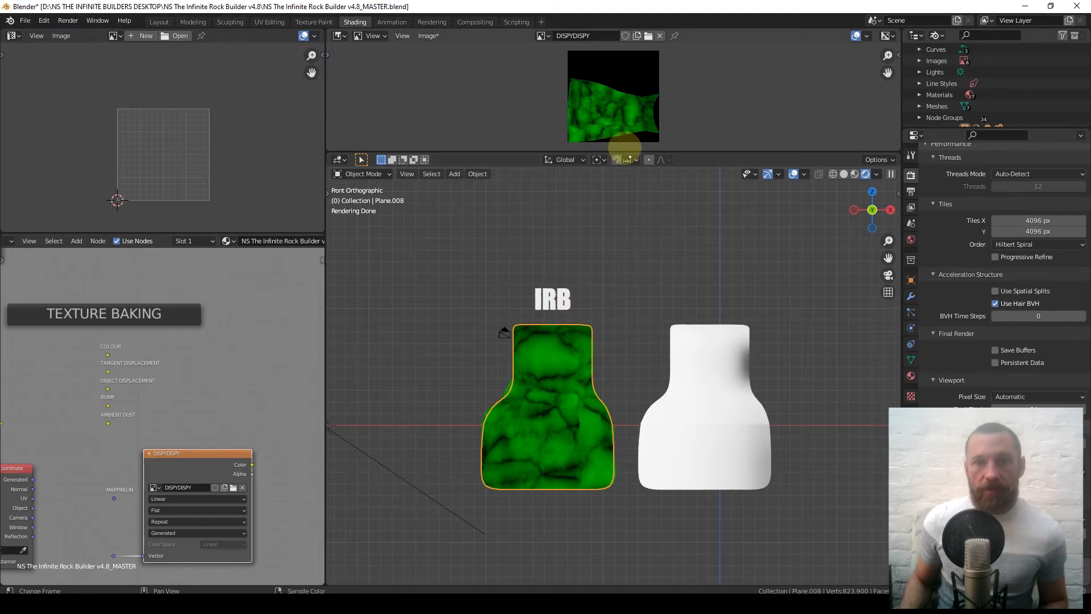
Enlarge the Image Editor and inspect the baked displacement map up close and whole.
drag(624, 150, 623, 422)
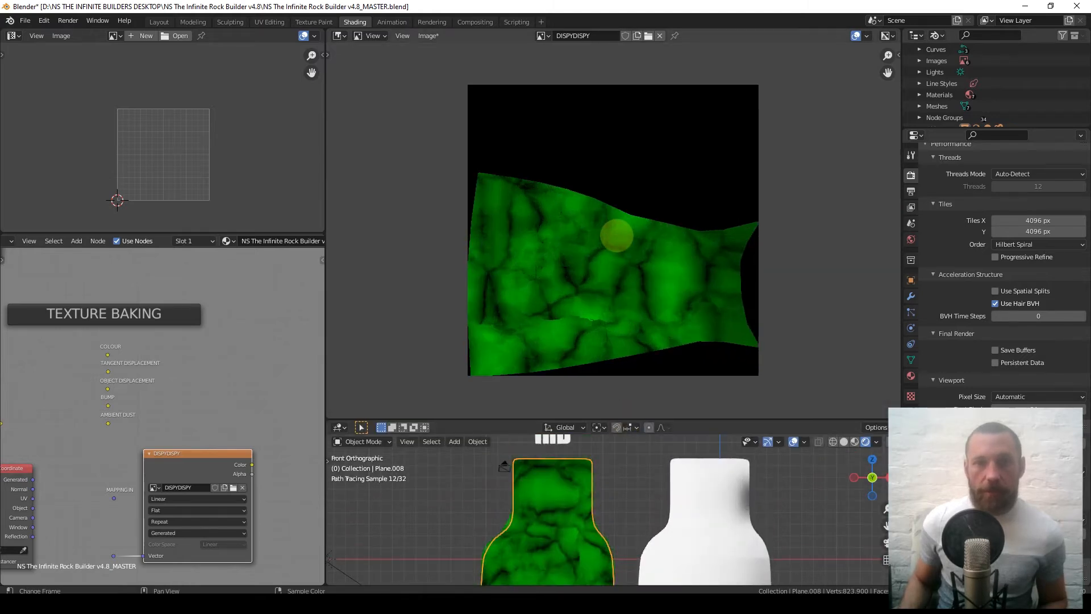
scroll(616, 235, up, 1)
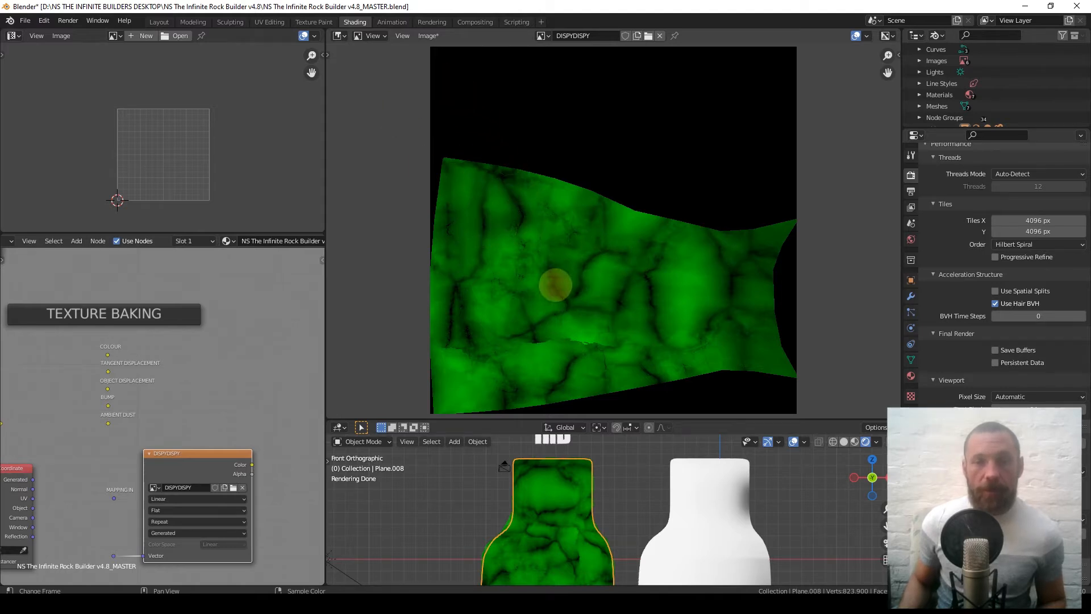
scroll(520, 264, down, 2)
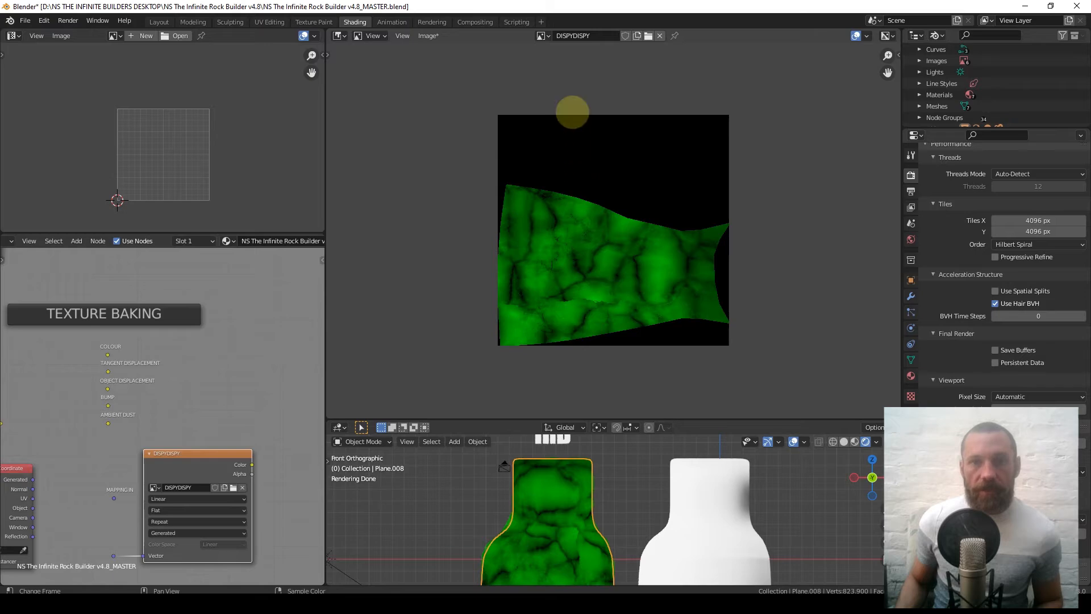
Save the baked displacement map as DISPYDISPY.exr in OpenEXR format with RGB colour and Float (Full) depth.
click(429, 36)
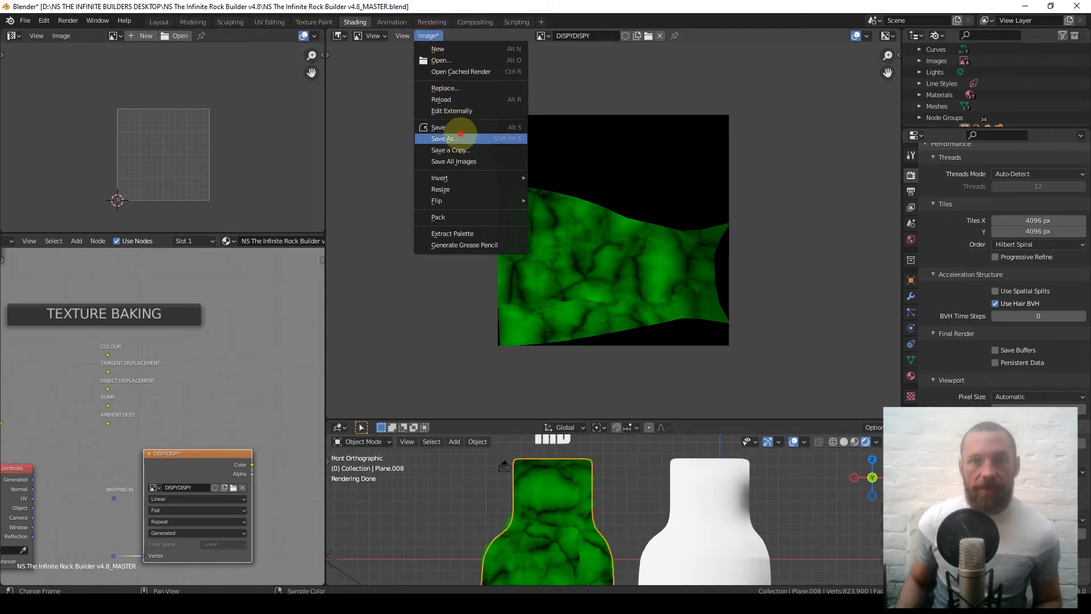
click(458, 139)
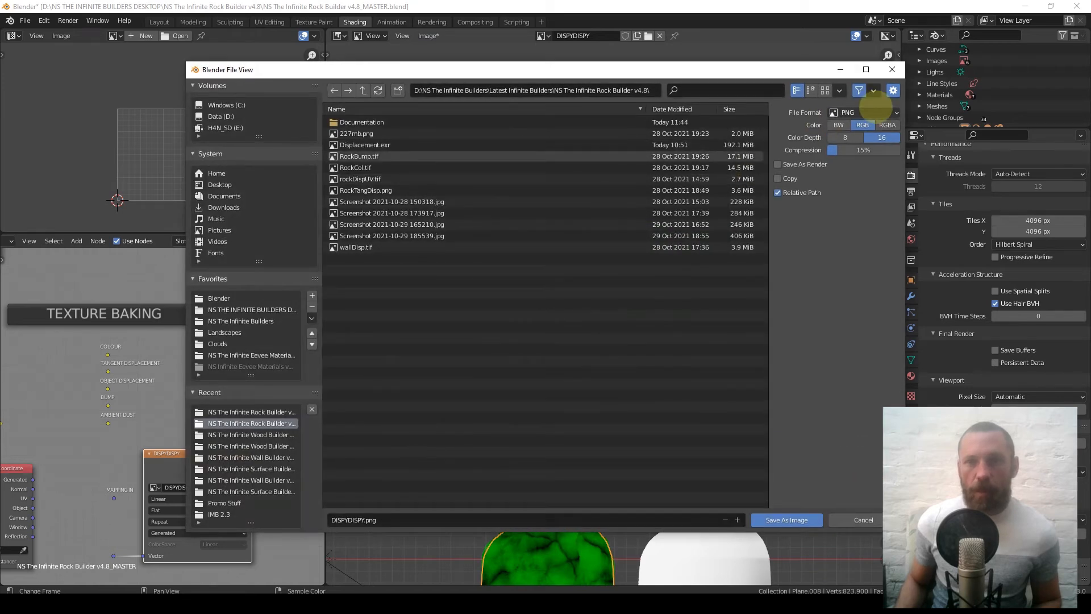
click(864, 113)
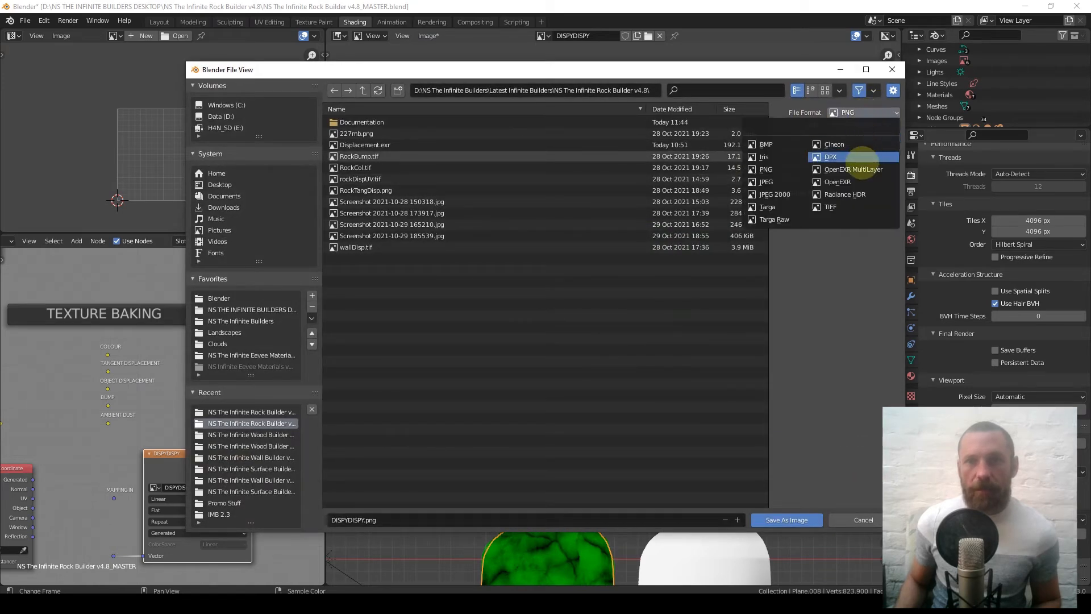
click(860, 181)
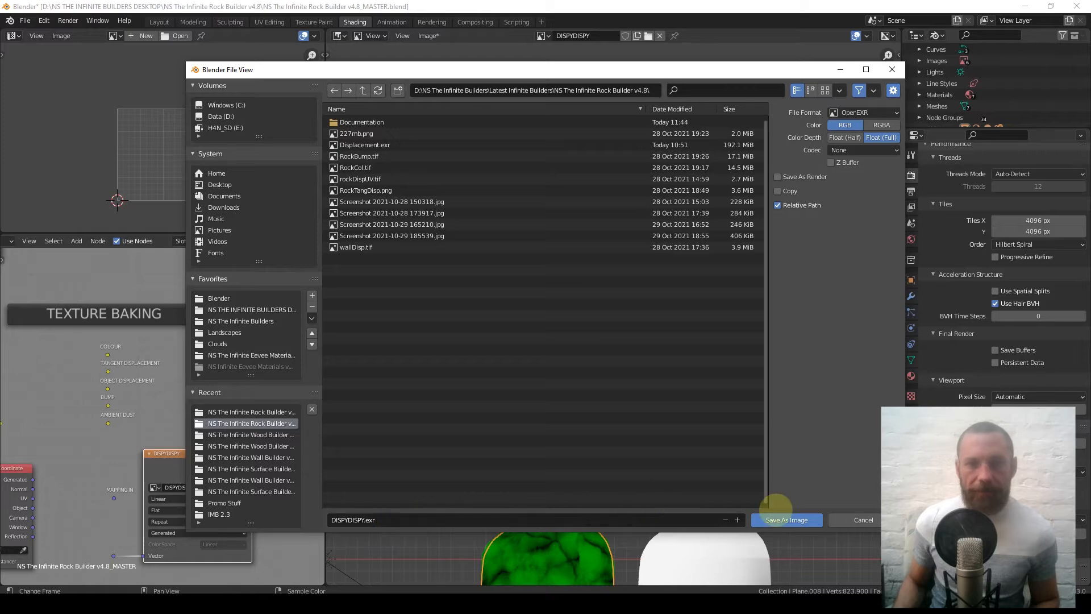
click(786, 519)
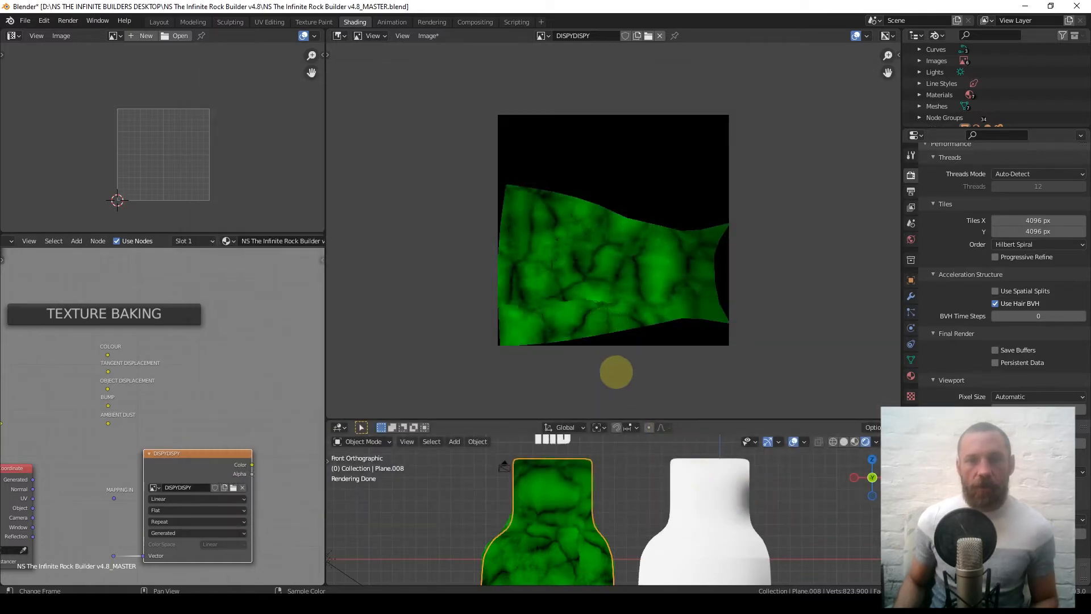
Shrink the Image Editor to give the 3D viewport more room, and reselect the original IRB rock to show its Texture Baking nodes.
drag(688, 419, 706, 166)
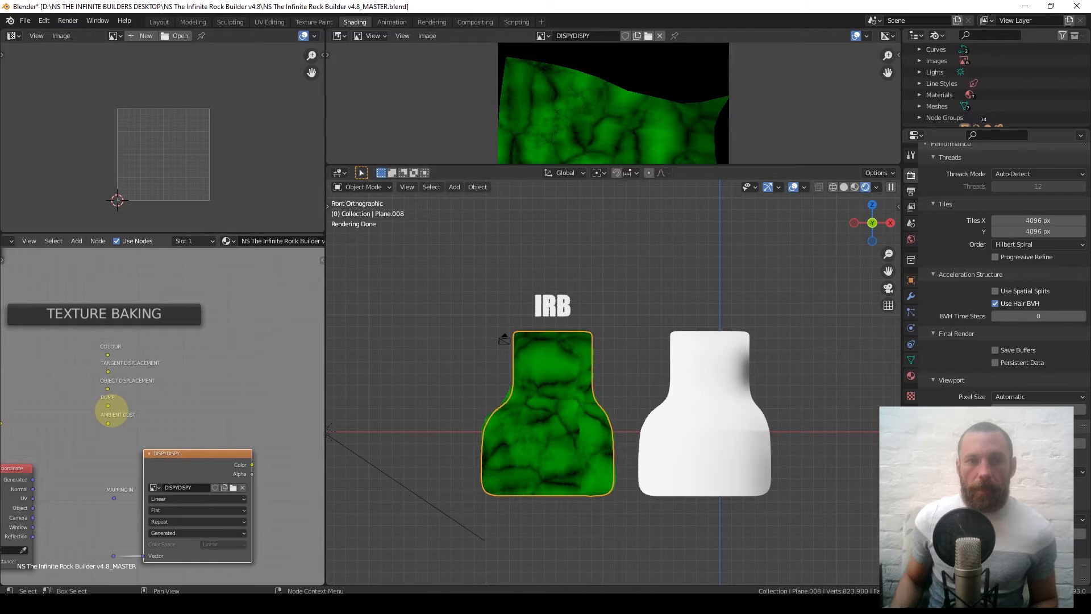
scroll(112, 410, down, 1)
click(735, 430)
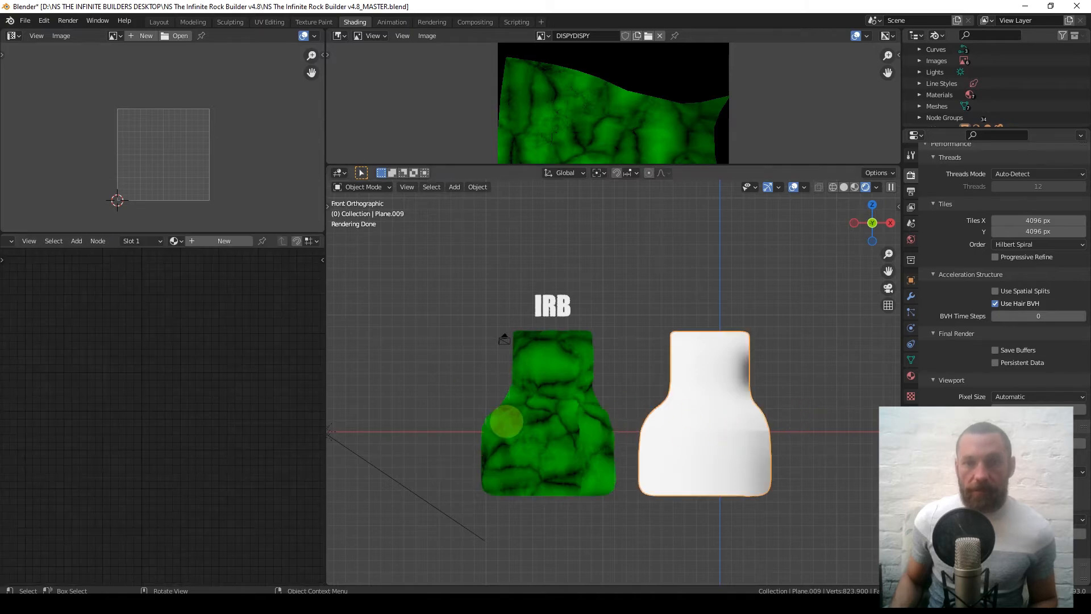
click(545, 421)
scroll(124, 404, up, 4)
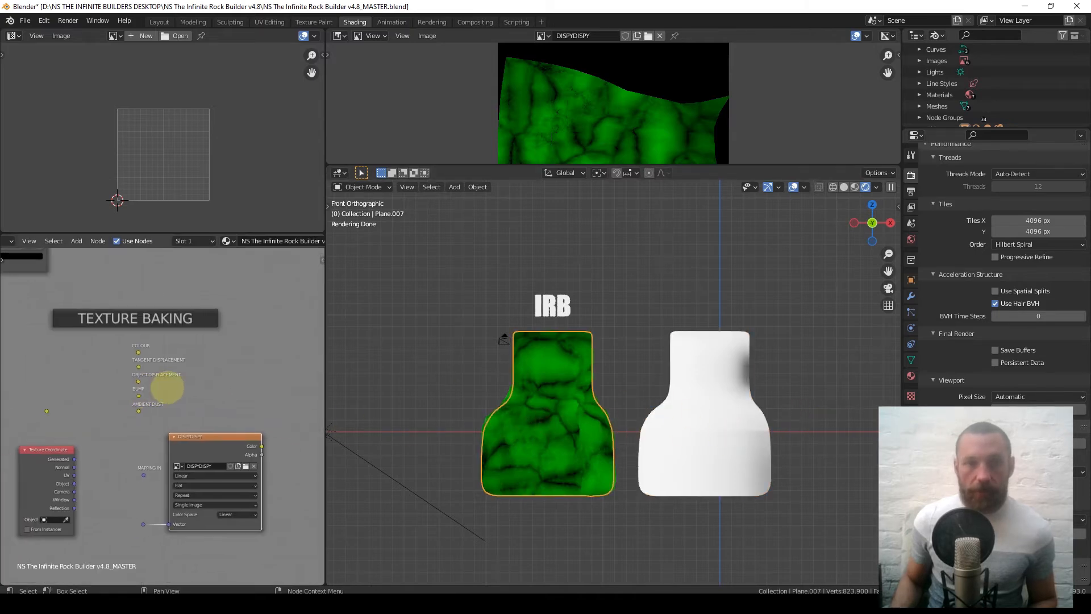
Preview the Colour output on the original rock and check the images available for the DISPYDISPY texture node.
middle_drag(172, 344, 165, 374)
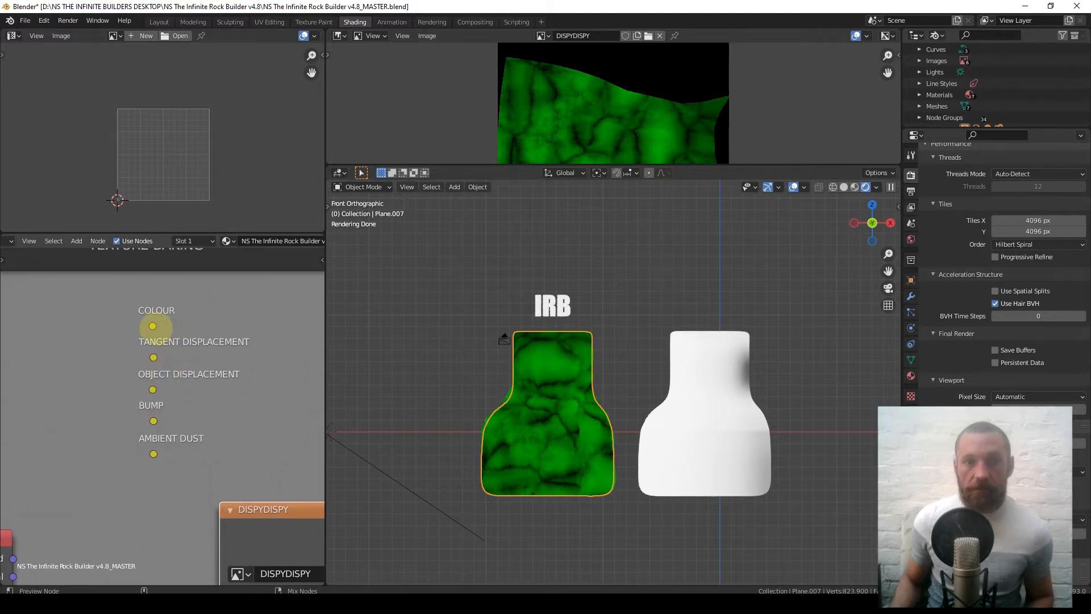
ctrl+shift+click(152, 326)
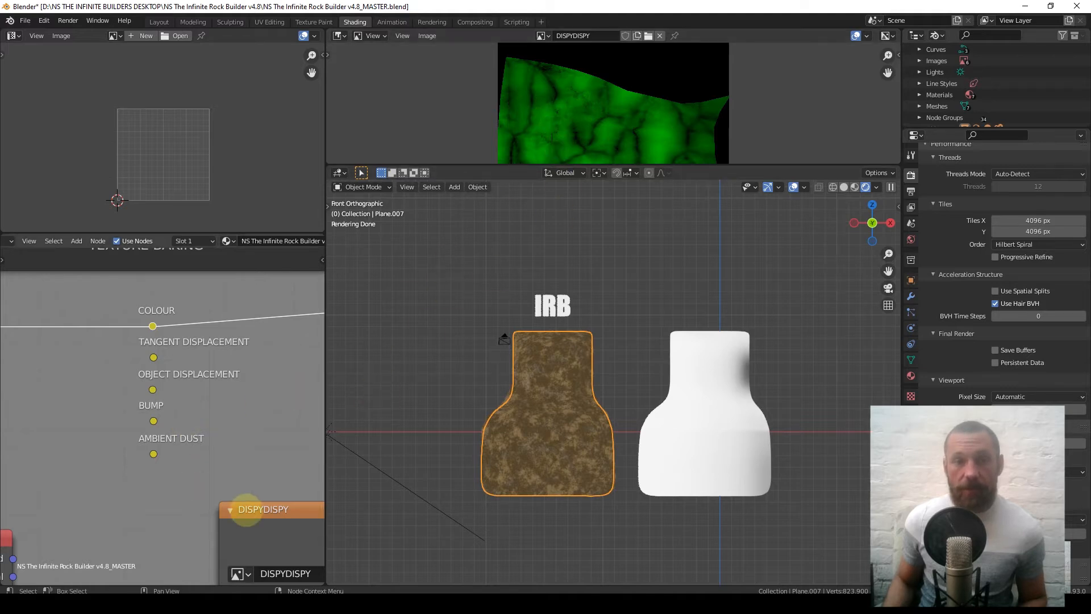
click(239, 573)
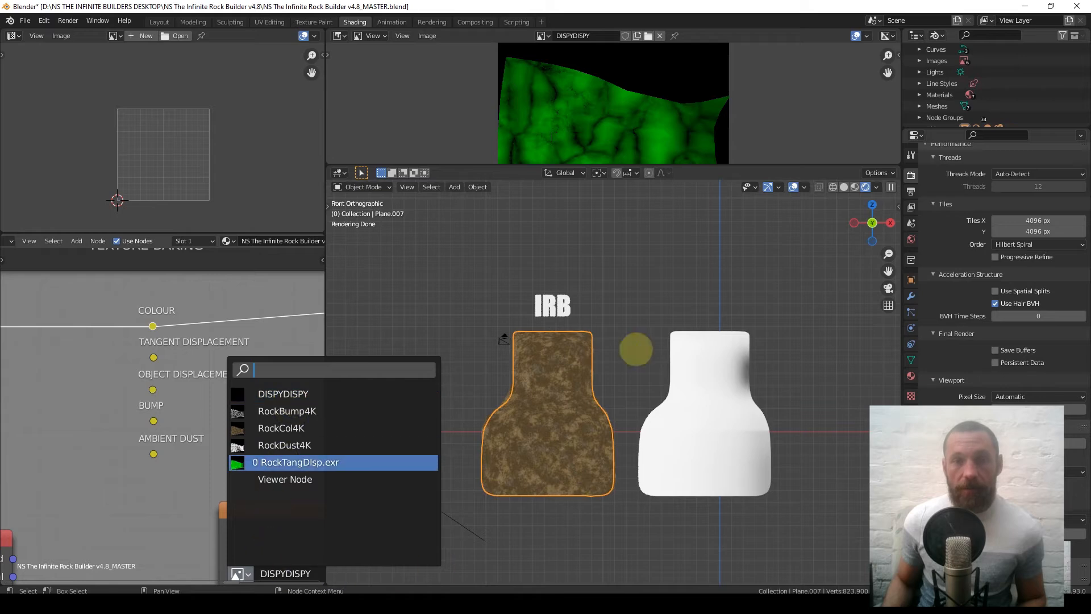
click(555, 377)
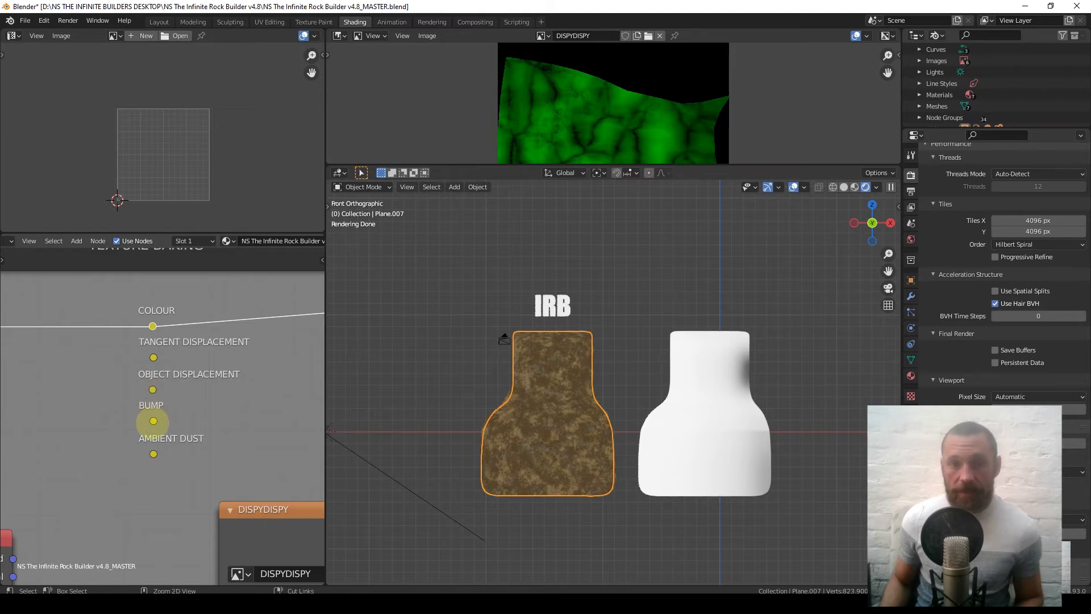
Preview the Bump output and the Ambient Dust output on the original rock, examining the dust pattern up close.
ctrl+shift+click(153, 421)
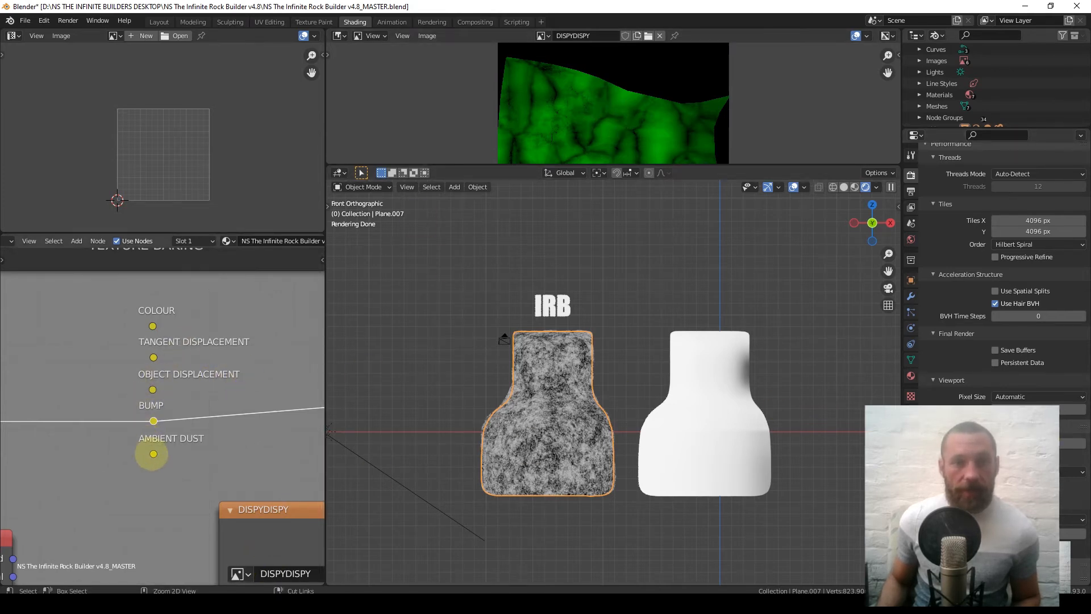
ctrl+shift+click(154, 453)
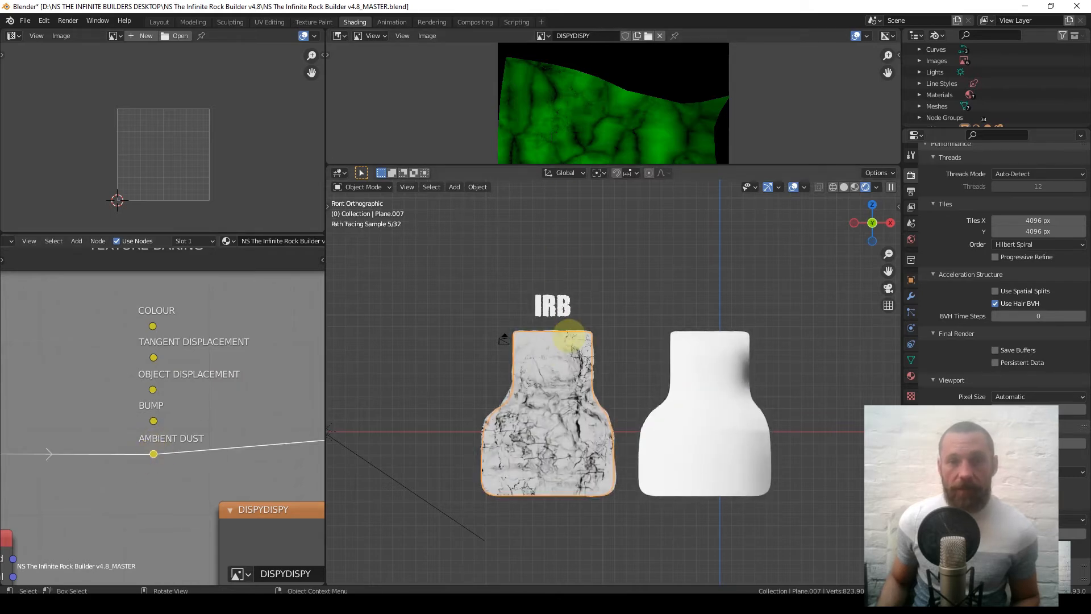
scroll(554, 411, up, 3)
scroll(553, 412, up, 2)
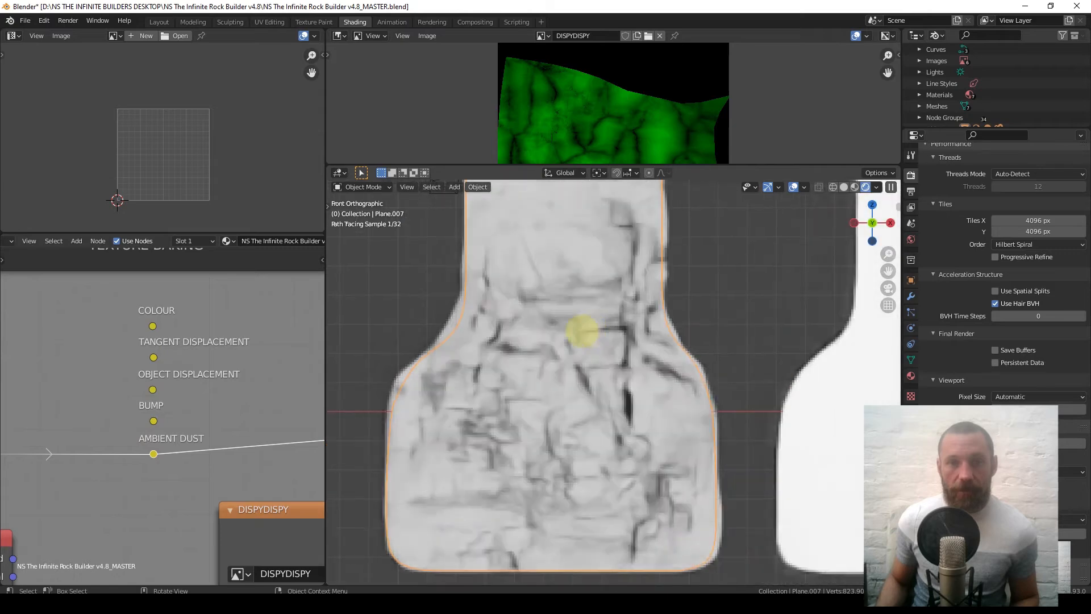
scroll(545, 330, up, 2)
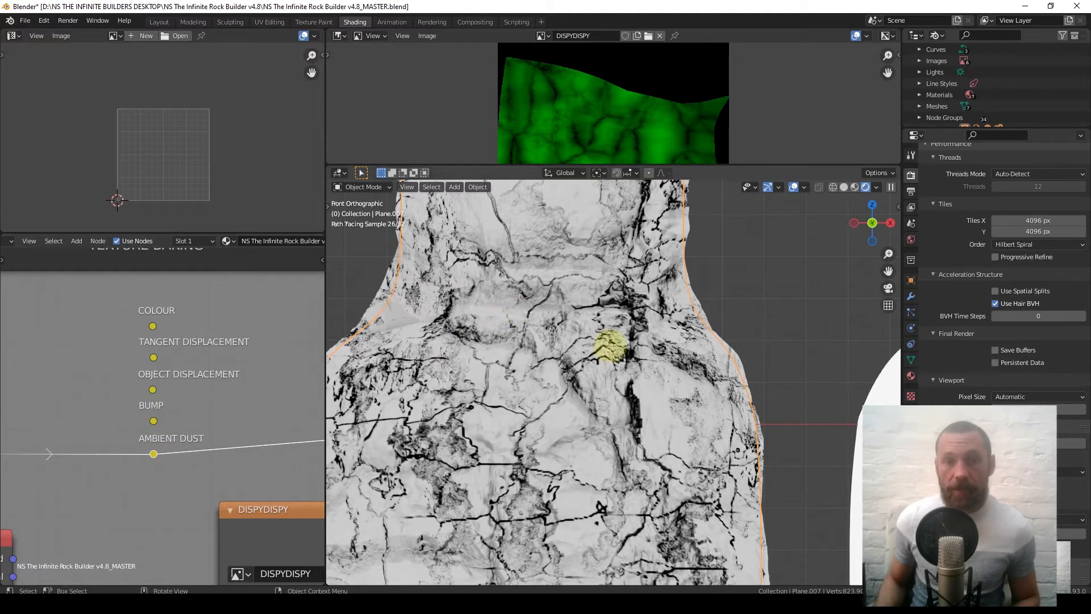
scroll(560, 328, down, 5)
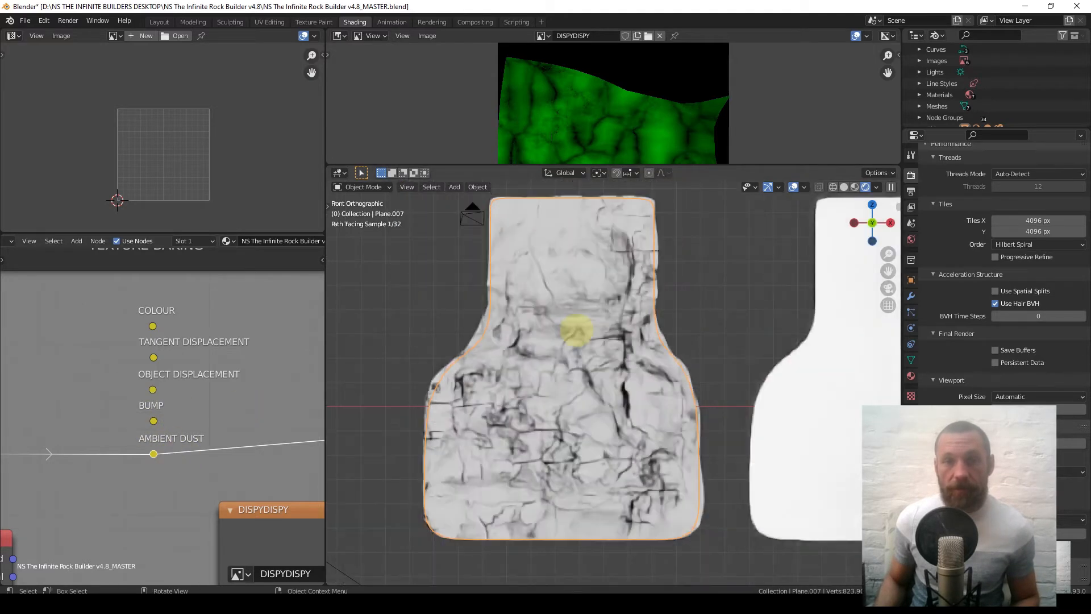
scroll(560, 375, down, 2)
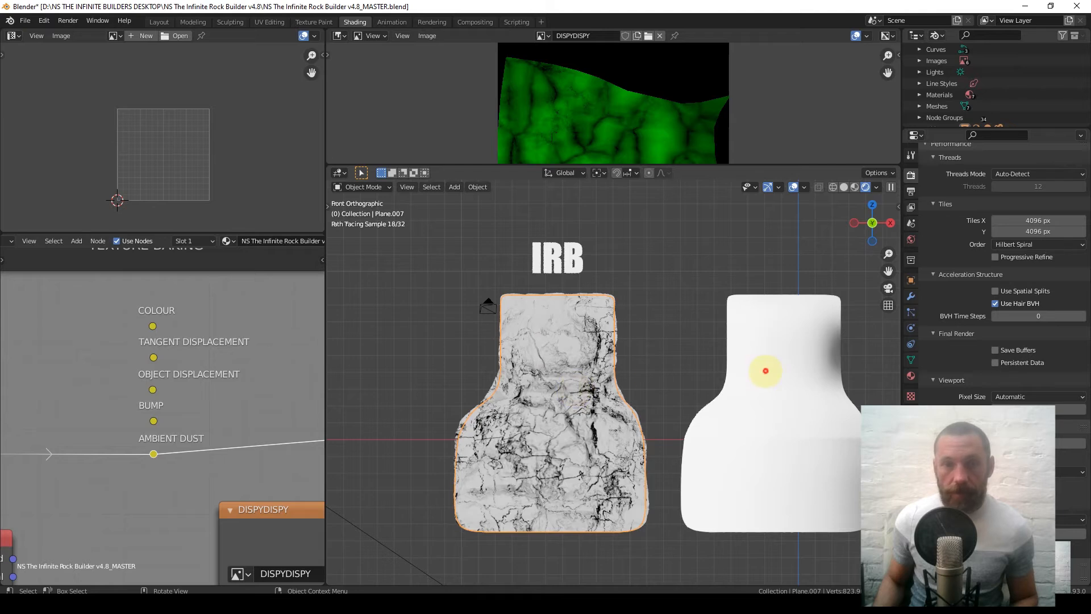
Add a Displace modifier after the Subdivision on the material-free duplicate and create a new texture for it.
click(765, 371)
scroll(596, 365, down, 2)
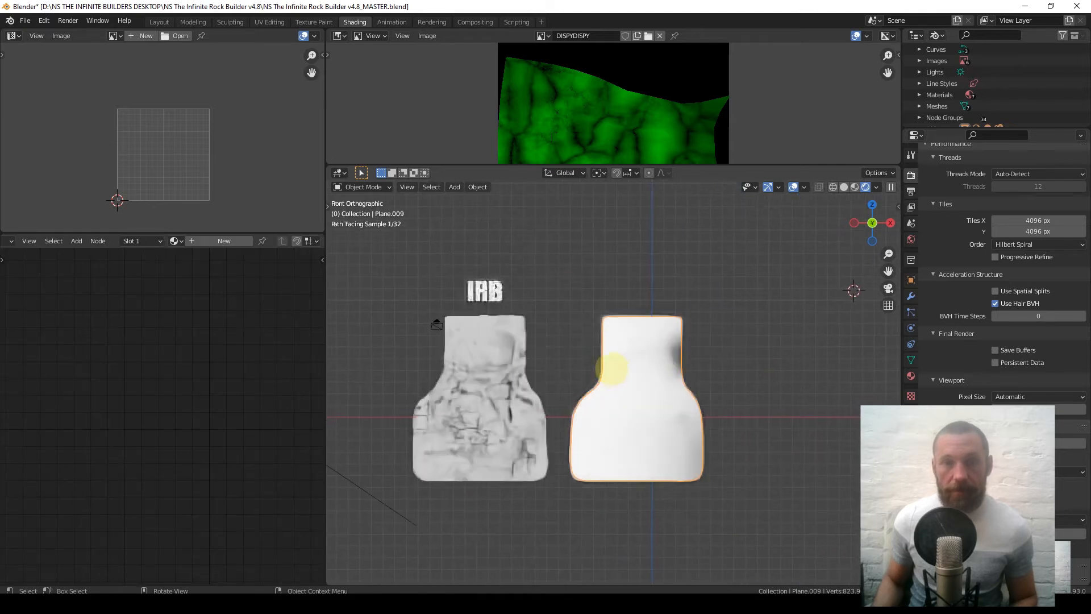
shift+middle_drag(650, 398, 638, 354)
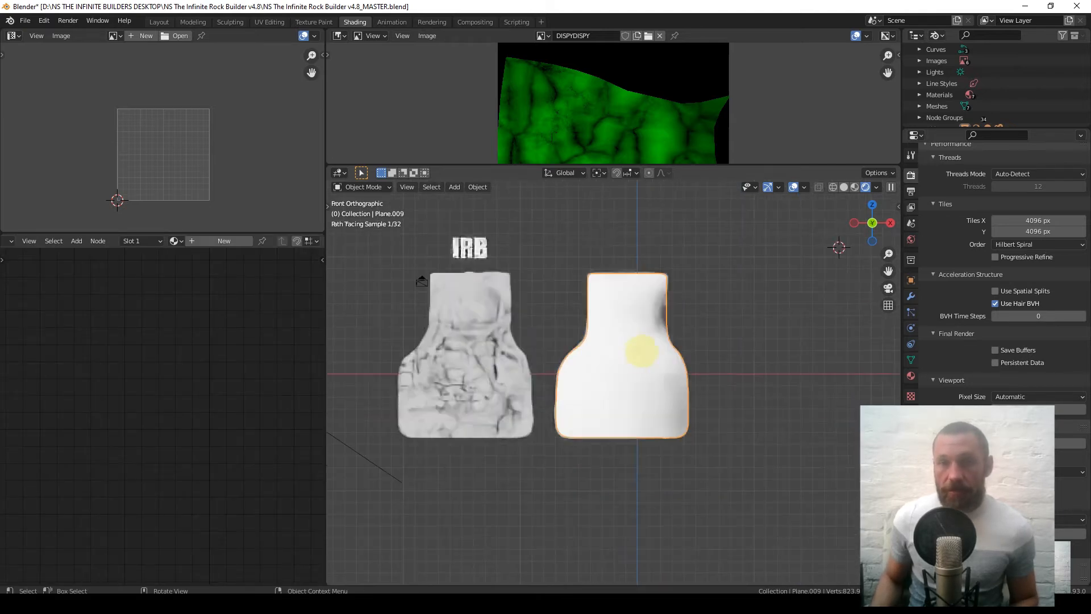
scroll(637, 333, up, 2)
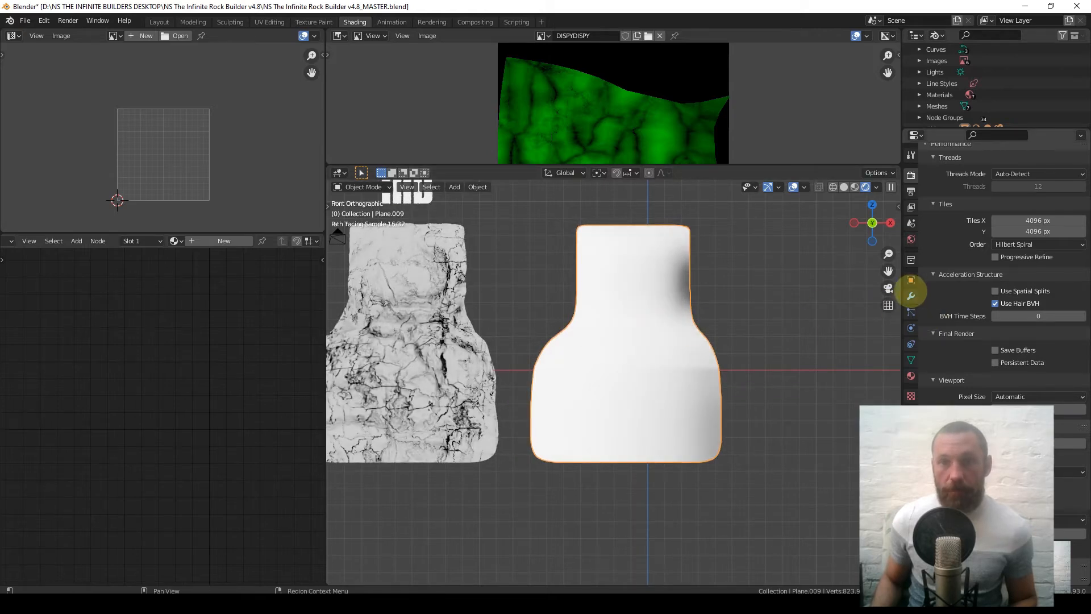
click(910, 296)
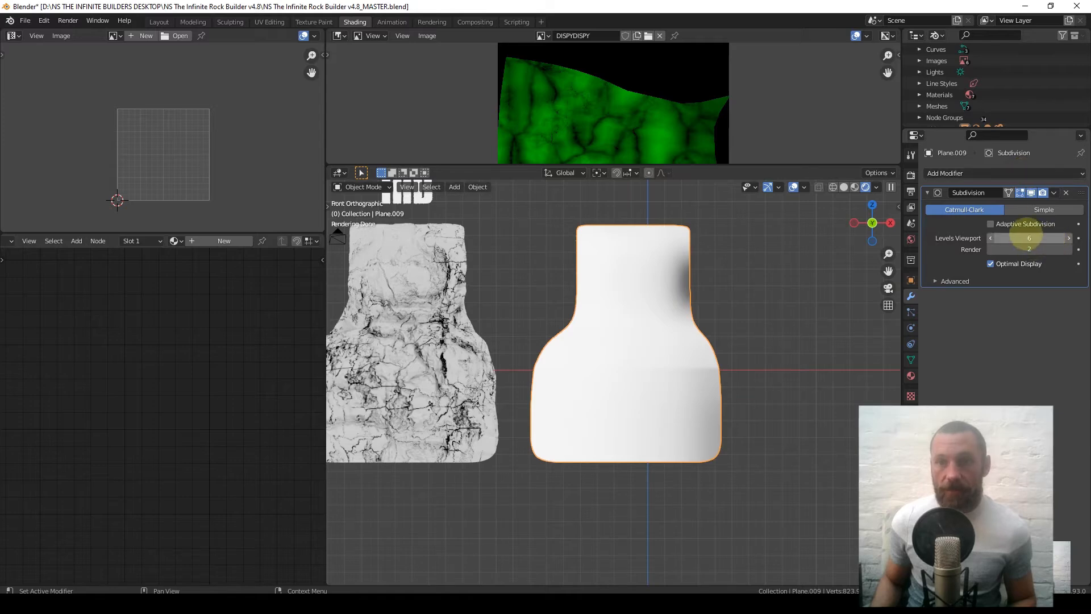
click(1011, 172)
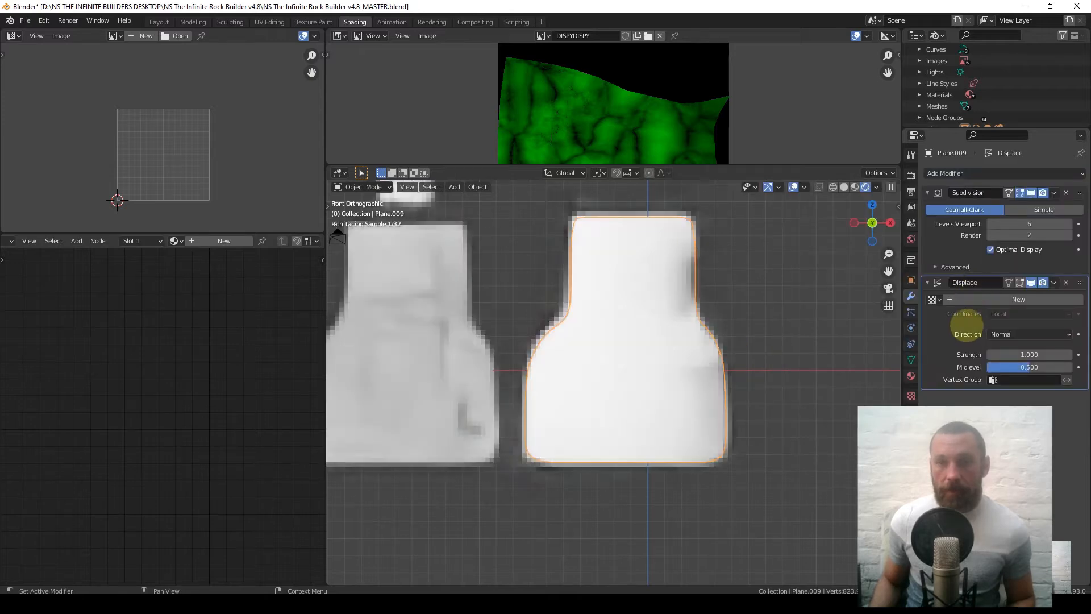
click(991, 297)
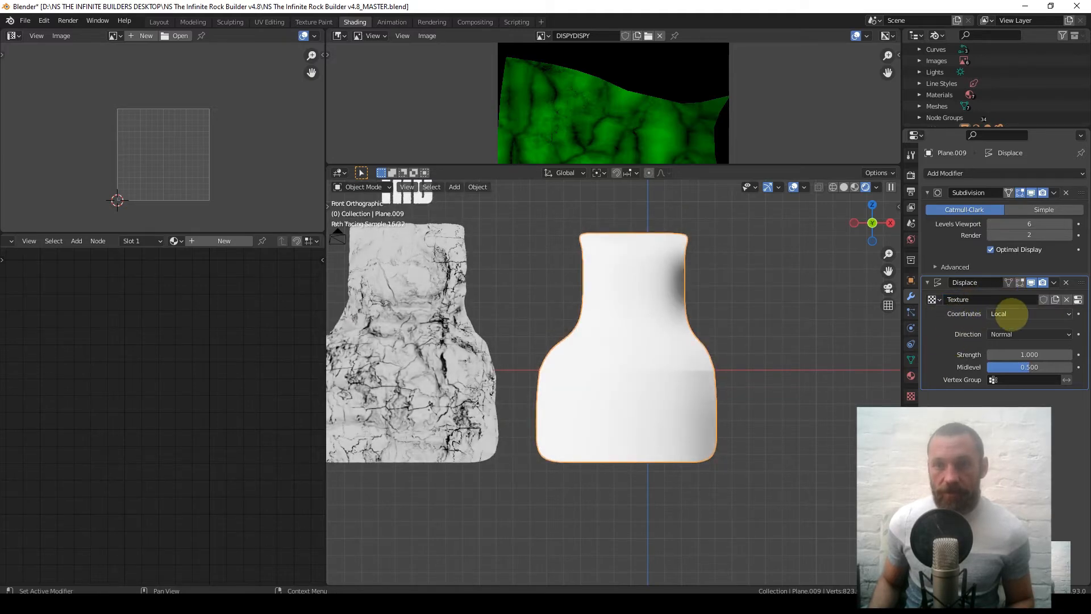
Configure the Displace modifier with UV coordinates, RGB to XYZ direction, Global space and a Midlevel of 0.
click(1000, 313)
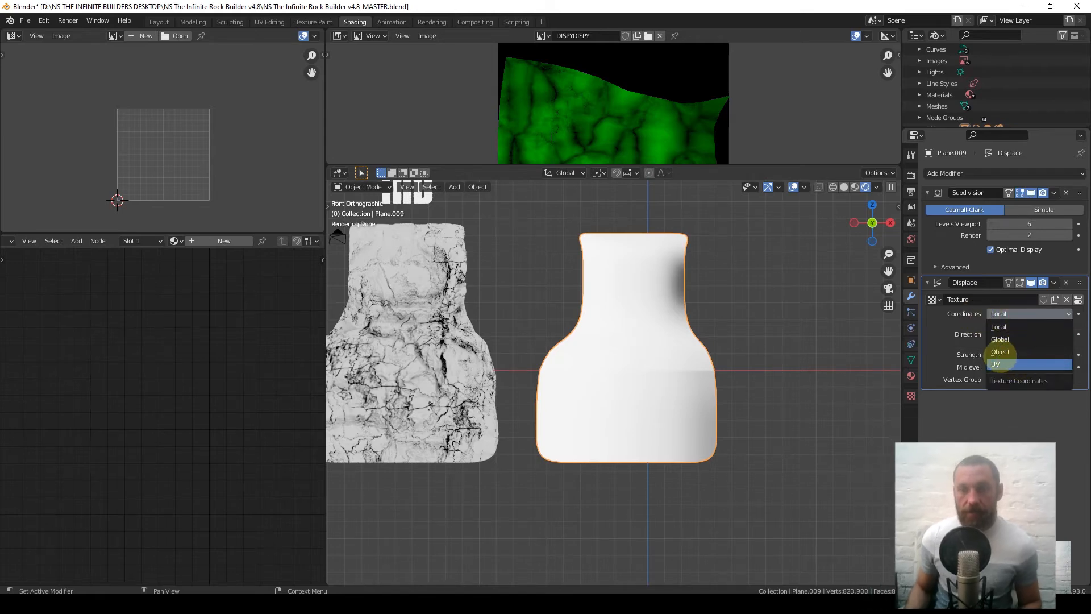
click(997, 364)
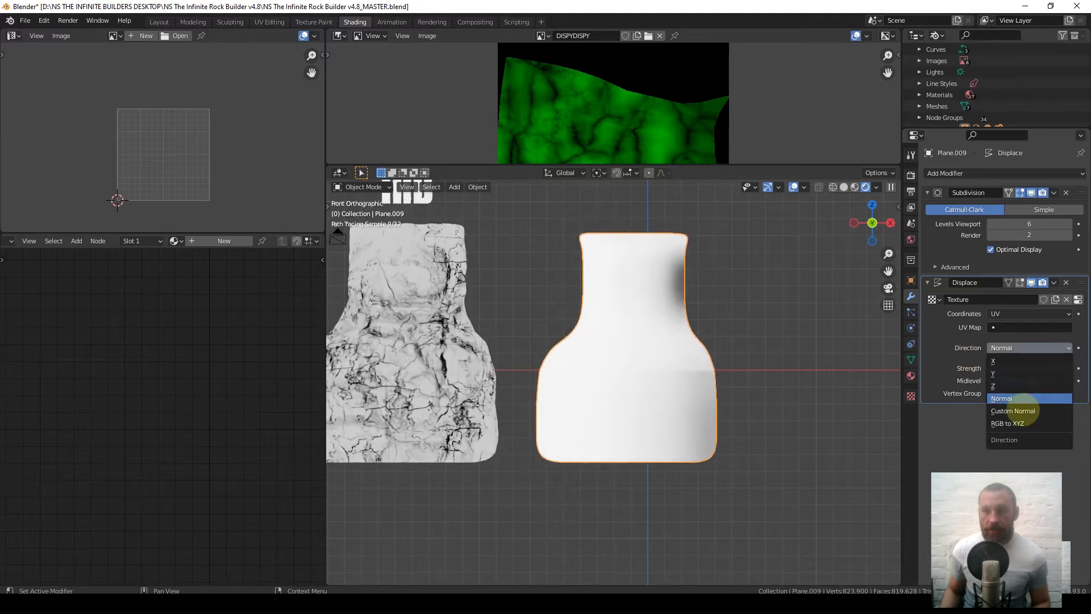
click(1007, 423)
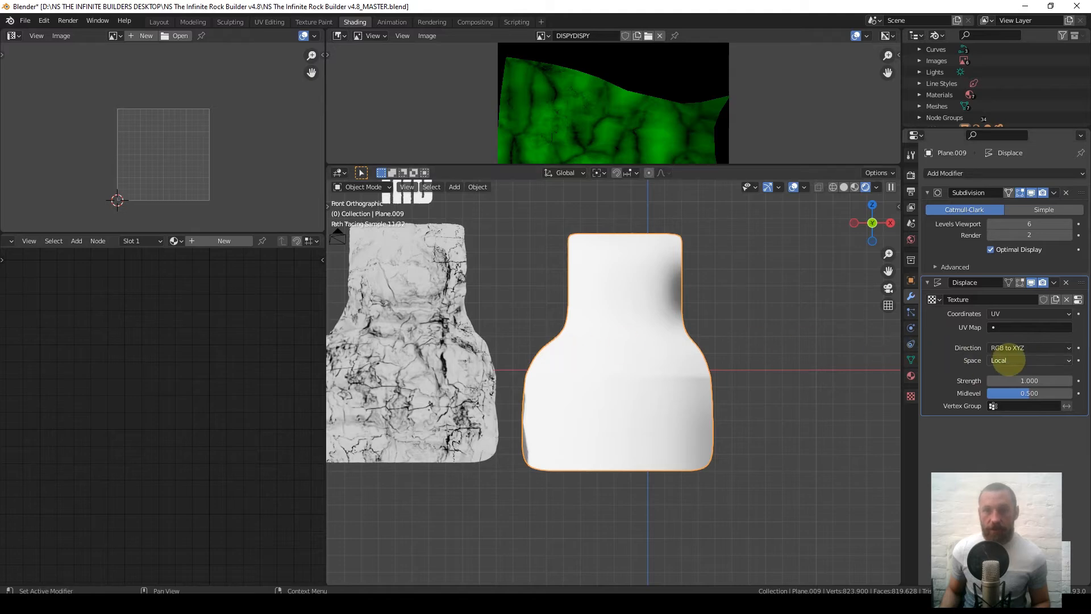
click(1009, 359)
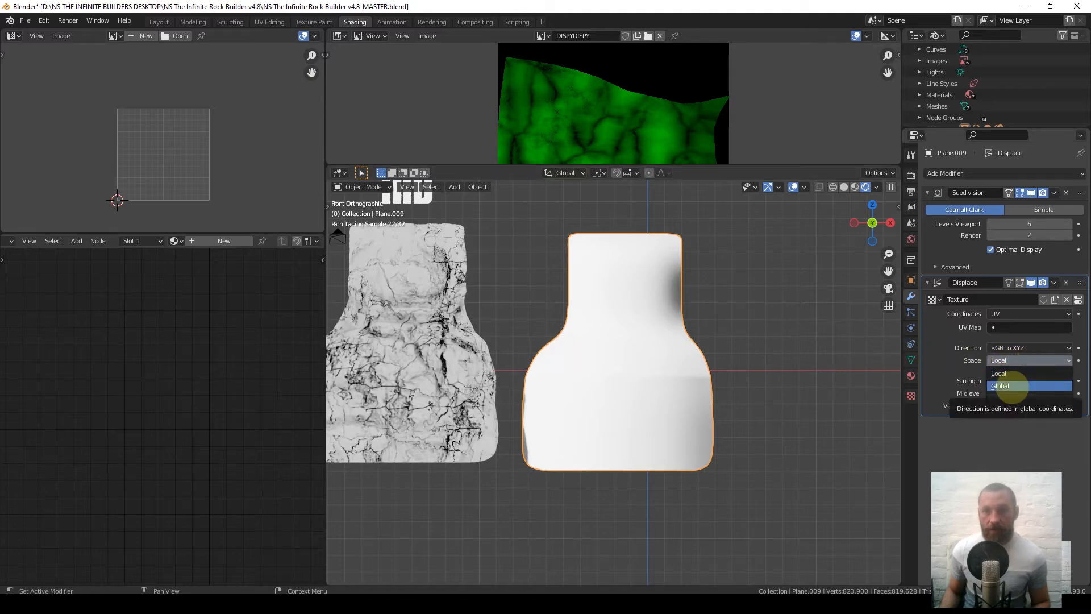
click(1000, 385)
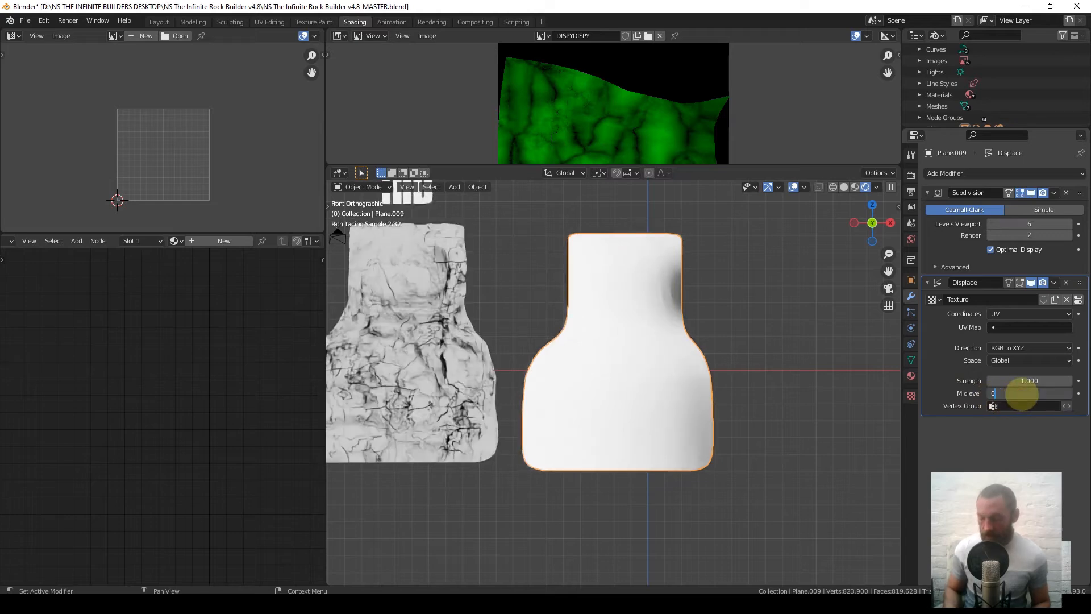
text(0)
key(Return)
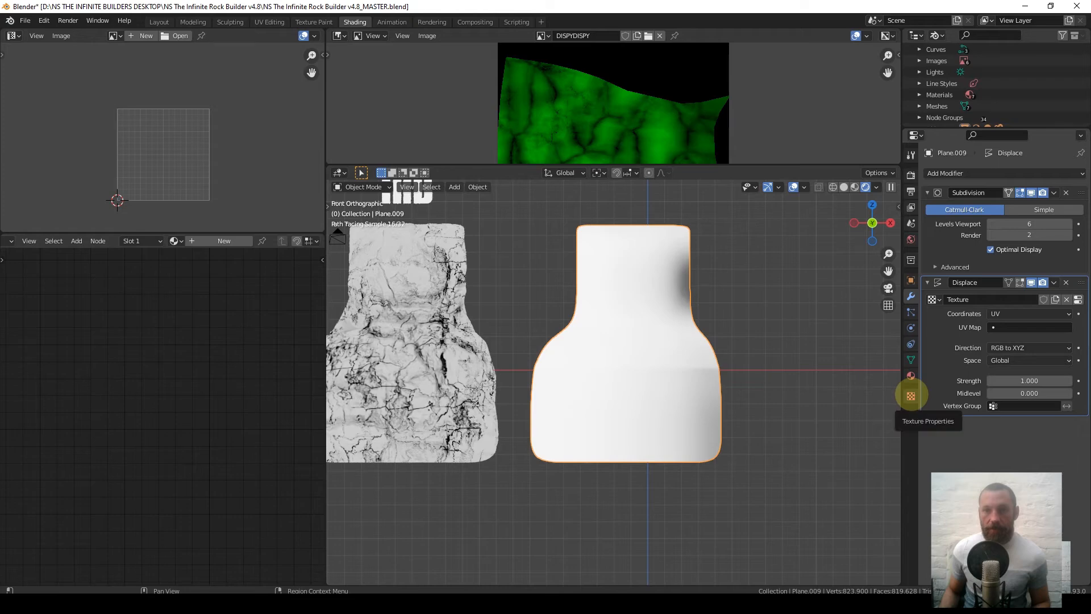
Load DISPYDISPY.exr from the Latest Infinite Builders rock builder folder as the displacement texture's image.
click(911, 396)
click(1022, 369)
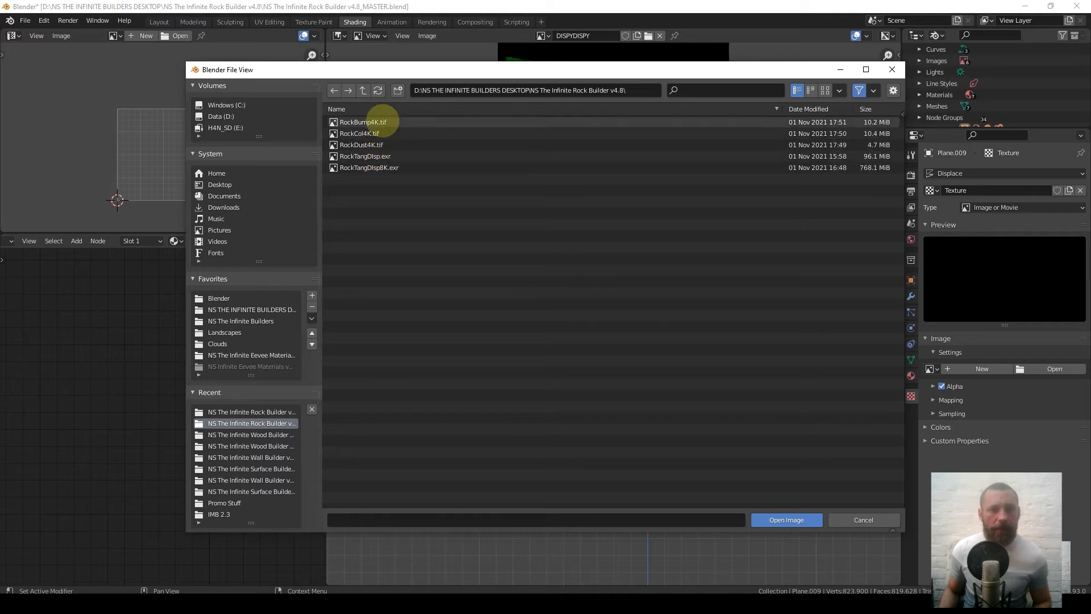
click(274, 411)
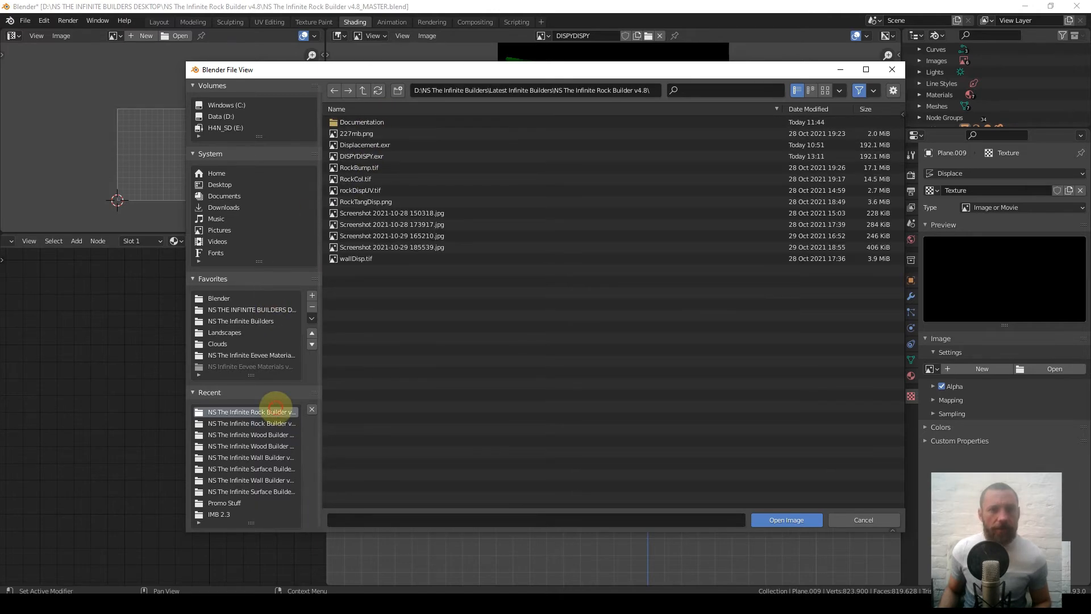
double_click(369, 156)
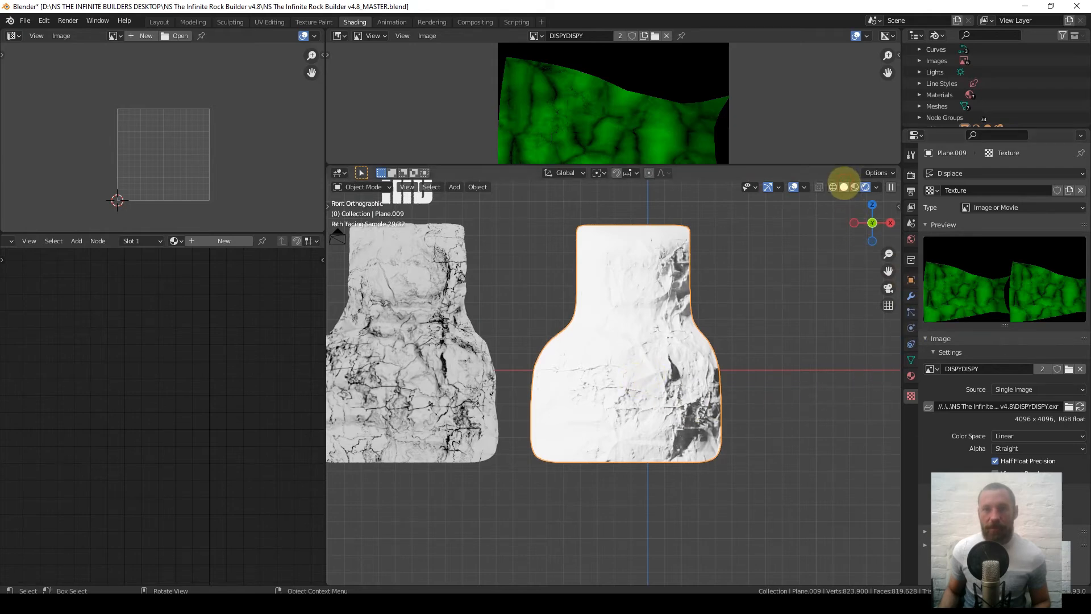
Show the viewport in solid shading and inspect the displaced duplicate from an angle up close.
click(844, 187)
middle_drag(638, 373, 677, 392)
scroll(676, 392, up, 4)
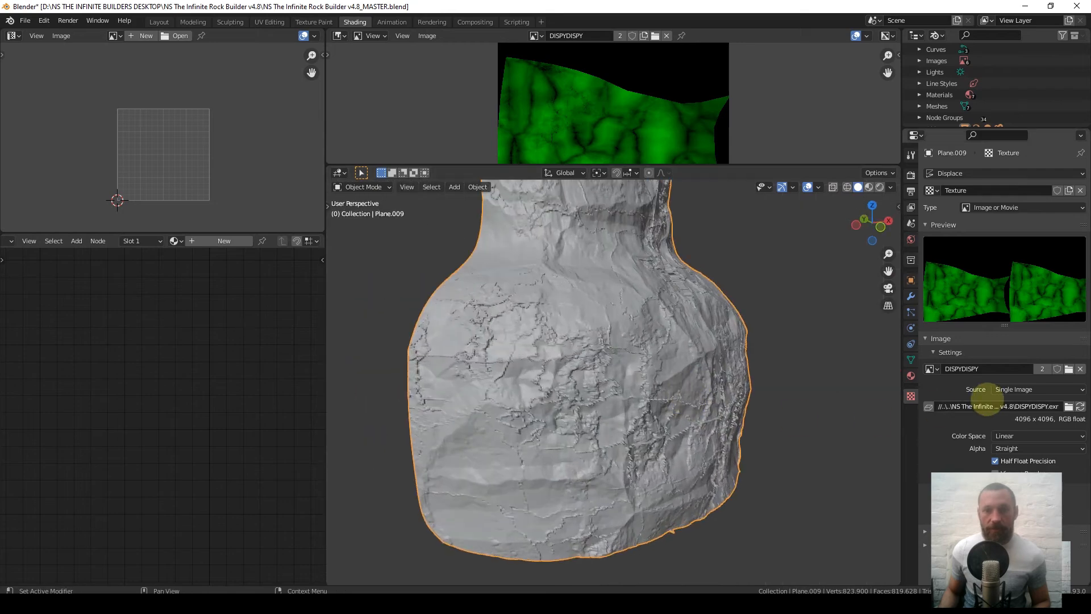
Try Displace strengths of -2 and 4 on the duplicate and inspect the rock surface.
click(911, 296)
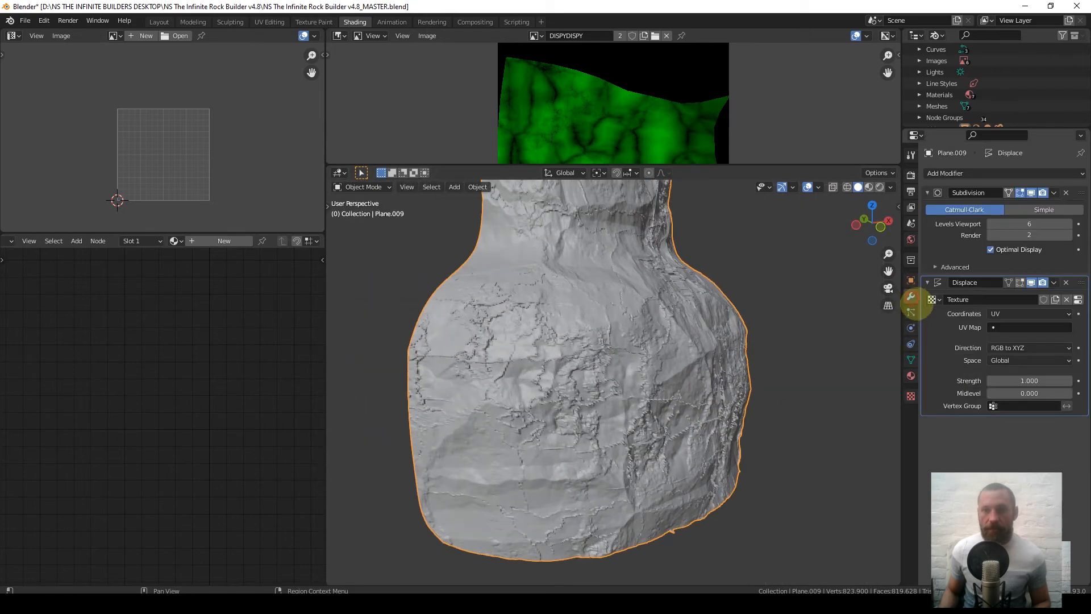
click(1018, 380)
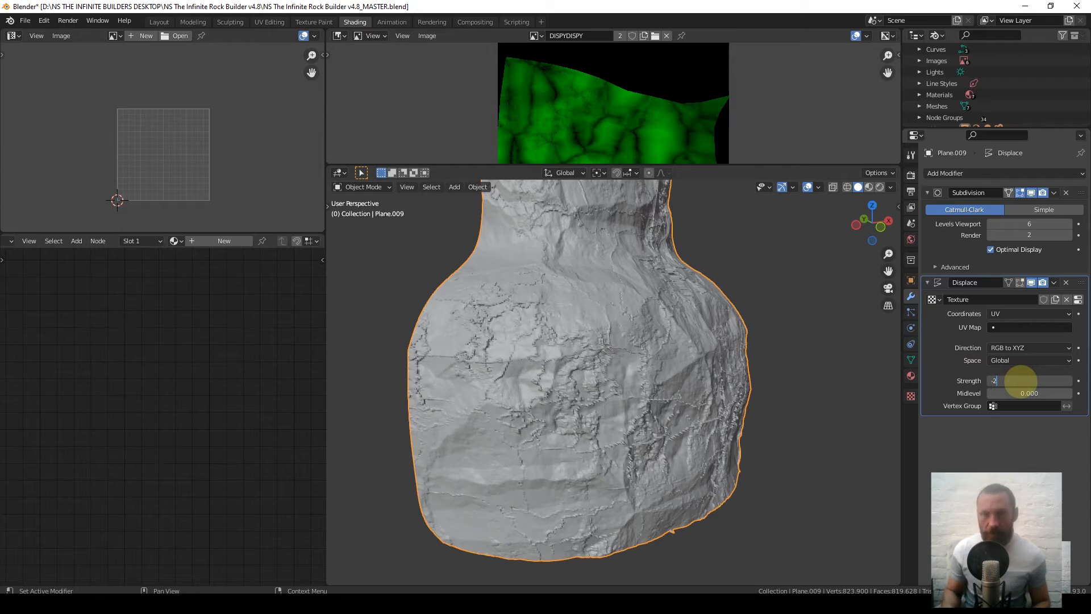
text(-2)
key(Return)
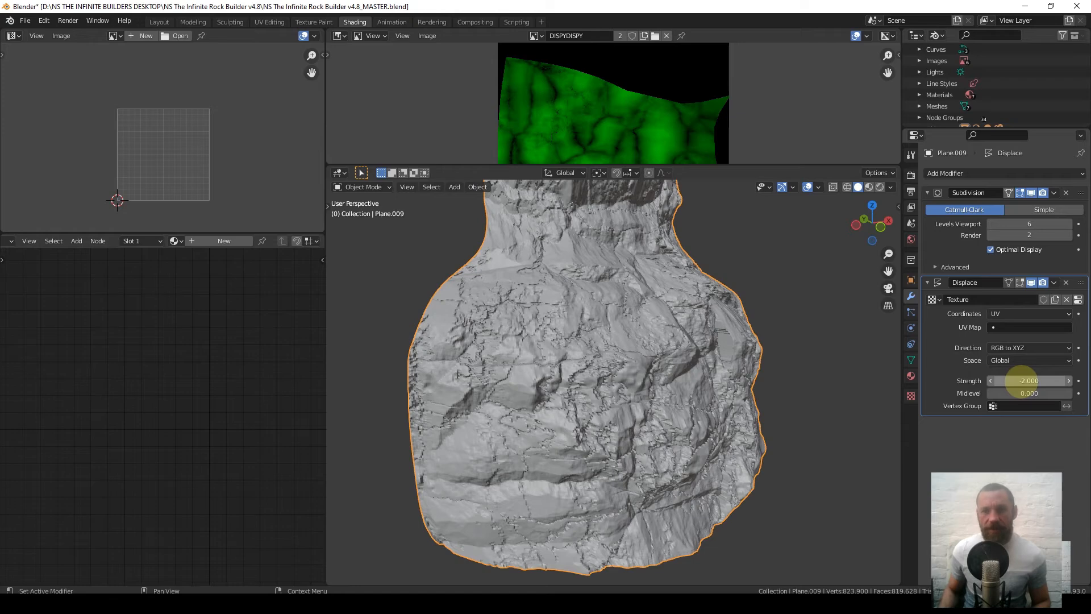
click(1020, 380)
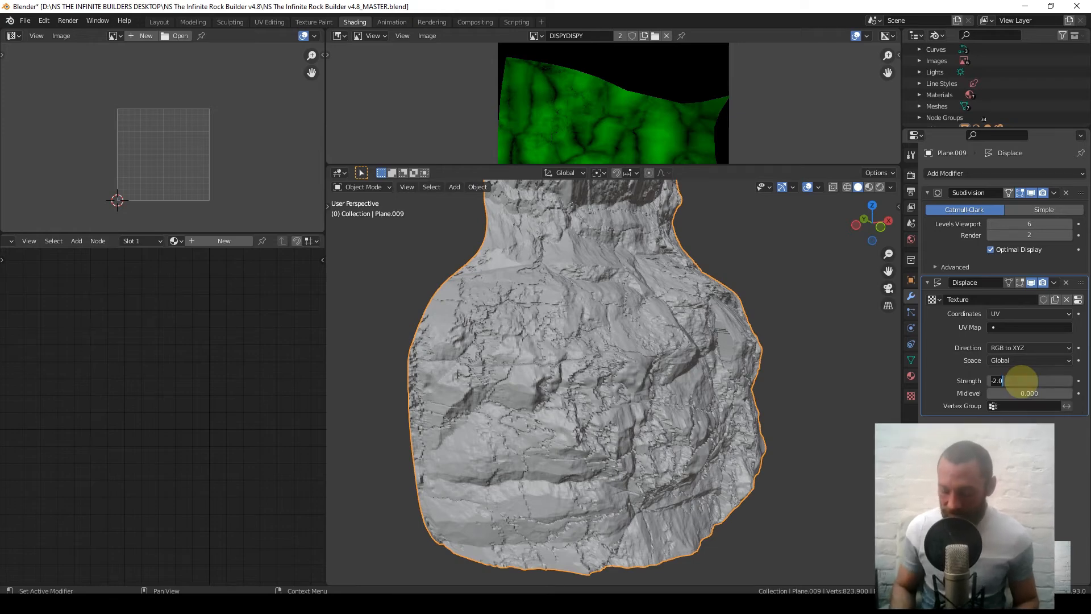
key(Return)
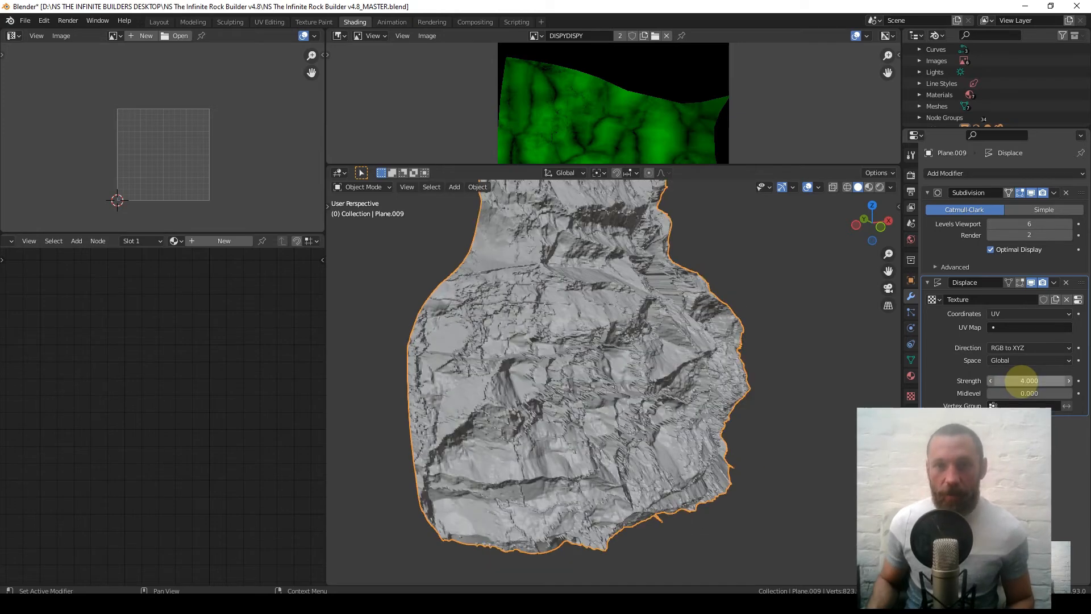
mouse_move(487, 348)
middle_down()
mouse_move(708, 311)
mouse_move(462, 323)
mouse_move(494, 329)
middle_up()
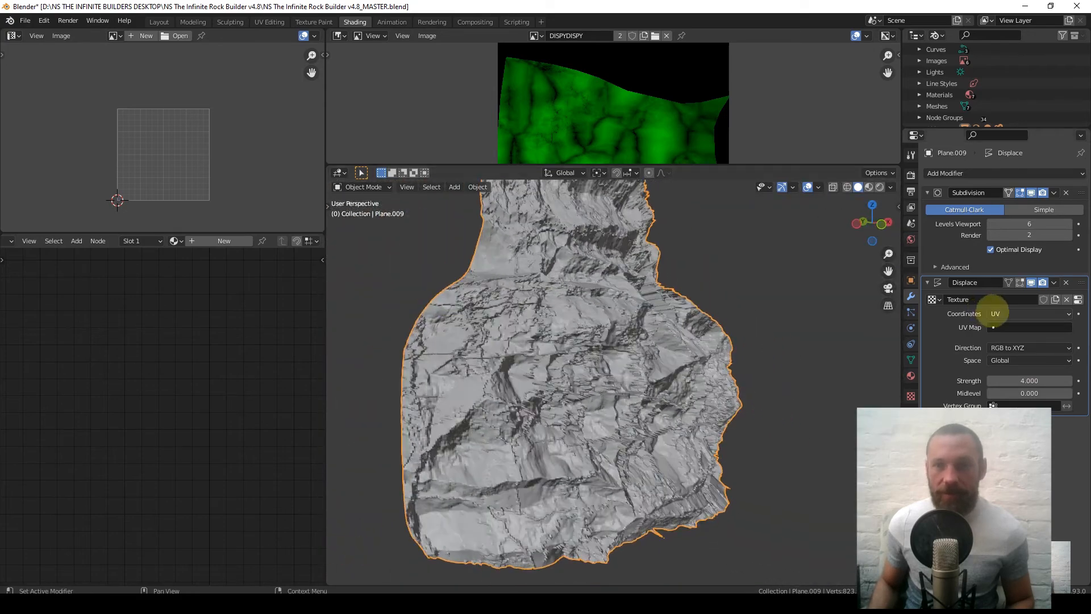
Try a Displace strength of -4 on the duplicate rock.
click(1015, 379)
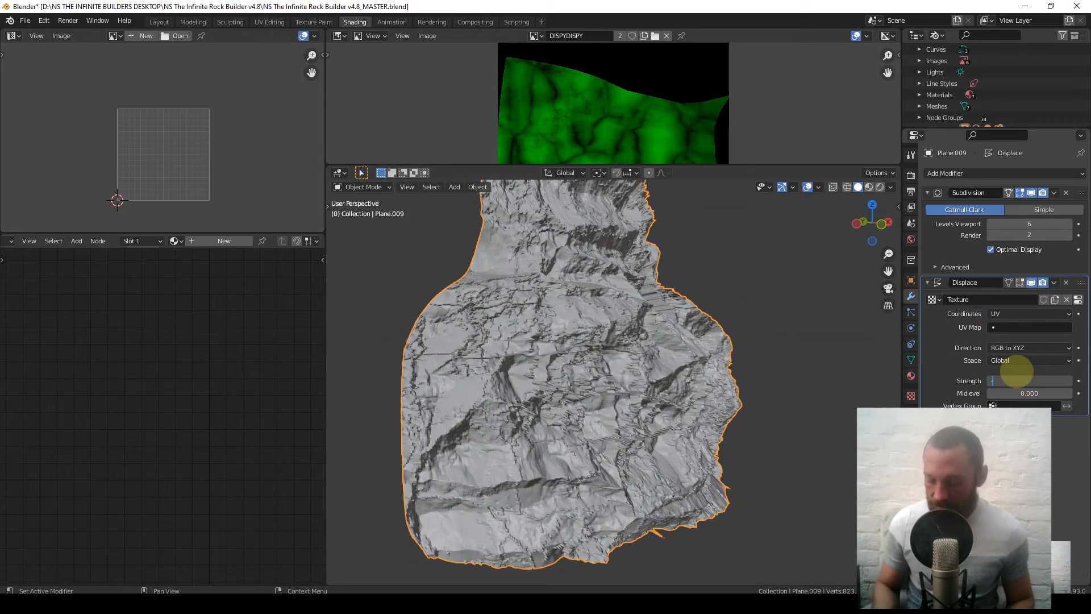
text(-4)
key(Return)
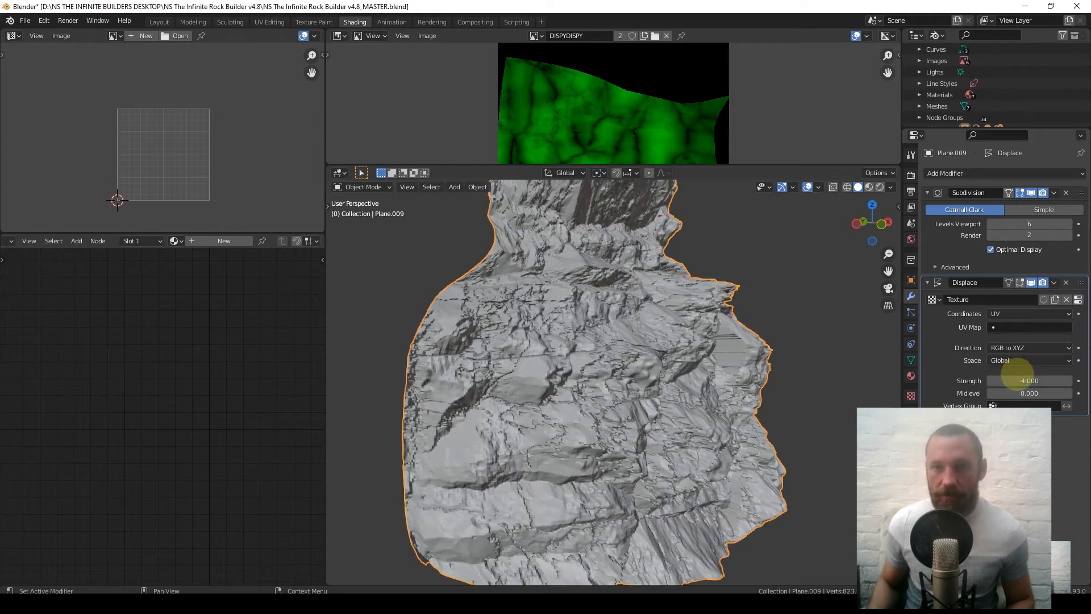
Set the duplicate's Displace strength to -2.5 and inspect its surface beside the original rock.
text(-2.5)
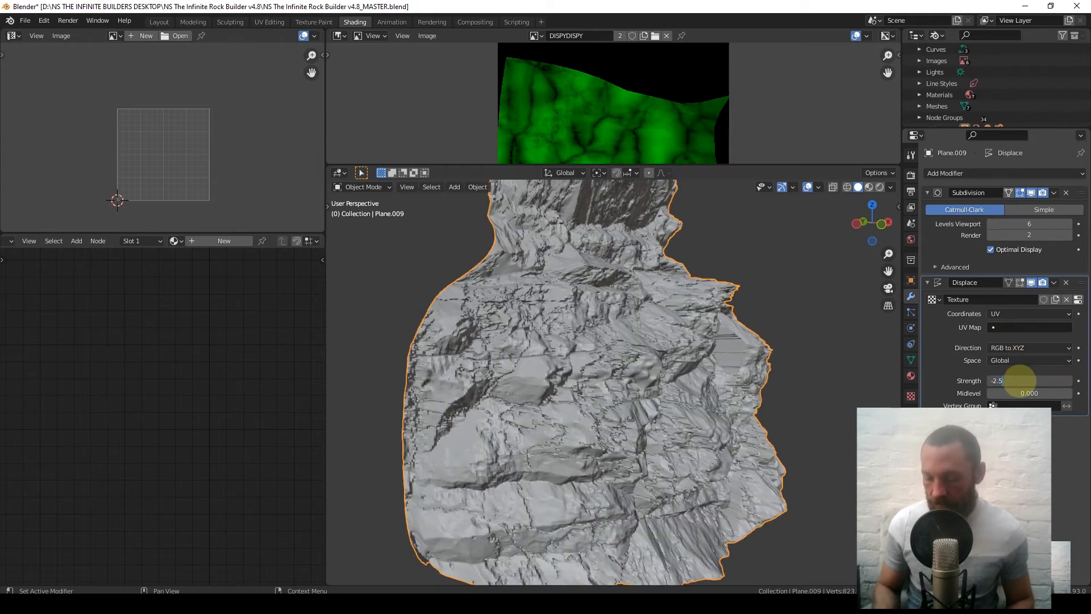
key(Return)
middle_drag(592, 358, 547, 382)
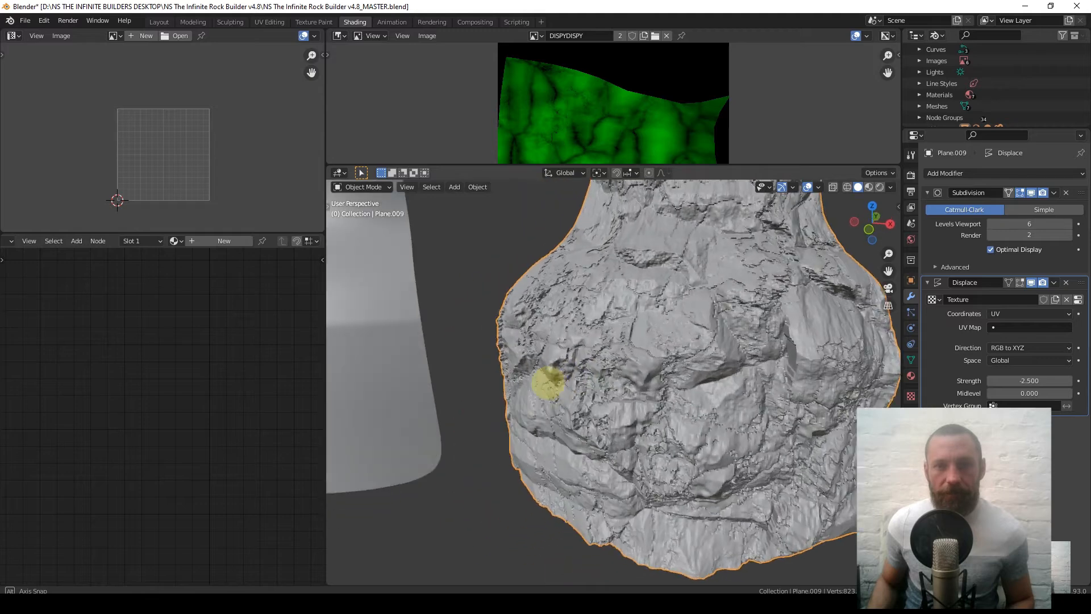
scroll(568, 373, down, 2)
scroll(613, 365, down, 3)
middle_drag(601, 360, 638, 329)
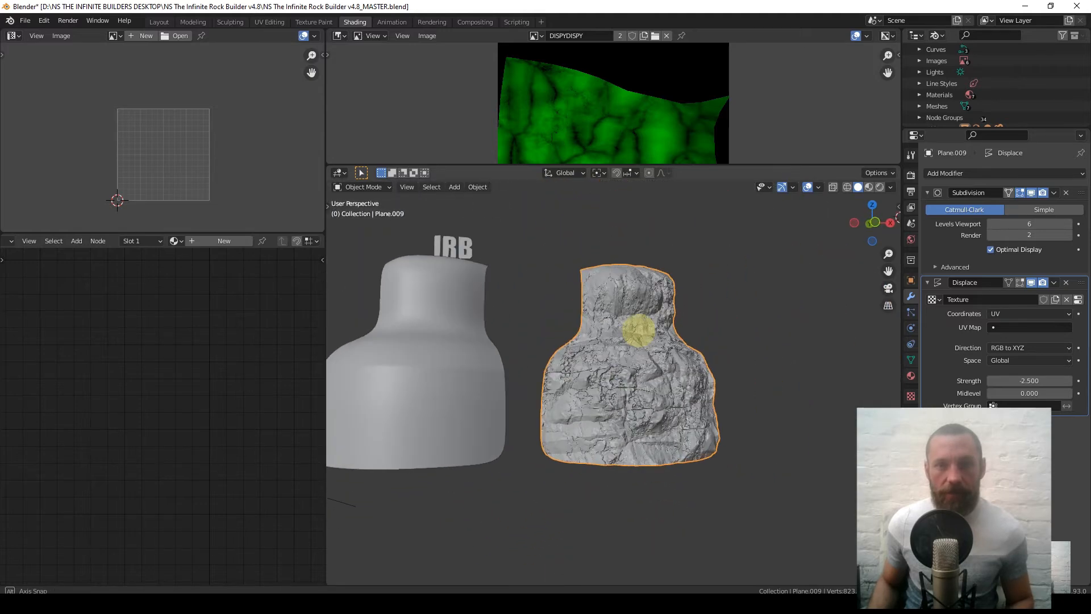
shift+middle_drag(604, 363, 660, 392)
Show the viewport in rendered shading and connect the original rock's RECONNECT HERE reroute to the output to restore its full material.
click(879, 187)
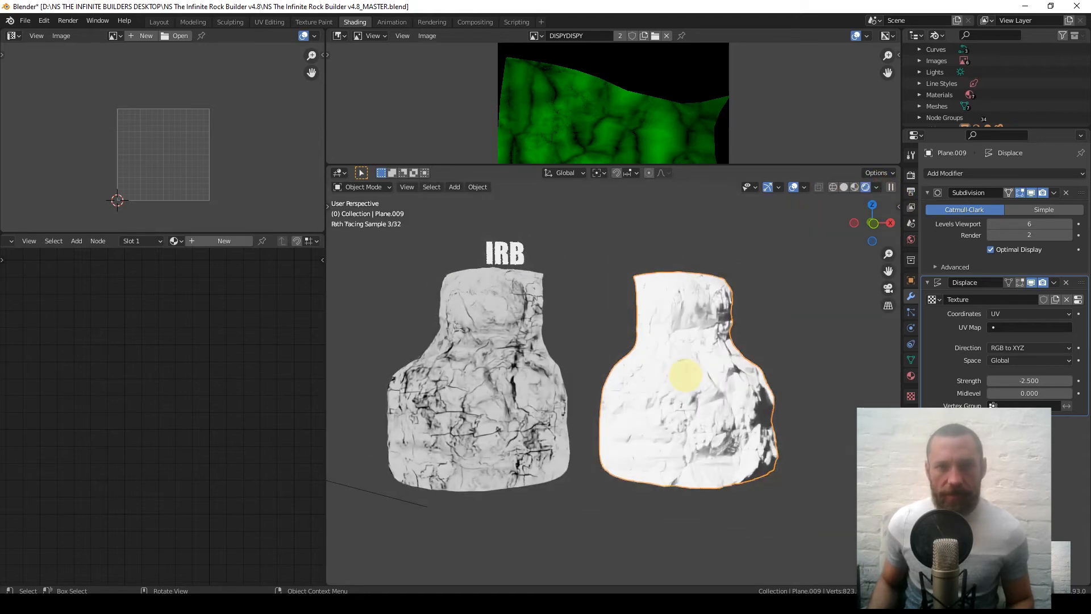
click(513, 314)
scroll(151, 450, down, 6)
middle_drag(147, 448, 126, 471)
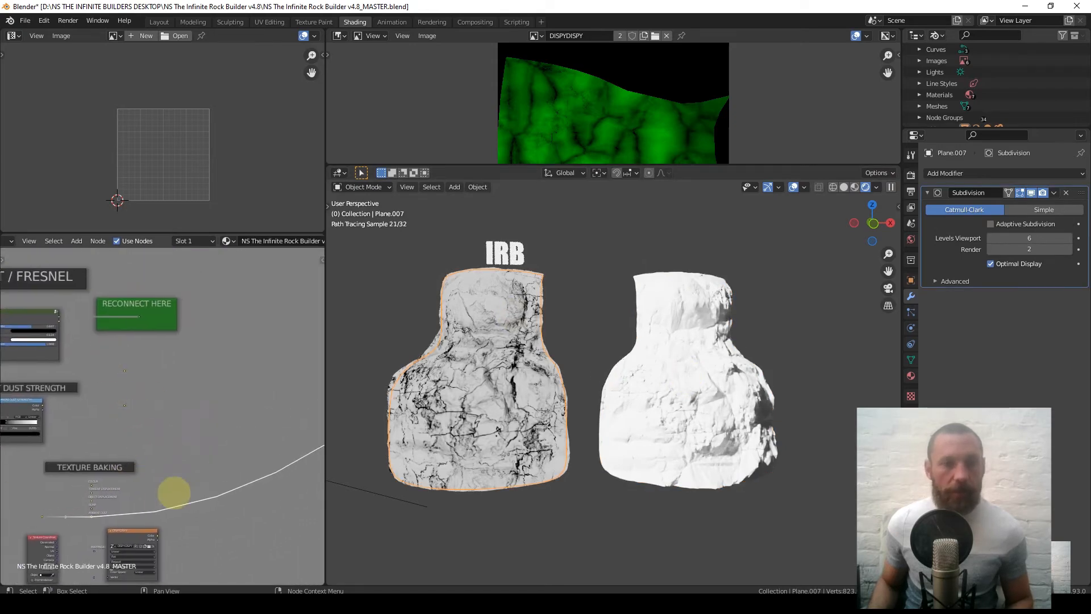
scroll(159, 375, up, 4)
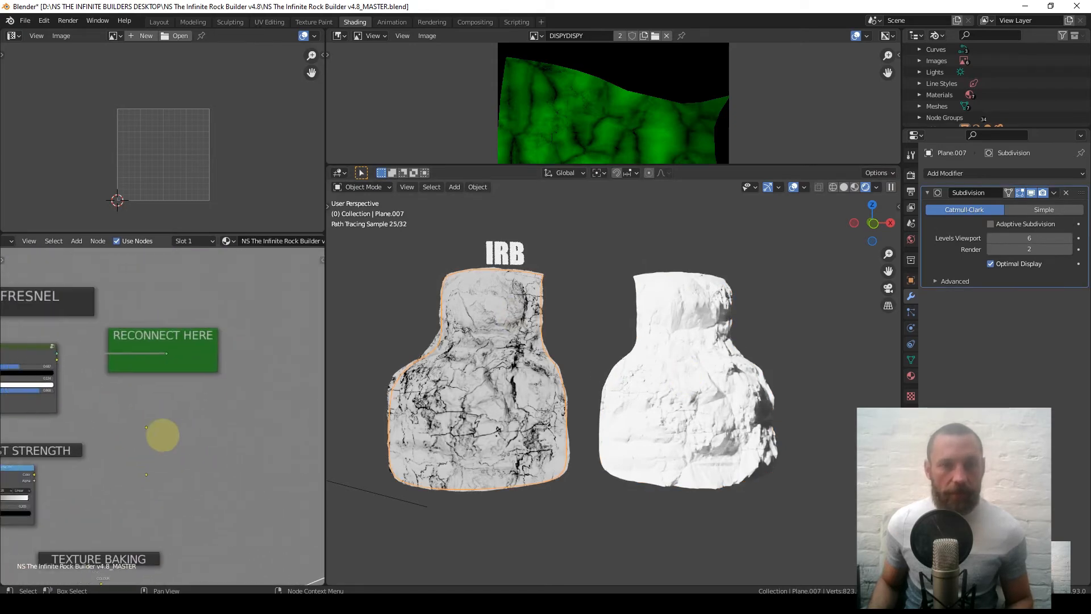
ctrl+shift+click(179, 361)
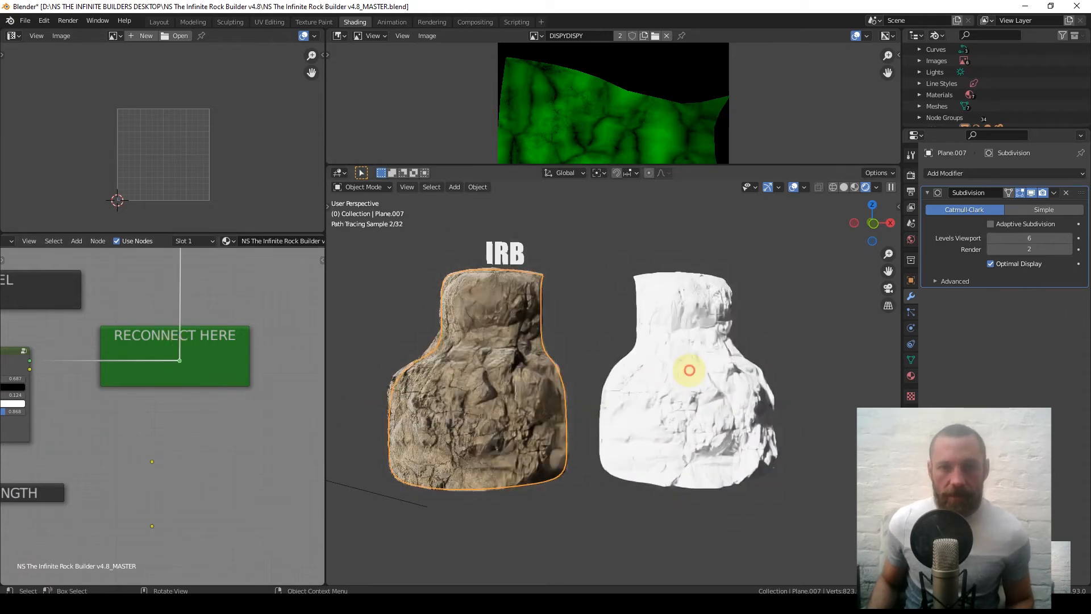
Create a new material on the displaced duplicate rock.
click(689, 370)
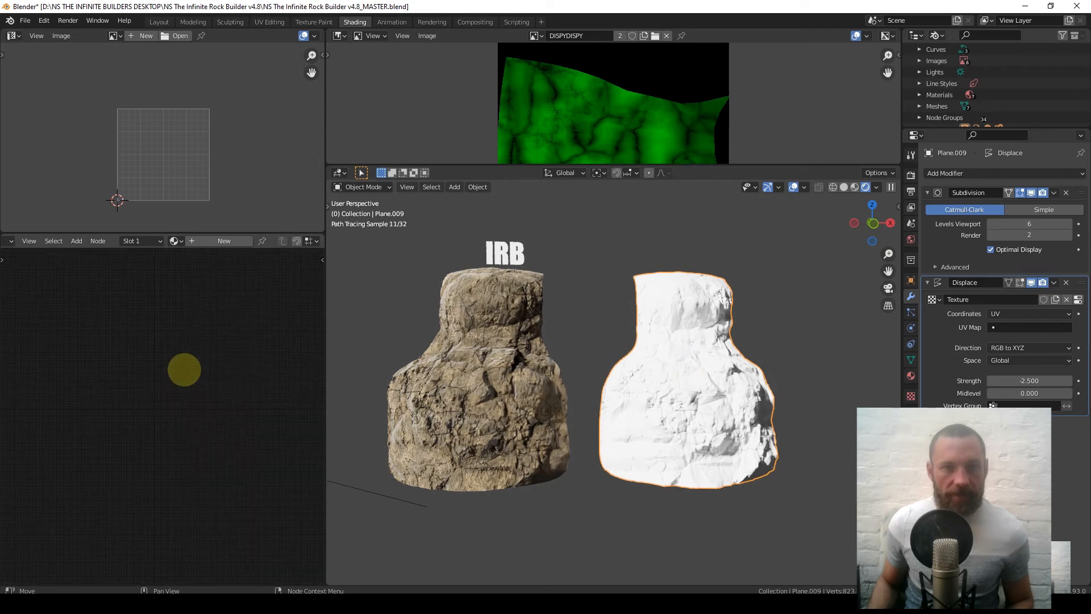
click(232, 241)
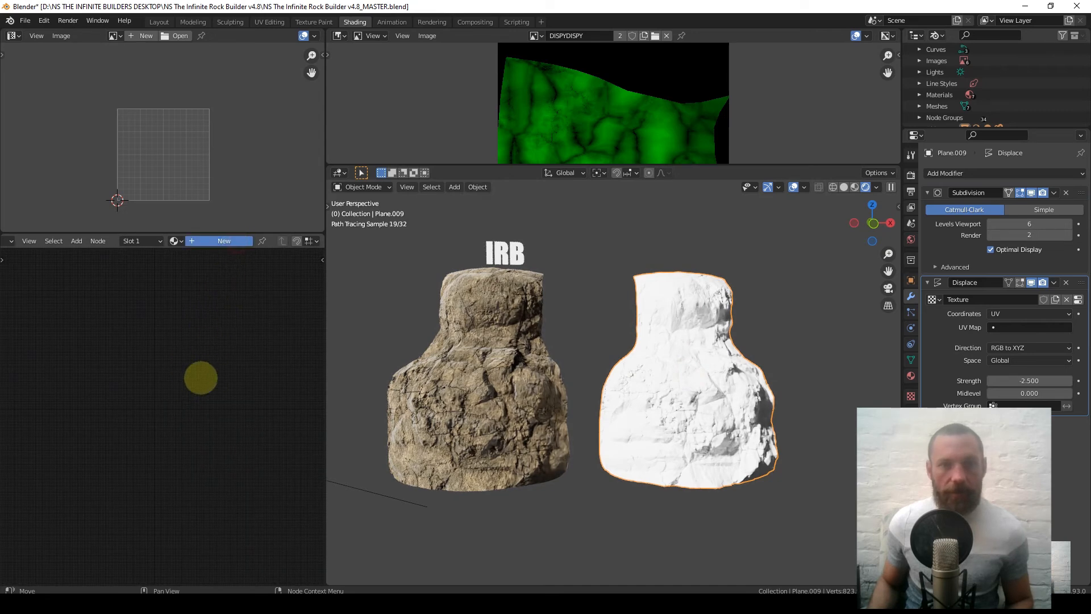
scroll(80, 442, up, 4)
middle_drag(124, 406, 219, 437)
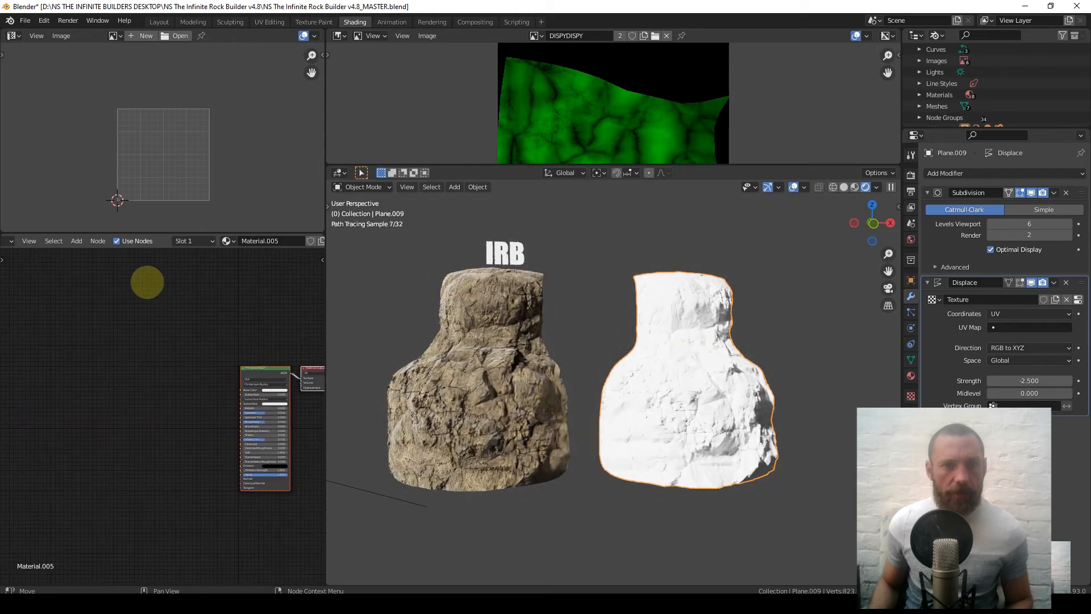
Add an Image Texture node to the new material and duplicate it directly below.
key(q)
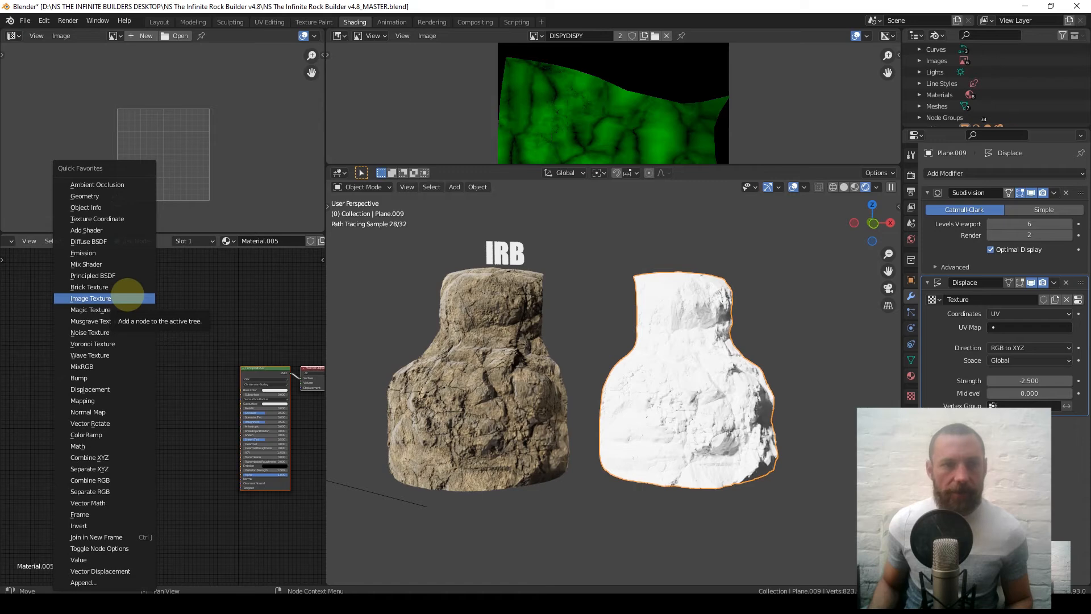
click(128, 298)
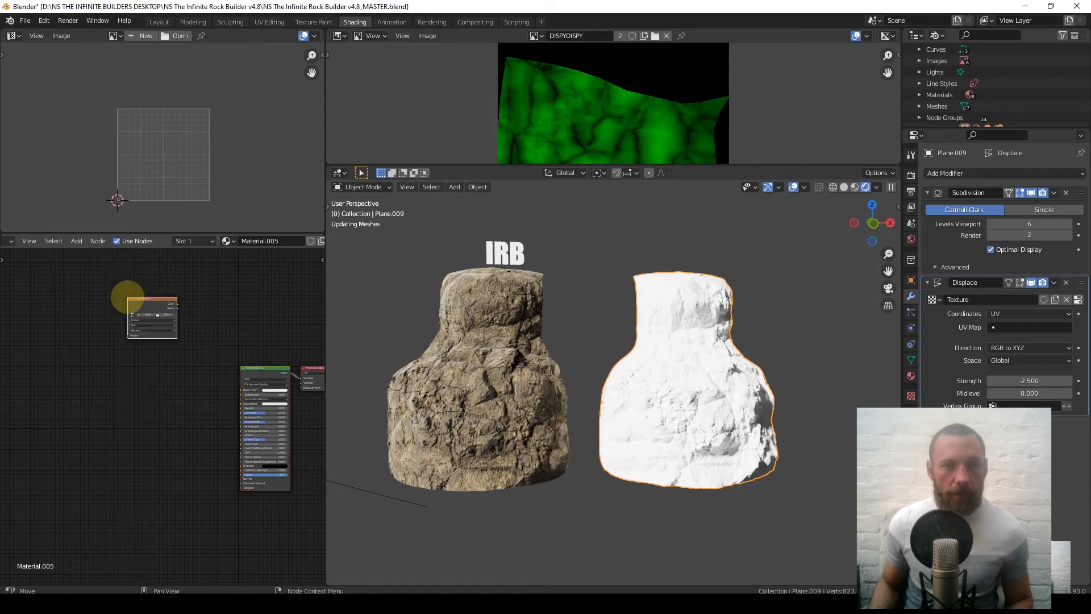
click(134, 310)
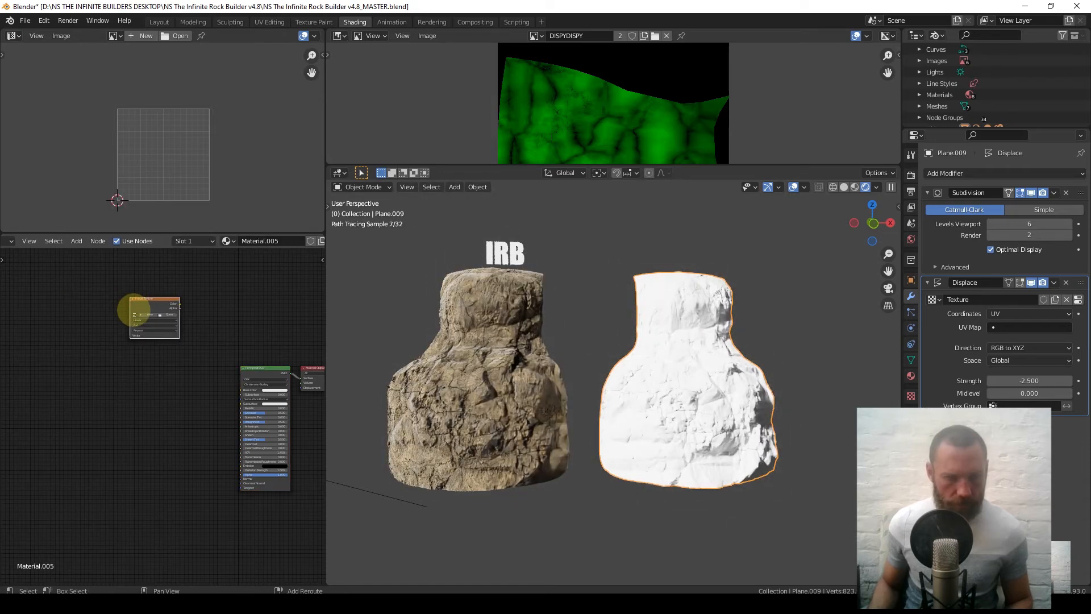
key(shift+d)
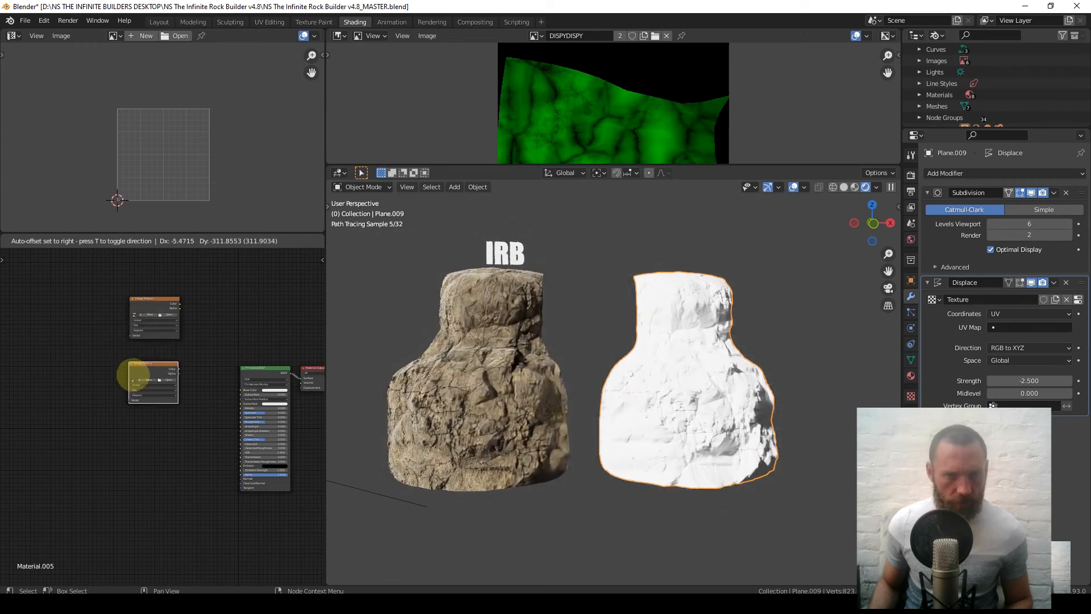
click(133, 375)
Add a Texture Coordinate node before the image textures and a MixRGB node after them.
middle_drag(114, 390, 139, 389)
key(q)
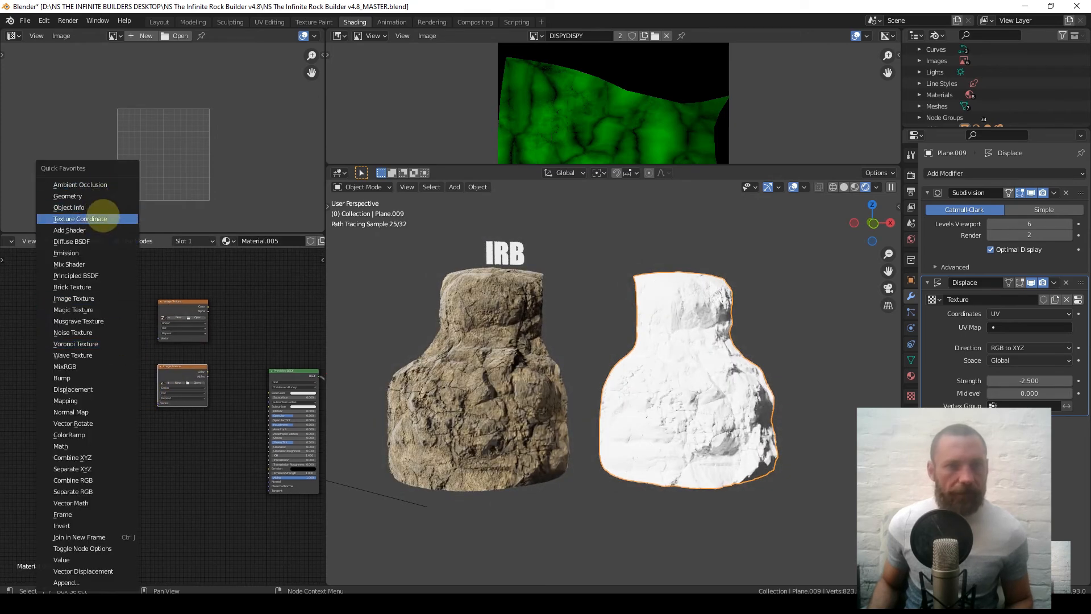
click(108, 219)
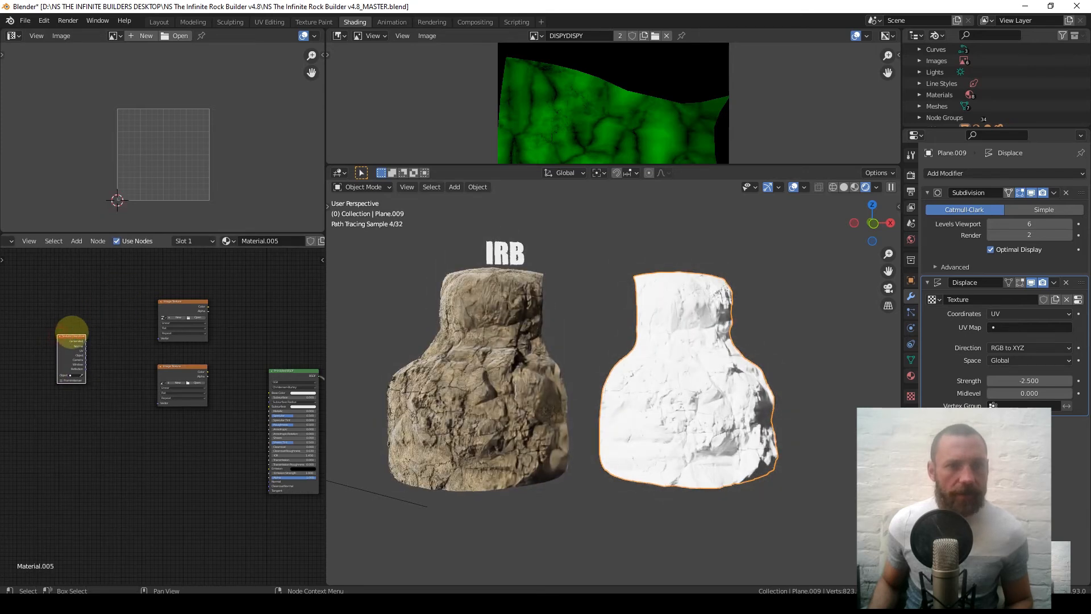
click(73, 329)
key(q)
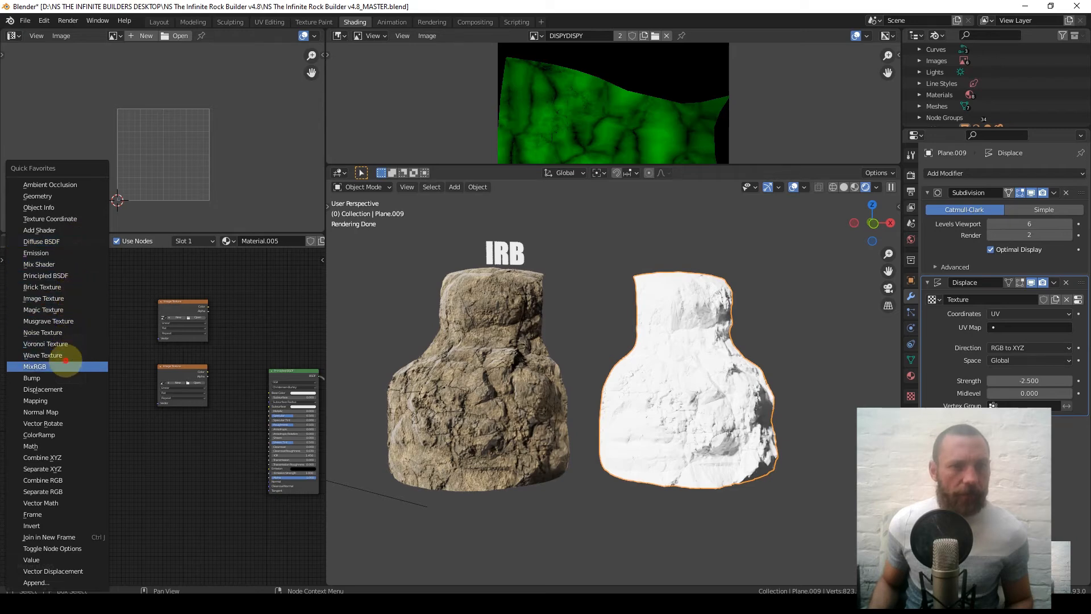
click(73, 367)
click(230, 267)
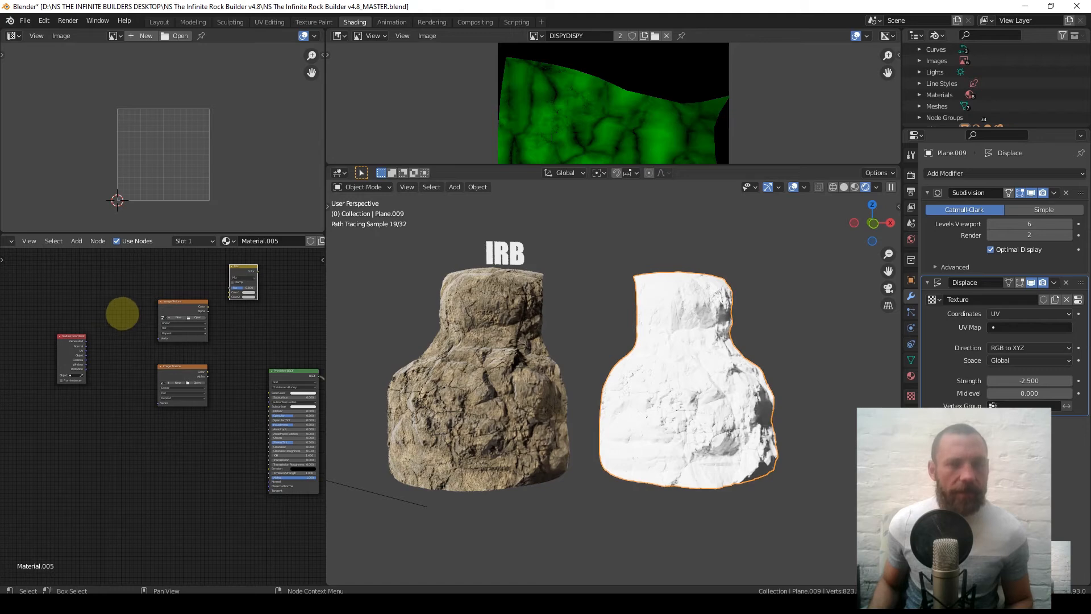
Add a ColorRamp node below the image textures and an Ambient Occlusion node above the Texture Coordinate node.
key(q)
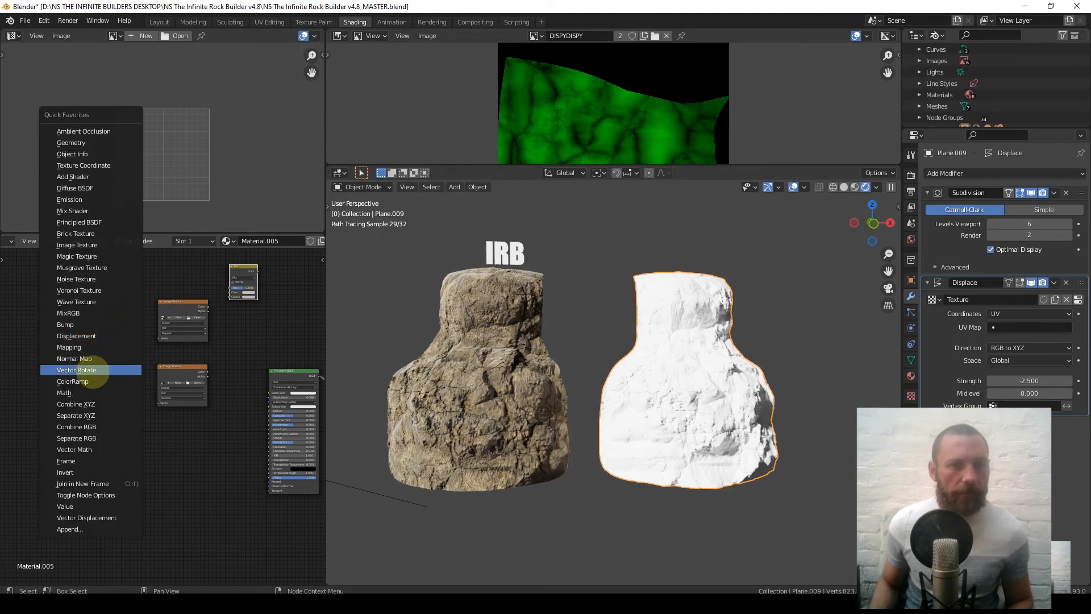
click(91, 381)
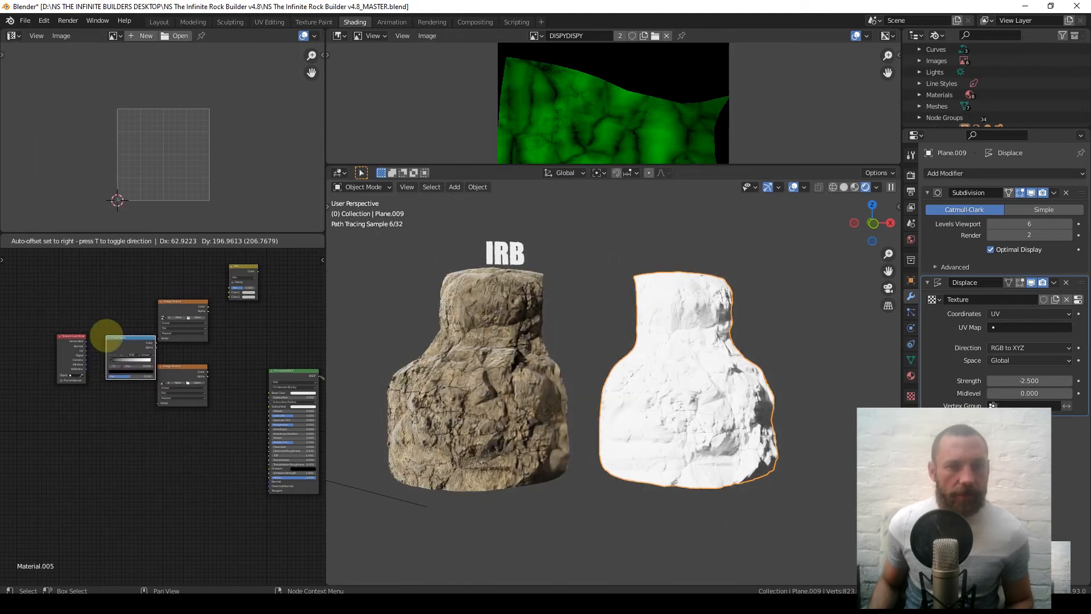
click(159, 427)
key(q)
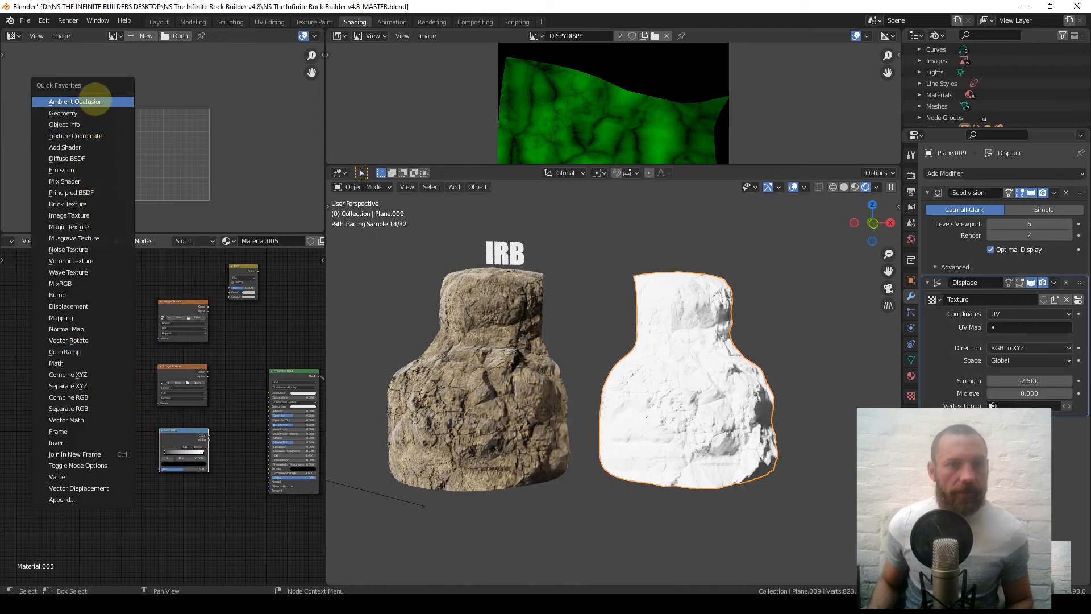
click(93, 101)
click(113, 278)
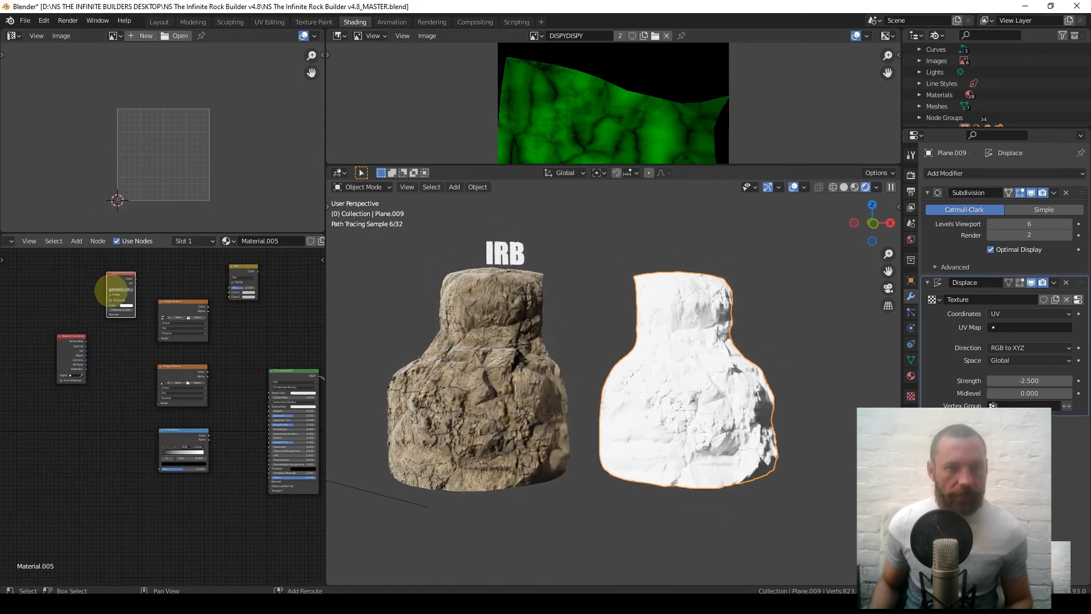
key(shift+a)
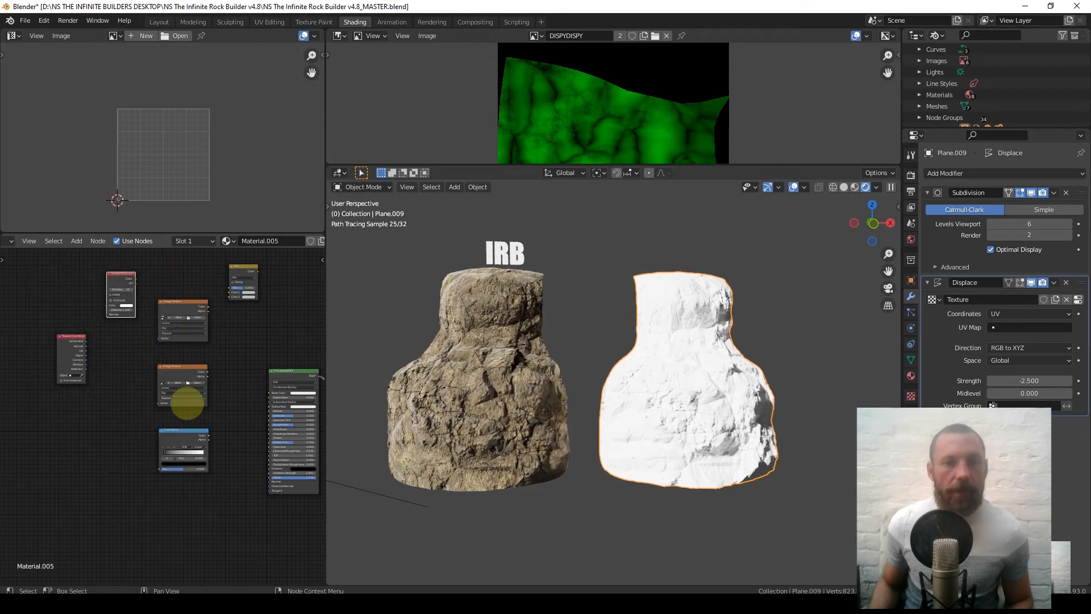
Connect the Texture Coordinate UV output to the Vector inputs of both Image Texture nodes.
scroll(202, 353, up, 3)
scroll(151, 394, up, 2)
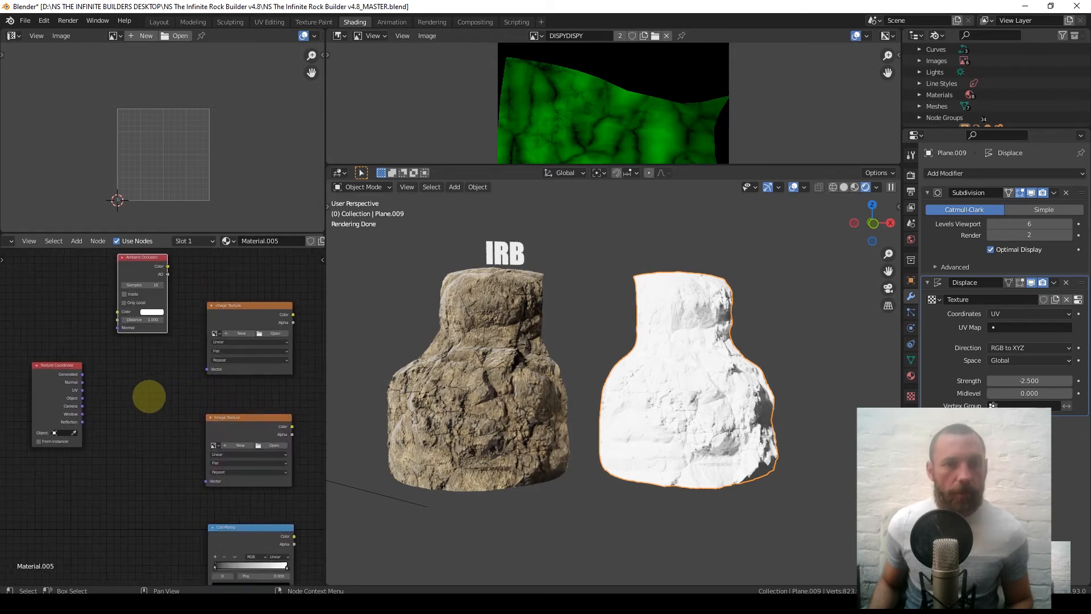
drag(69, 385, 215, 360)
drag(69, 386, 213, 492)
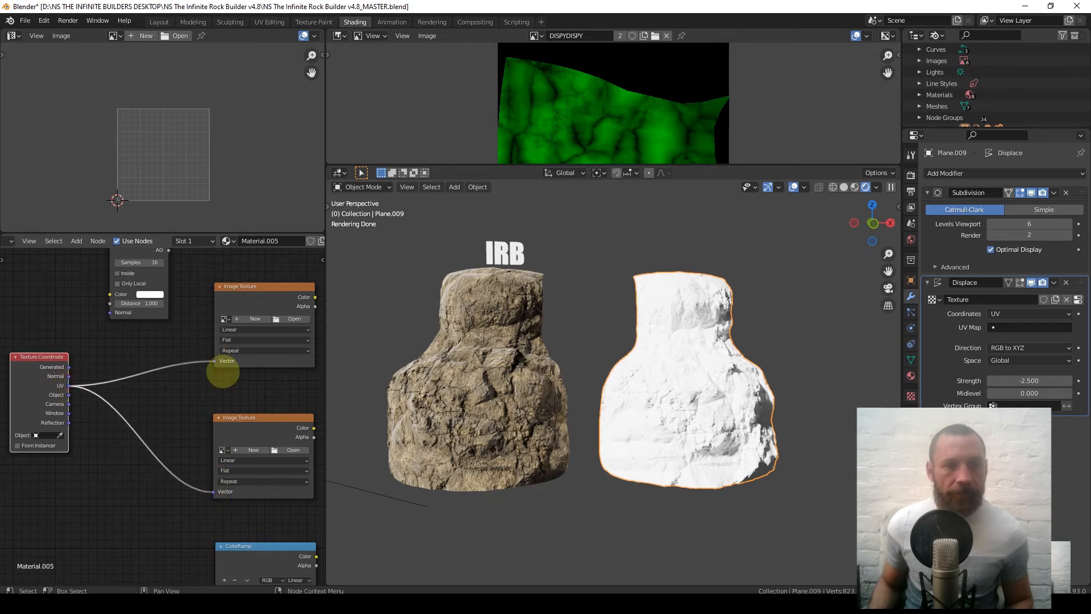
Assign RockCol4K to the upper Image Texture node and RockBump4K to the lower one.
scroll(175, 385, up, 2)
click(172, 330)
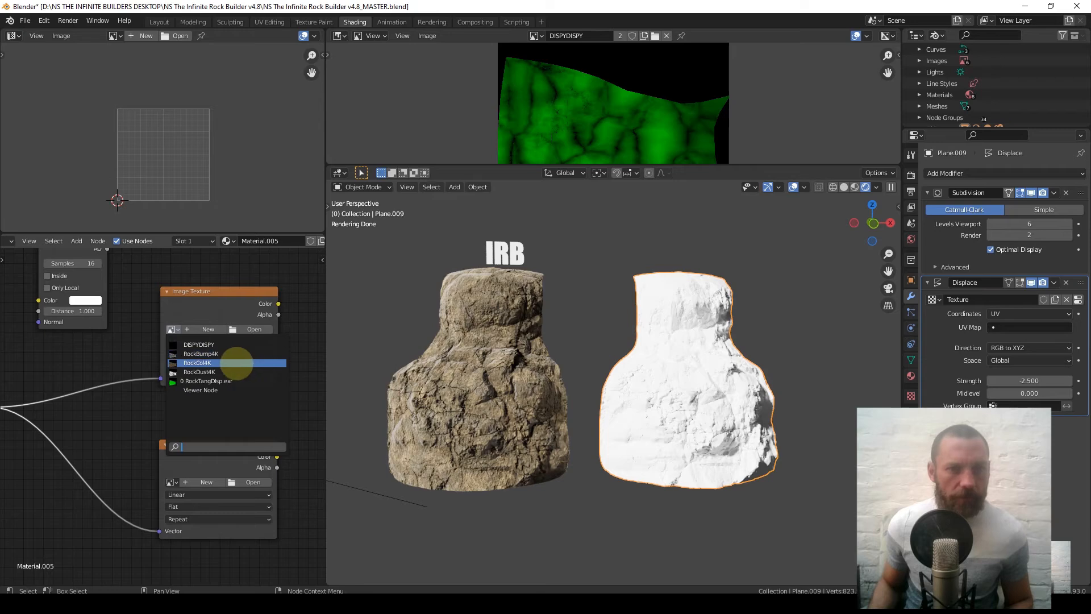
click(235, 362)
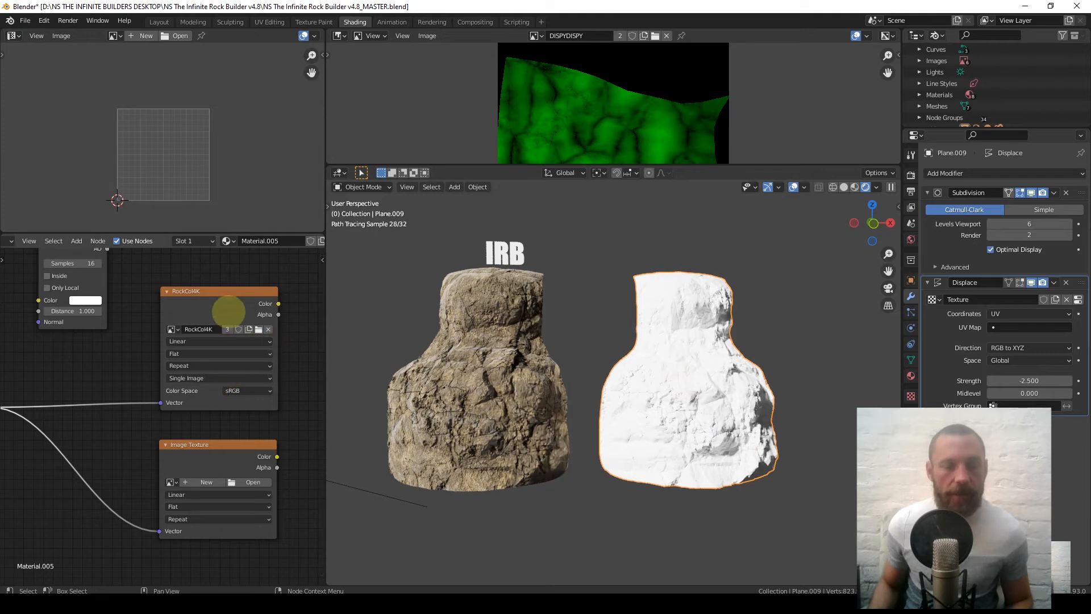
middle_drag(206, 382, 182, 349)
click(157, 445)
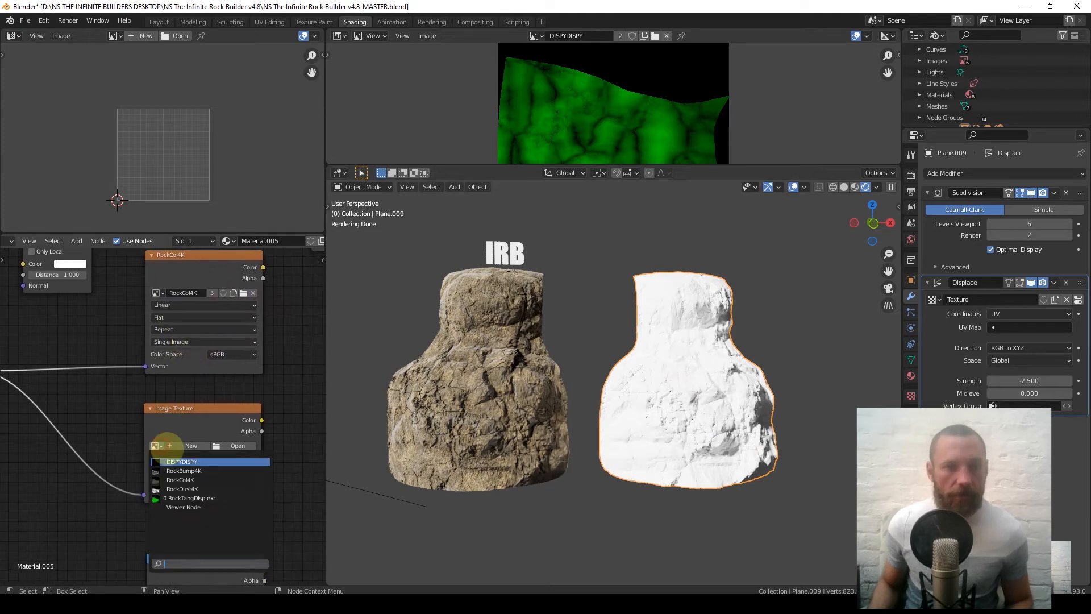
click(224, 471)
Connect the RockCol4K color output to the Principled BSDF's Base Color.
scroll(214, 367, down, 2)
middle_drag(213, 368, 94, 426)
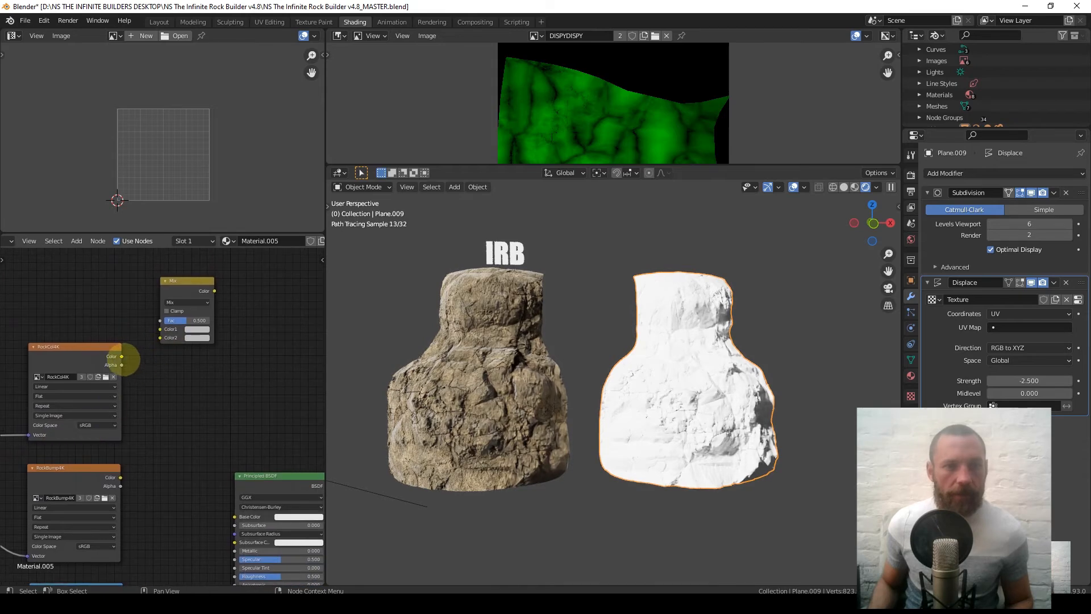
drag(121, 356, 235, 516)
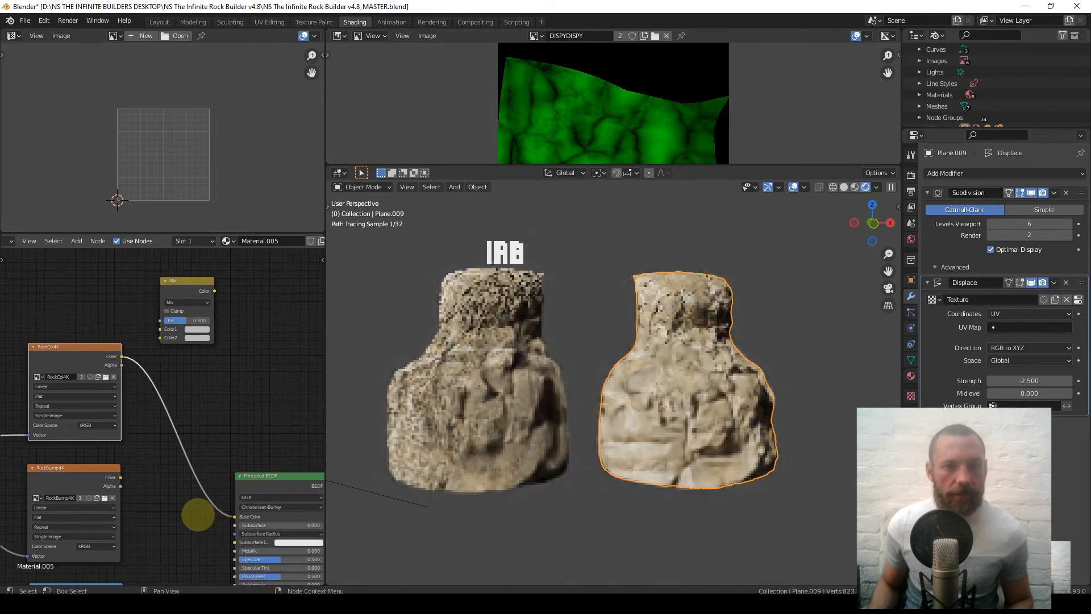
Add a Bump node before the Principled BSDF and connect the RockBump4K color output to its Height input.
middle_drag(195, 511, 194, 385)
scroll(195, 385, down, 2)
key(q)
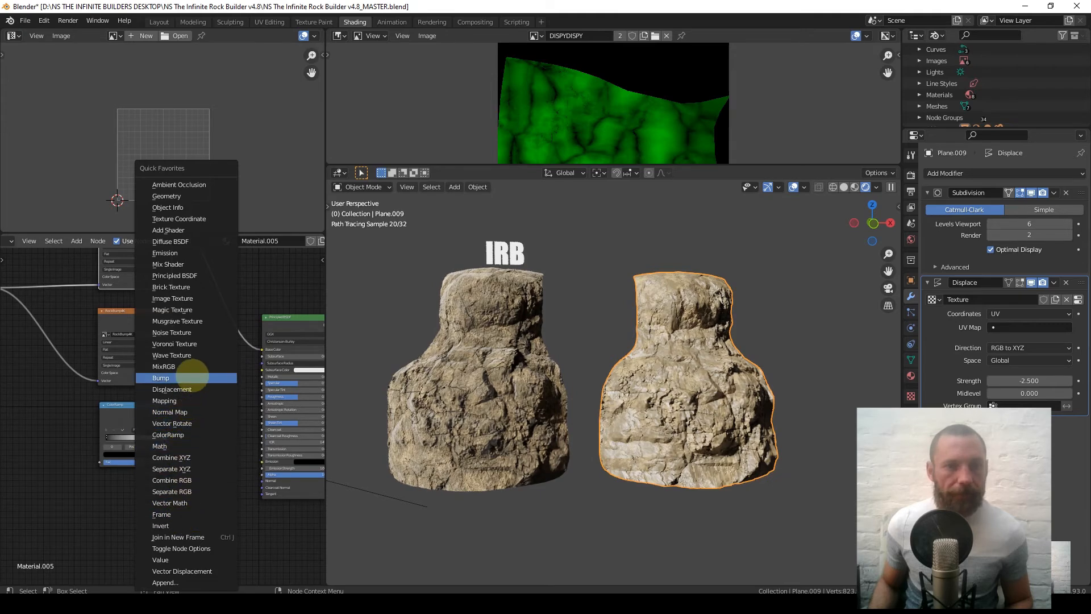
click(190, 378)
click(193, 433)
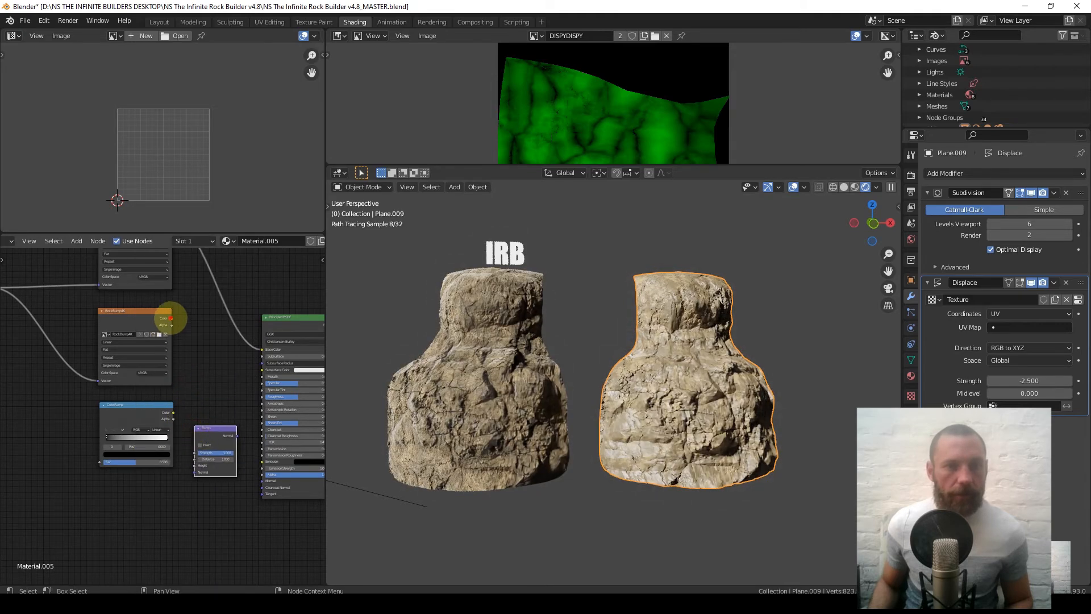
drag(170, 318, 195, 457)
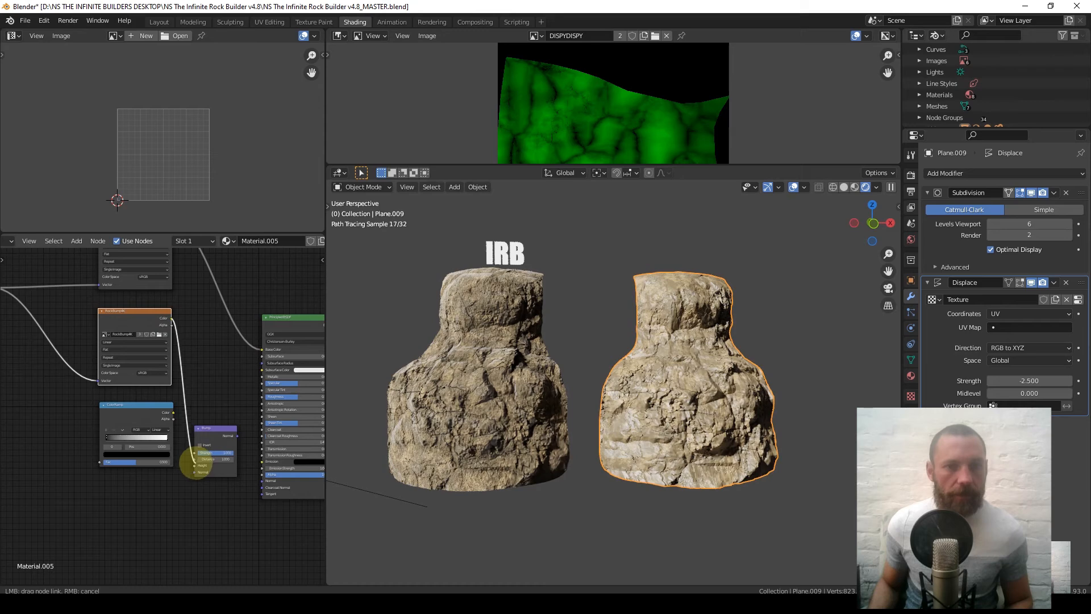
Connect the Bump node's Normal output to the Principled BSDF's Normal input.
drag(194, 464, 195, 465)
scroll(206, 480, up, 3)
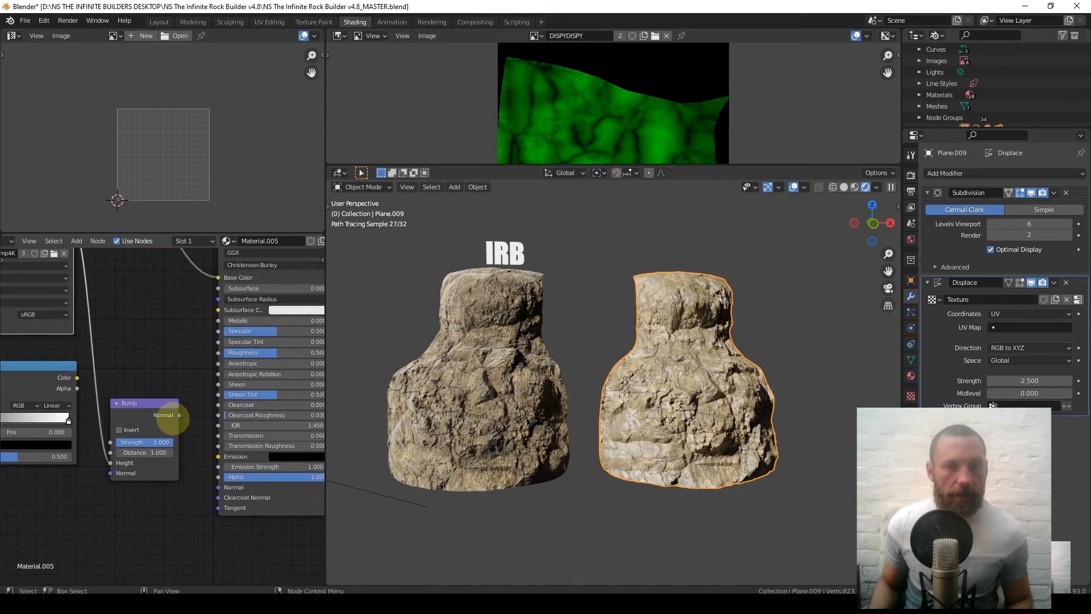
drag(178, 415, 211, 460)
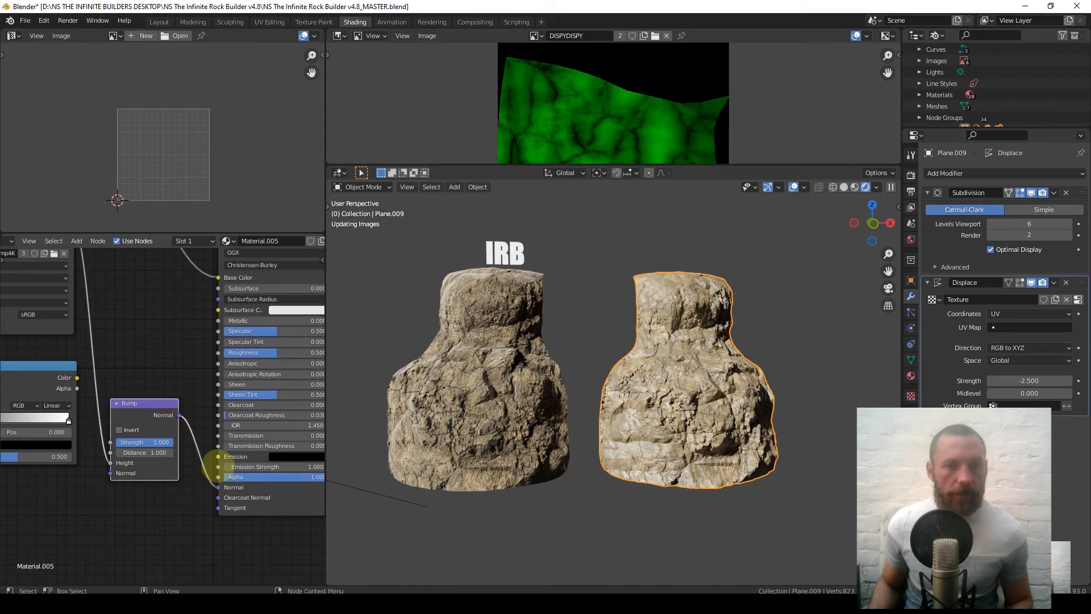
scroll(162, 413, down, 2)
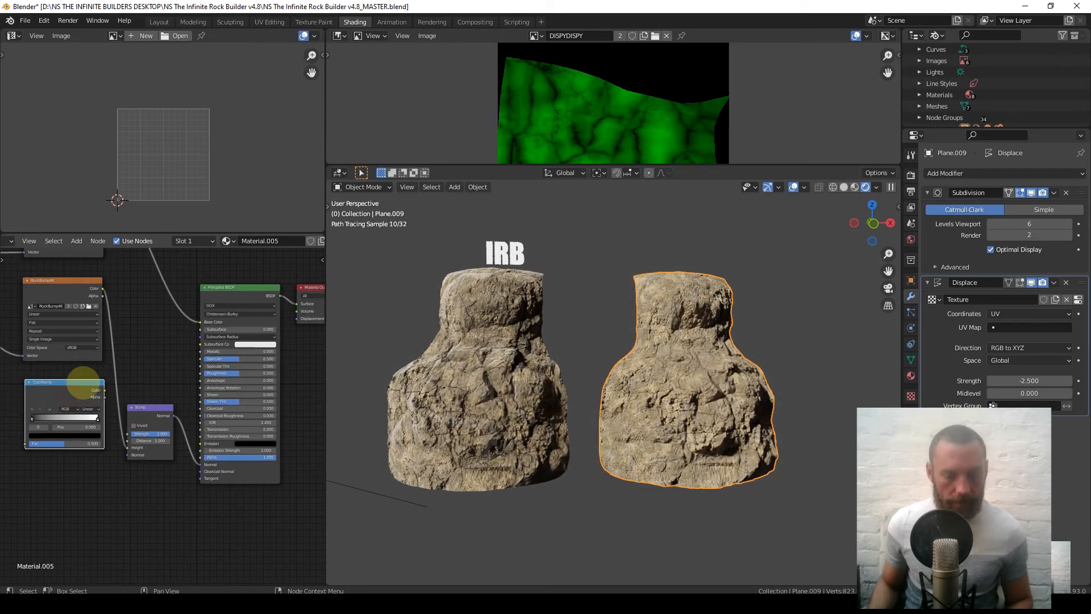
Move the ColorRamp node above the Image Texture nodes and delete the unused node beside it.
scroll(83, 383, down, 6)
middle_drag(87, 365, 143, 438)
key(g)
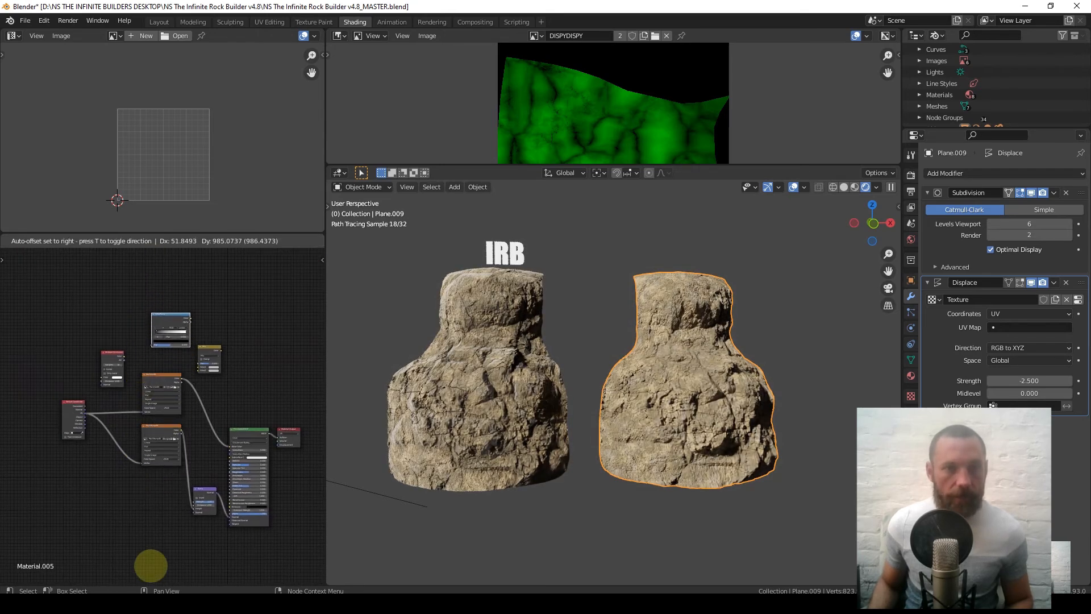
click(152, 559)
middle_drag(139, 377, 125, 461)
key(g)
click(138, 391)
scroll(144, 466, up, 1)
scroll(144, 465, up, 6)
key(x)
Duplicate the RockCol4K Image Texture node above the original and connect the Texture Coordinate UV output to its Vector input.
click(151, 495)
middle_drag(146, 478, 183, 454)
key(shift+d)
click(166, 358)
drag(36, 534, 135, 439)
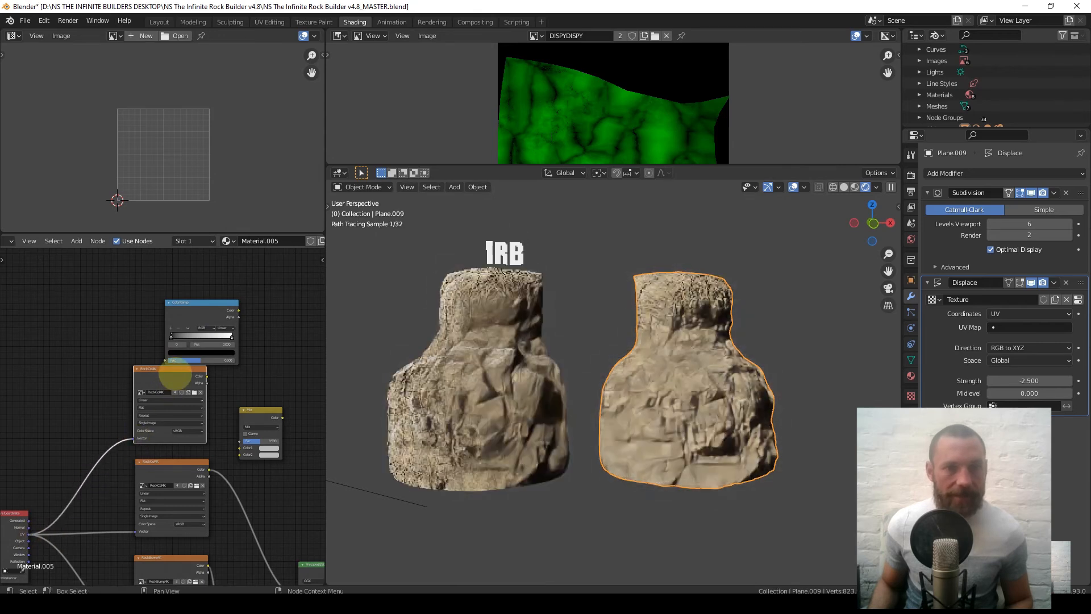
Assign the RockDust4K image to the duplicated Image Texture node.
scroll(90, 363, up, 3)
middle_drag(55, 404, 161, 435)
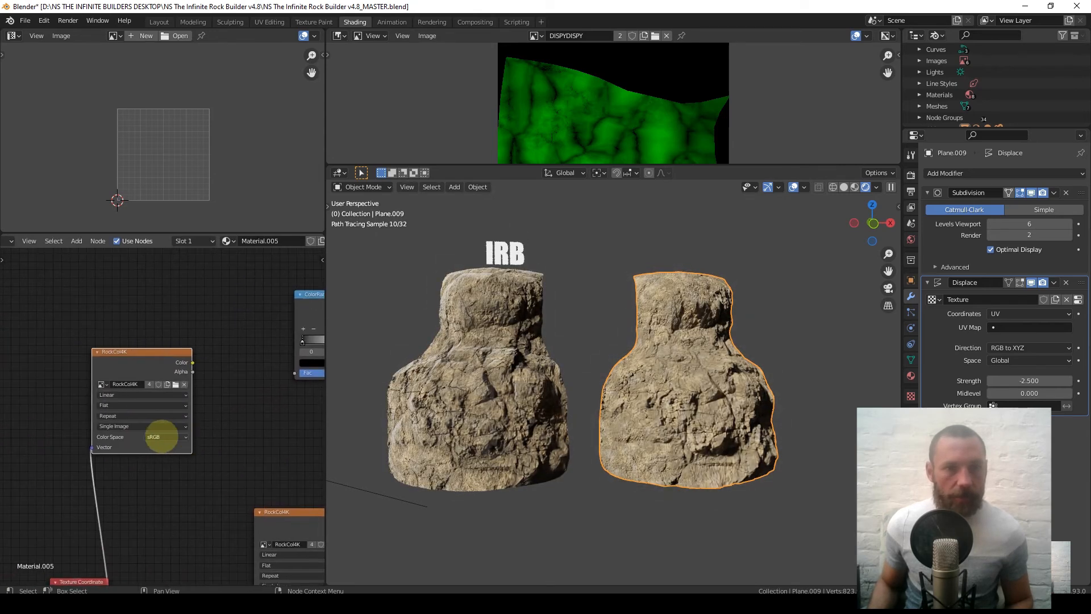
scroll(161, 421, up, 8)
middle_drag(82, 391, 175, 402)
scroll(126, 406, up, 4)
click(126, 341)
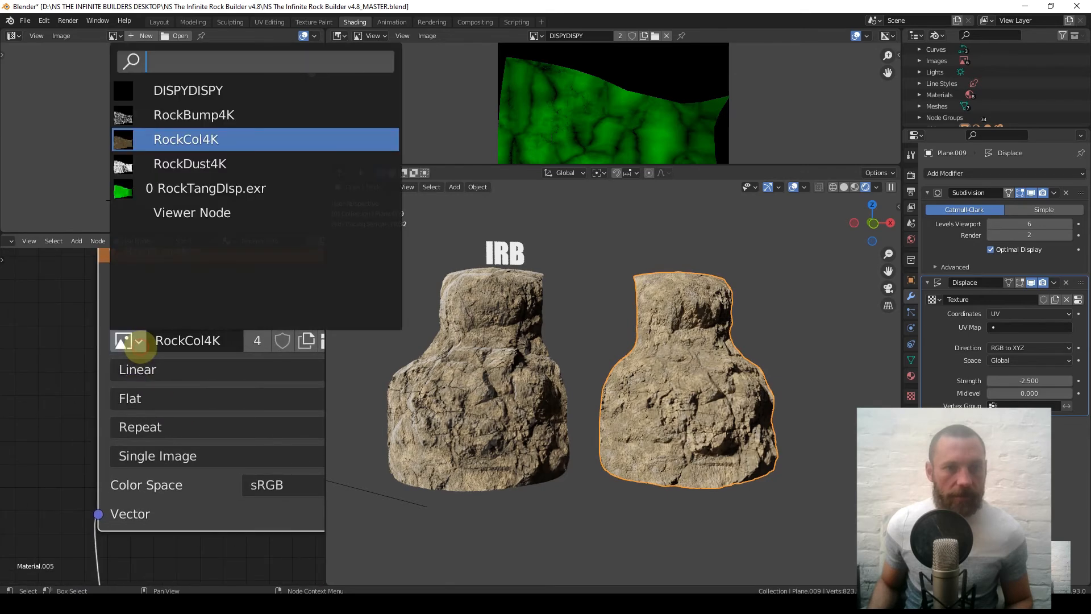
click(210, 163)
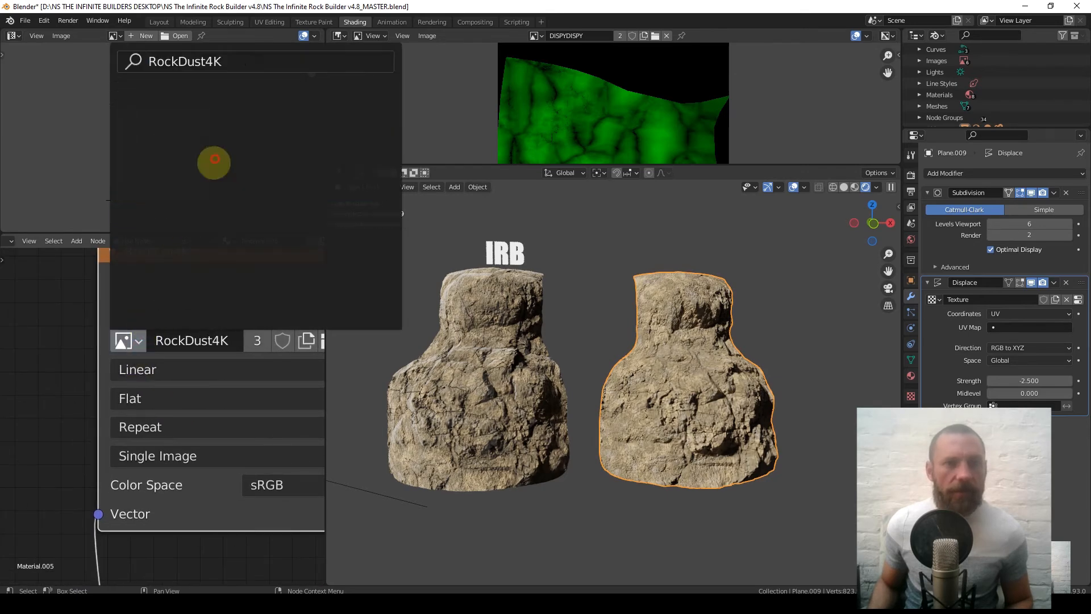
Connect the RockDust4K color output to the ColorRamp's Fac input.
scroll(210, 381, down, 5)
middle_drag(72, 414, 33, 418)
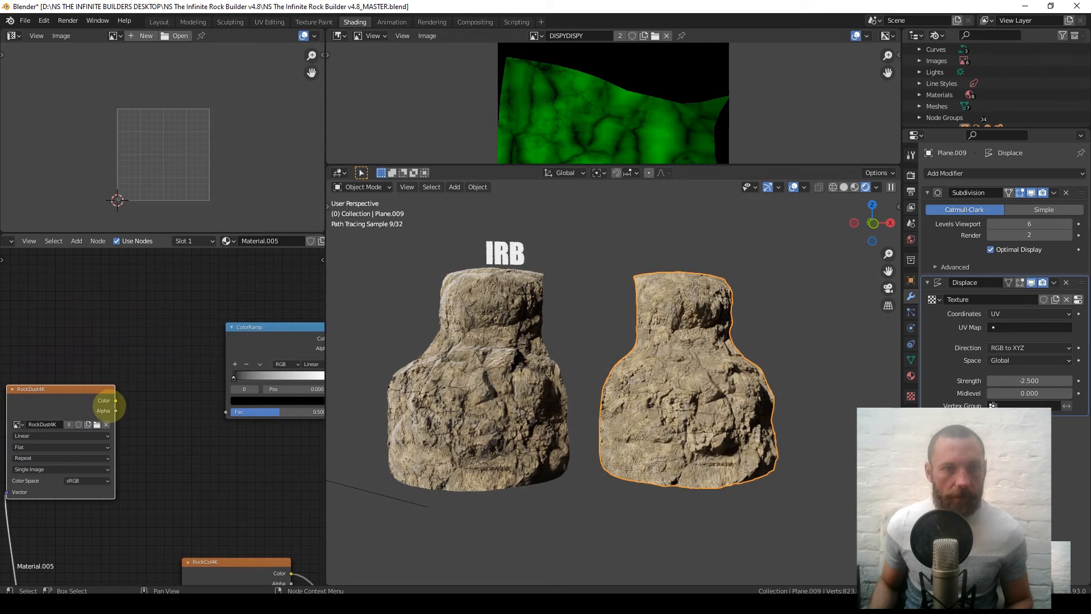
scroll(222, 445, down, 3)
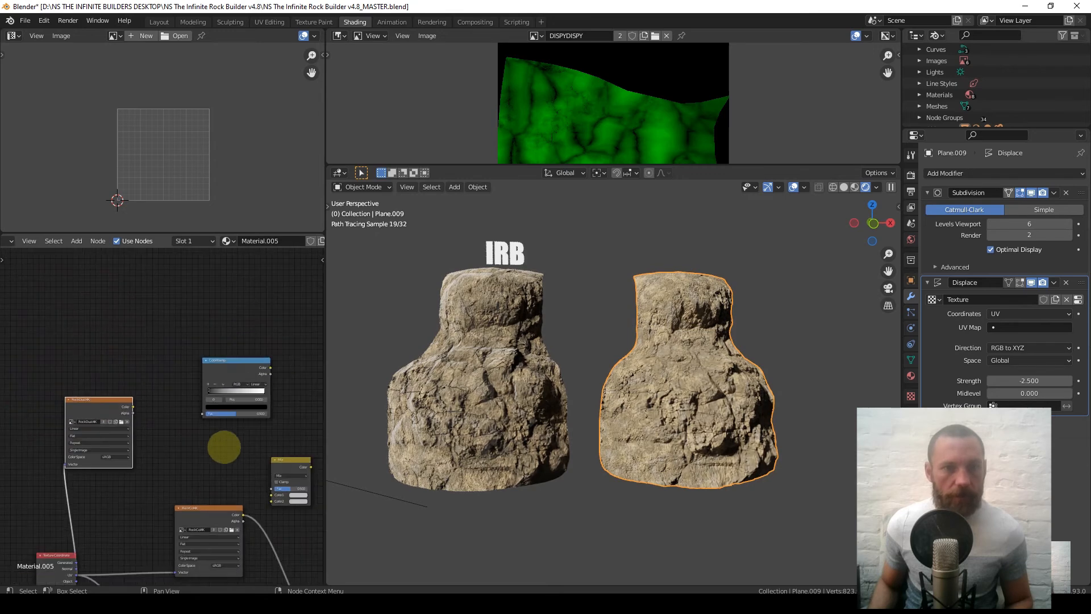
drag(117, 407, 188, 414)
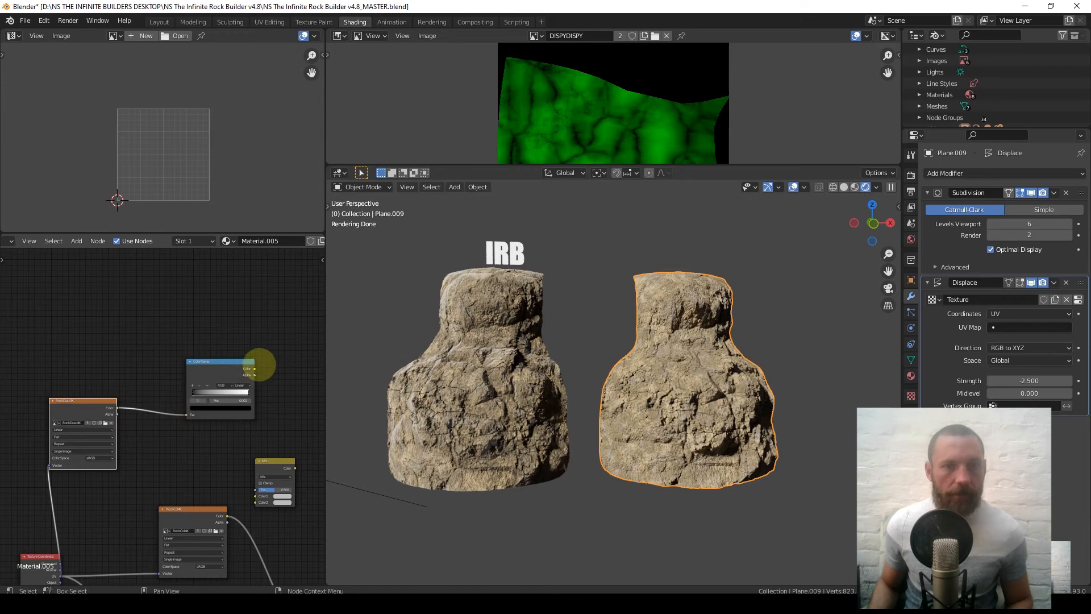
Connect RockCol4K's color to the Mix node's Color1 and the ColorRamp's color to Color2, with Fac at 1.000.
scroll(267, 449, up, 3)
middle_drag(198, 352, 202, 361)
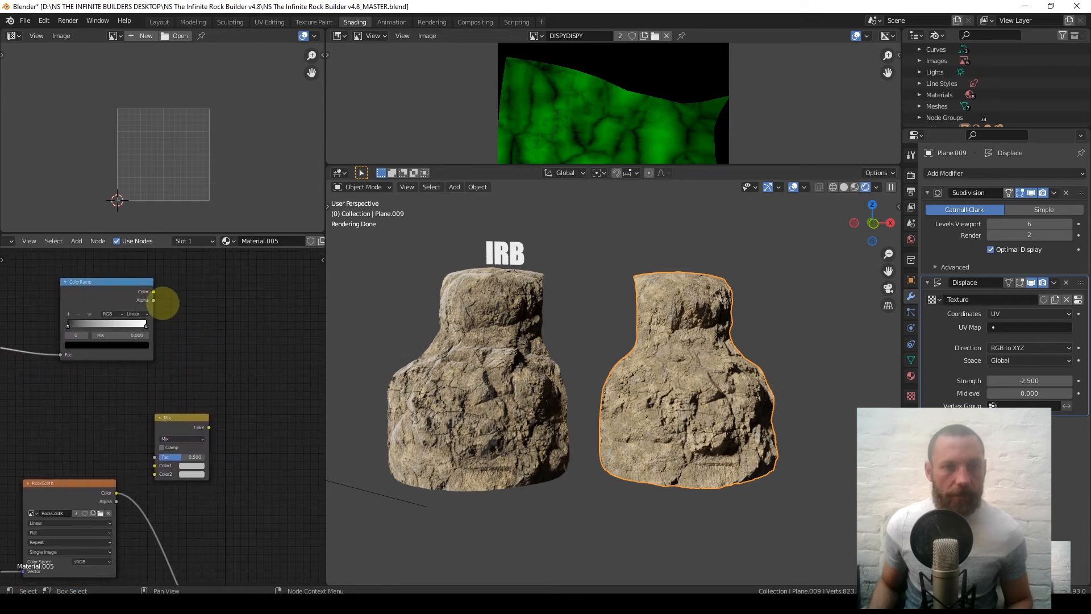
drag(153, 291, 171, 397)
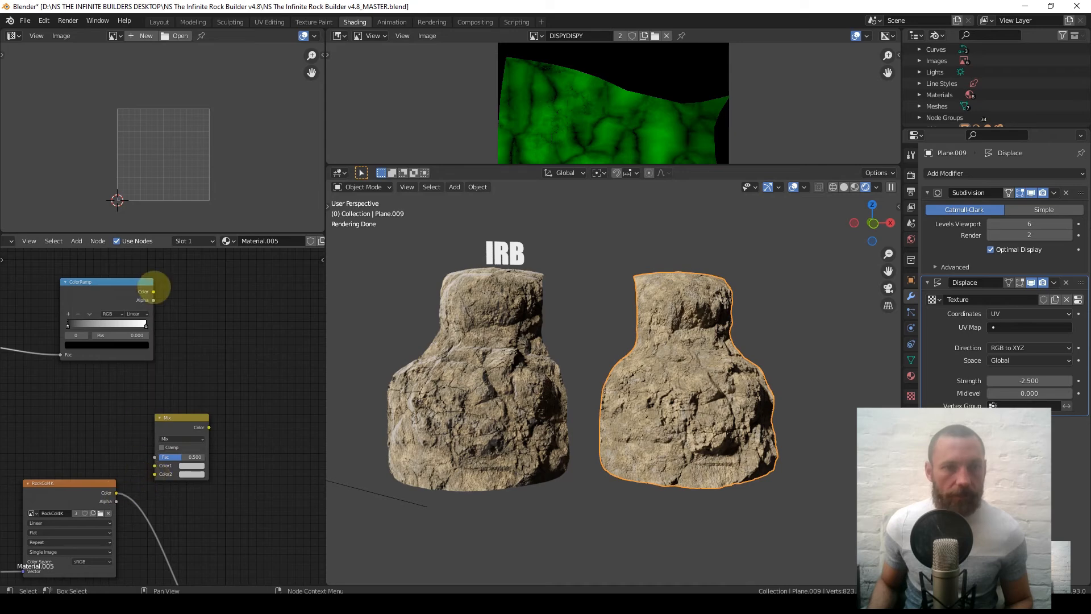
drag(153, 292, 213, 456)
click(193, 437)
scroll(150, 445, up, 3)
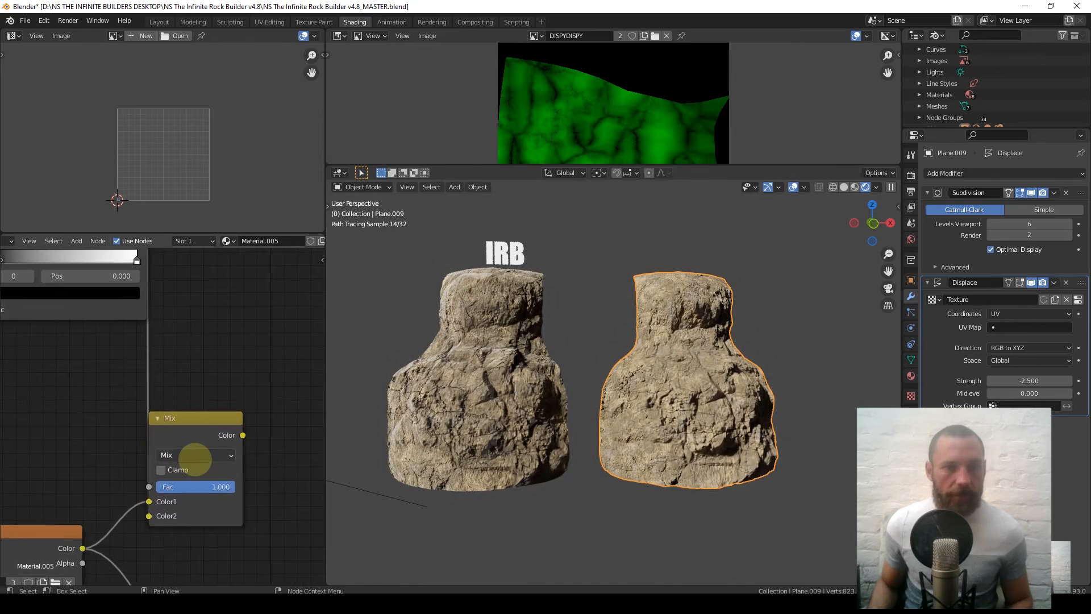
Set the Mix node's blend mode to Multiply and connect its color output to the Principled BSDF's Base Color.
click(194, 454)
click(193, 401)
scroll(130, 462, down, 4)
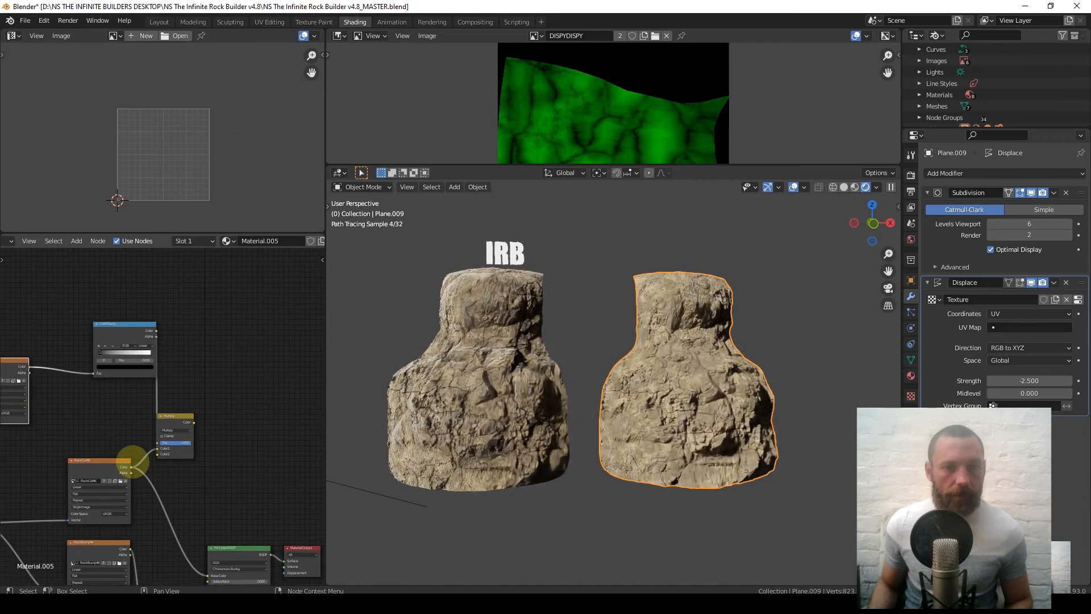
middle_drag(136, 469, 81, 396)
drag(138, 349, 155, 503)
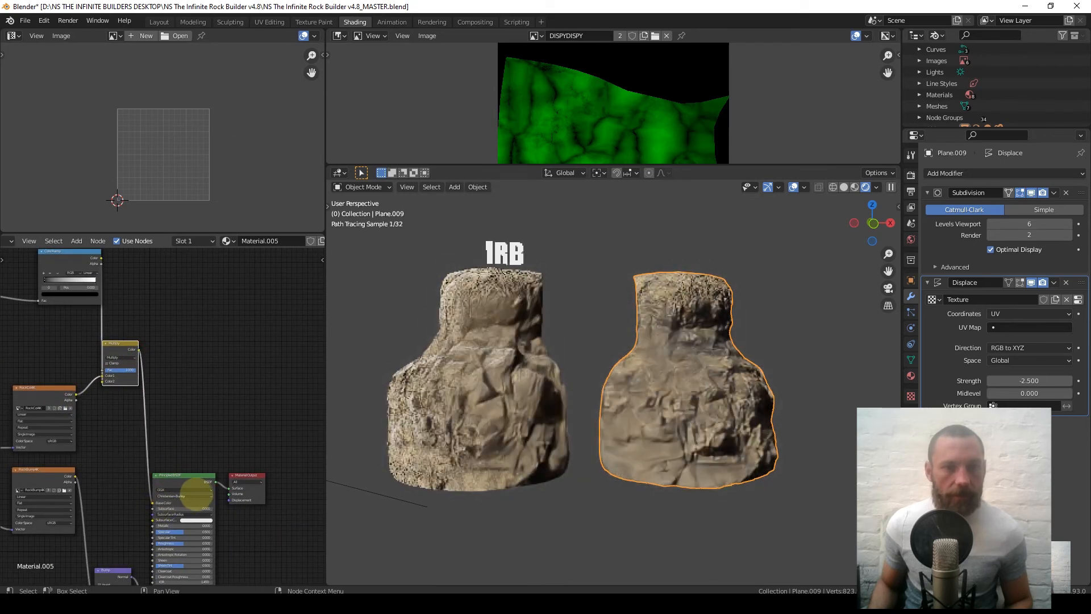
Set the ColorRamp's black stop to position 0.232 to strengthen the dust map's dark areas.
scroll(702, 424, up, 4)
middle_drag(718, 421, 680, 417)
scroll(689, 419, down, 8)
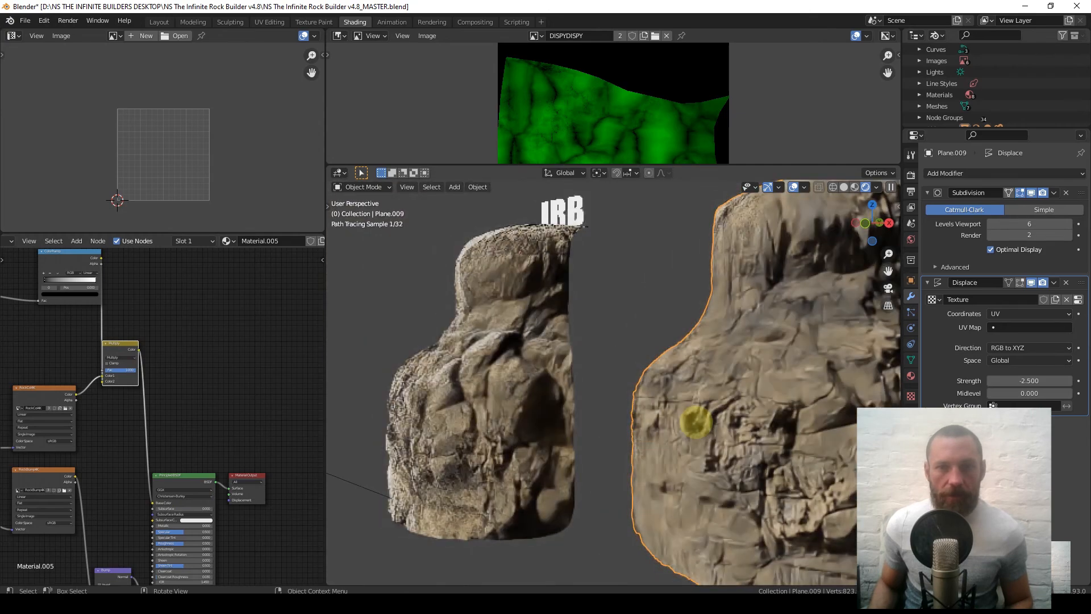
middle_drag(111, 423, 280, 491)
scroll(193, 387, up, 6)
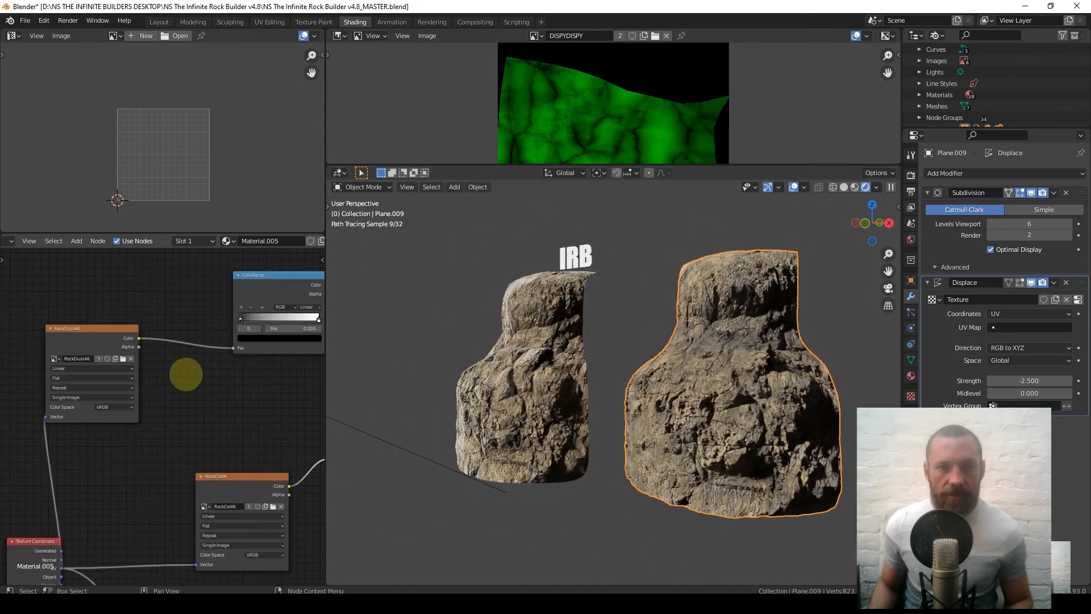
shift+middle_drag(254, 332, 117, 434)
scroll(108, 426, up, 8)
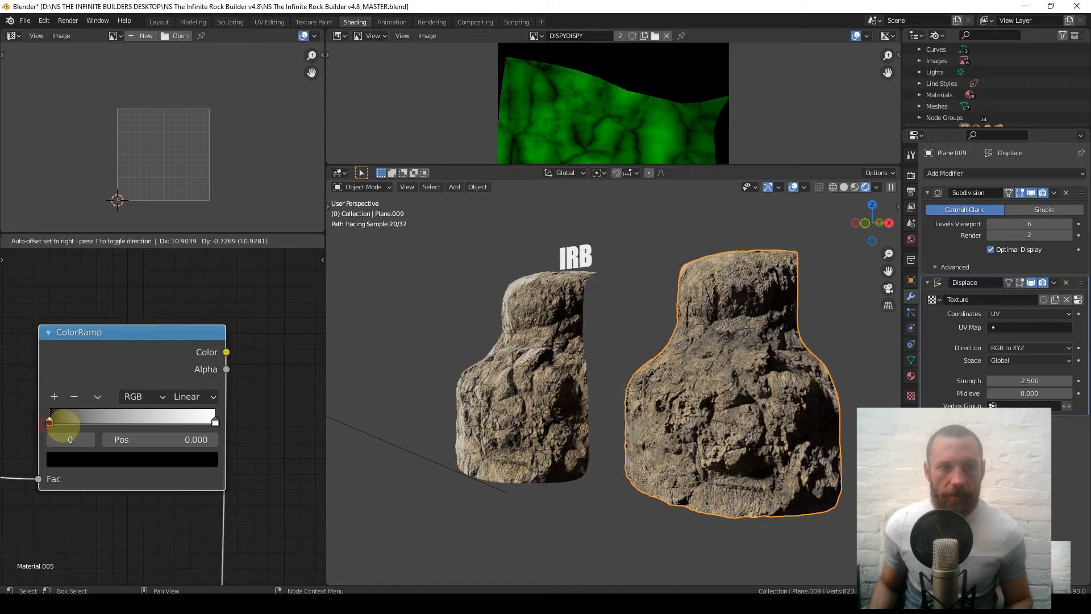
drag(41, 421, 79, 421)
Examine the duplicate rock beside the original in solid and rendered shading, and check its base mesh in Edit Mode.
key(KP_1)
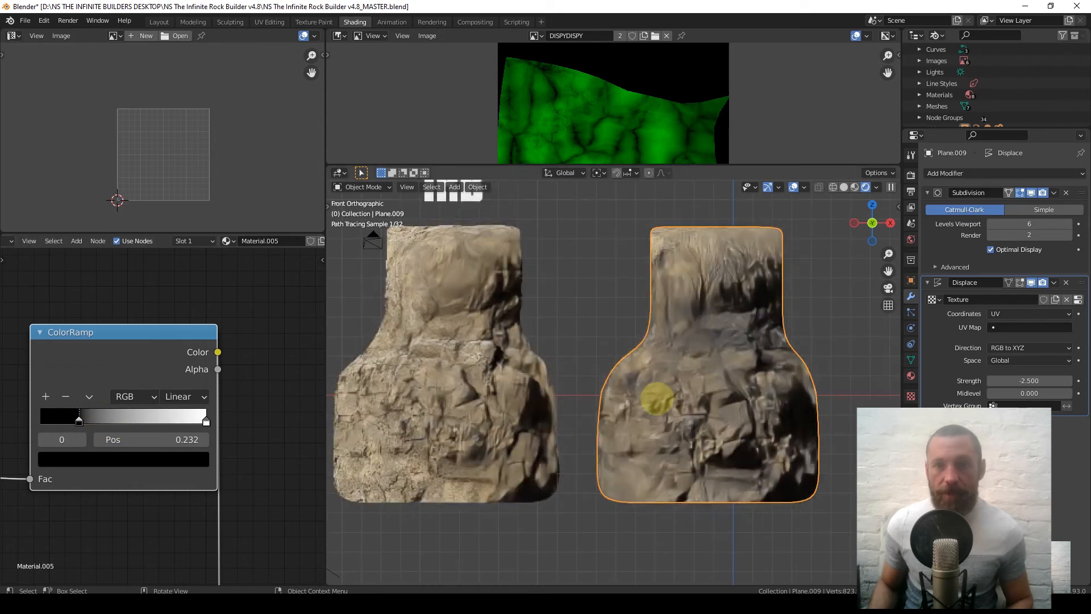
scroll(649, 392, down, 3)
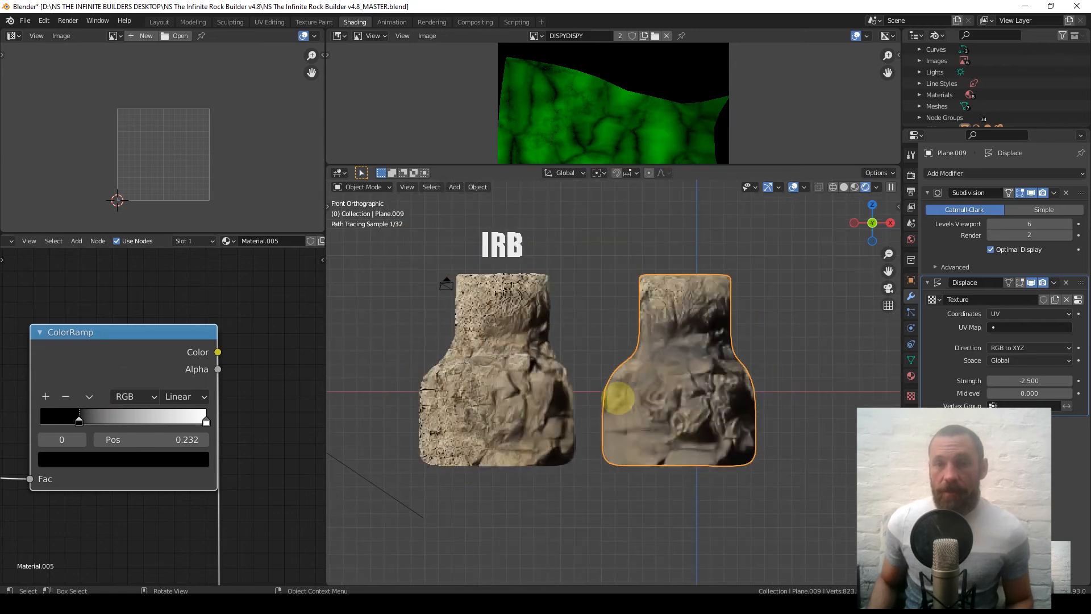
scroll(212, 426, down, 7)
middle_drag(195, 402, 254, 335)
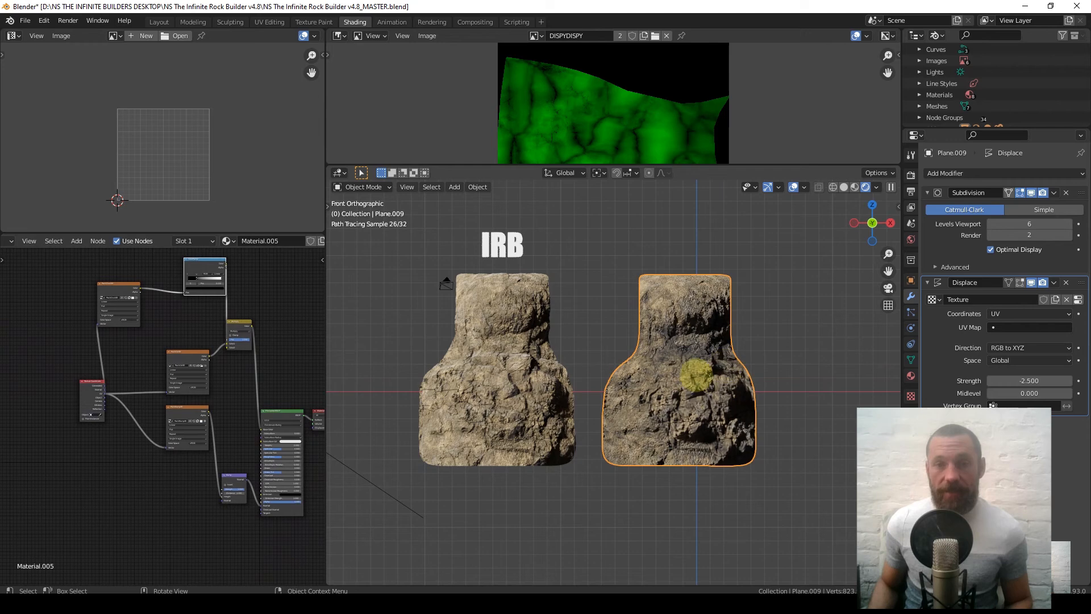
click(844, 187)
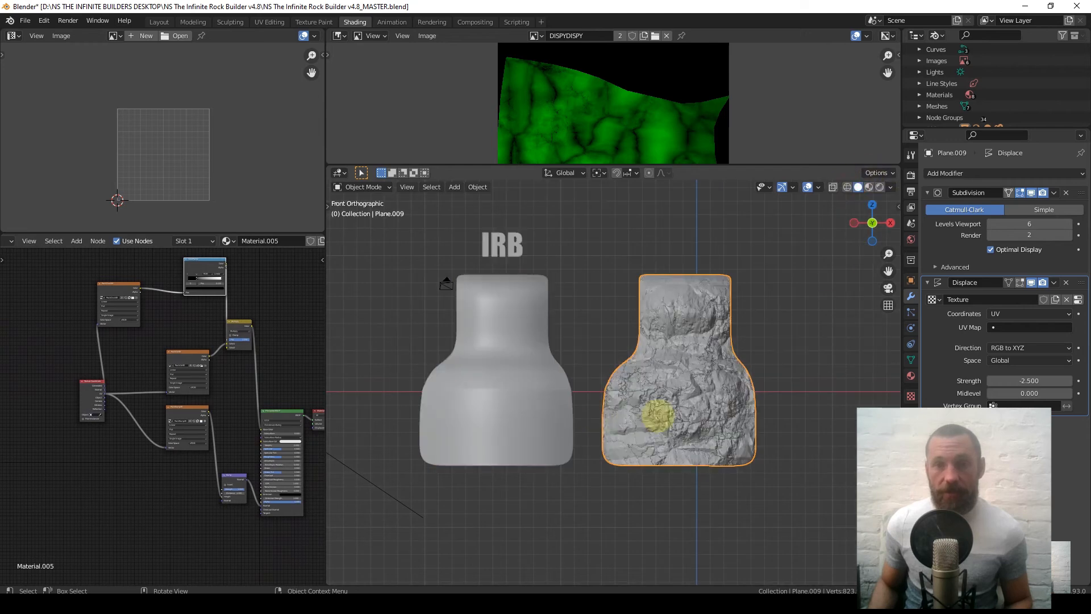
scroll(658, 416, up, 4)
shift+middle_drag(524, 369, 421, 370)
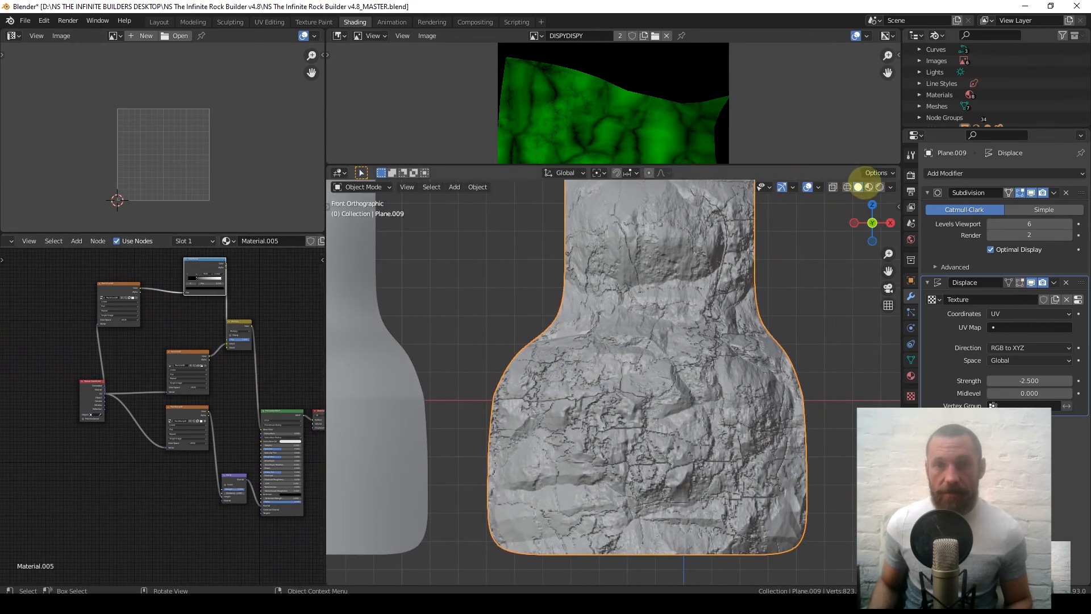
click(880, 186)
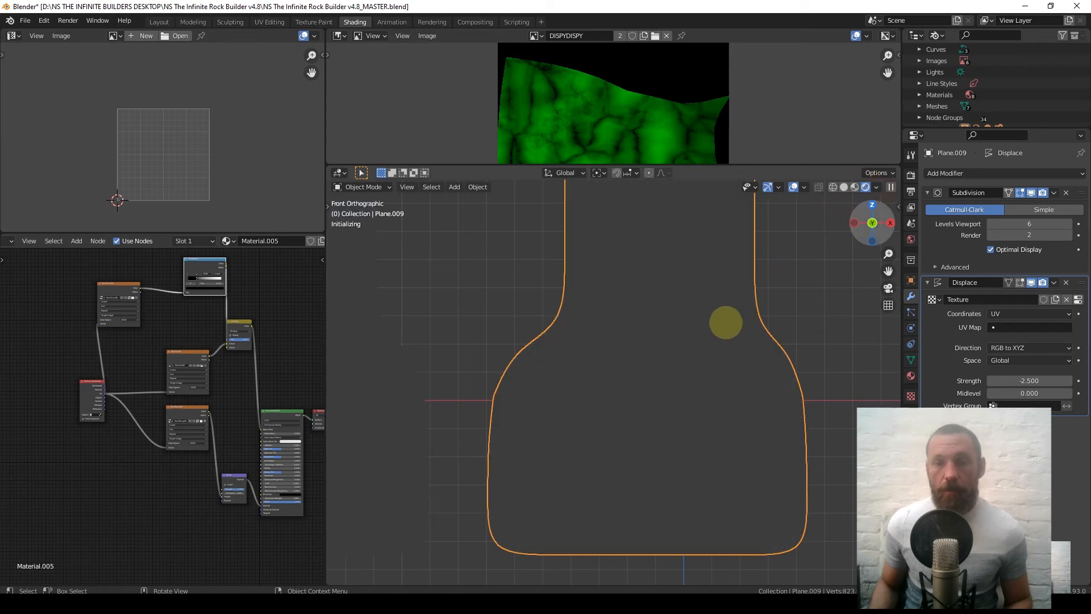
mouse_move(670, 319)
middle_down()
mouse_move(707, 338)
mouse_move(680, 336)
middle_up()
scroll(682, 336, down, 3)
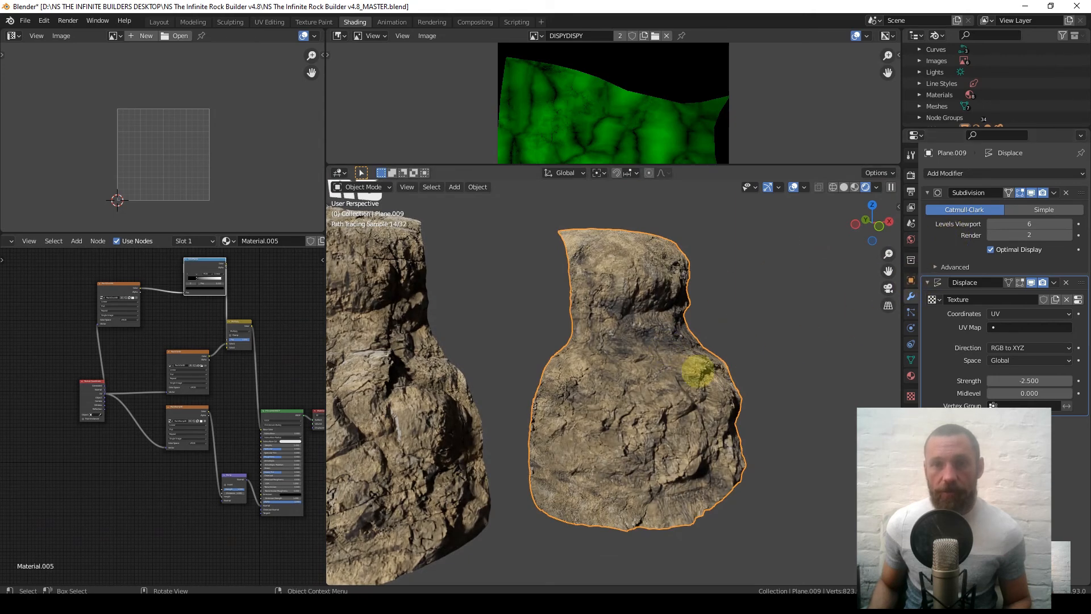
key(Tab)
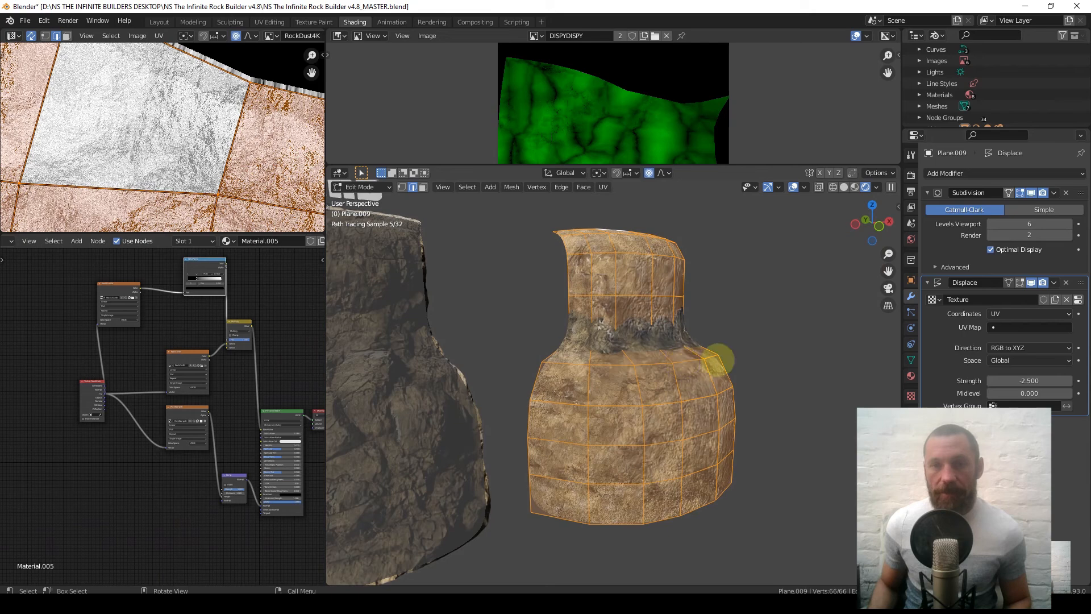
key(Tab)
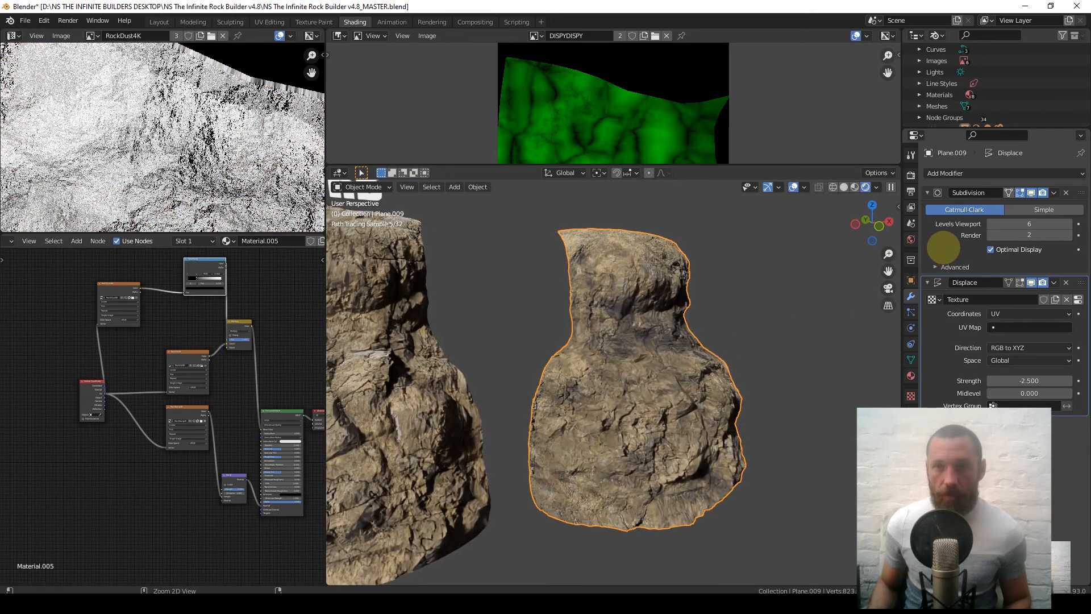
Apply the duplicate's Subdivision and Displace modifiers and inspect the dense mesh in Edit Mode.
key(ctrl+a)
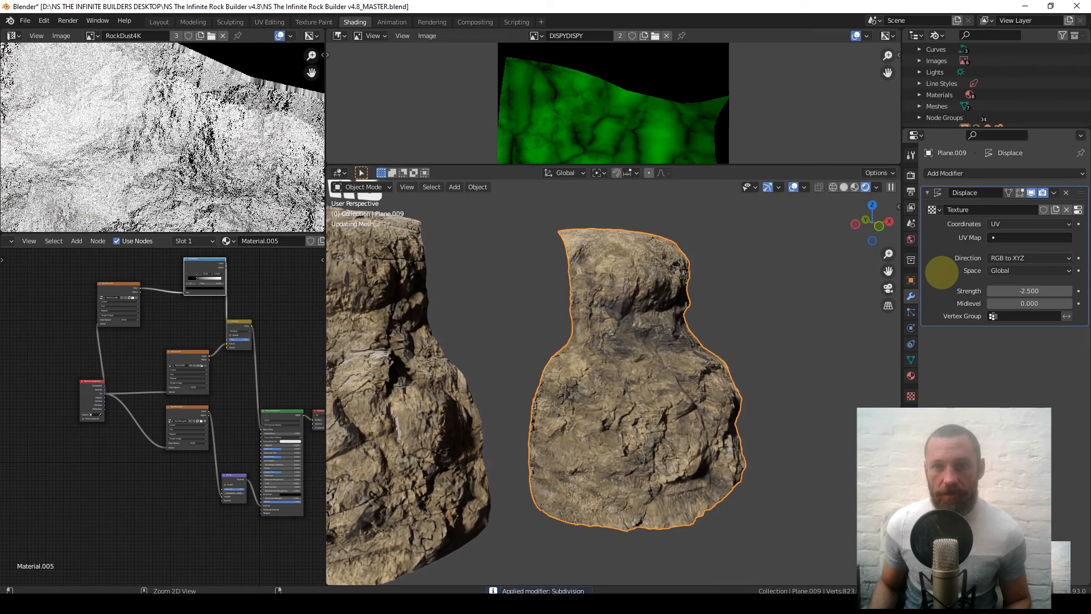
key(ctrl+a)
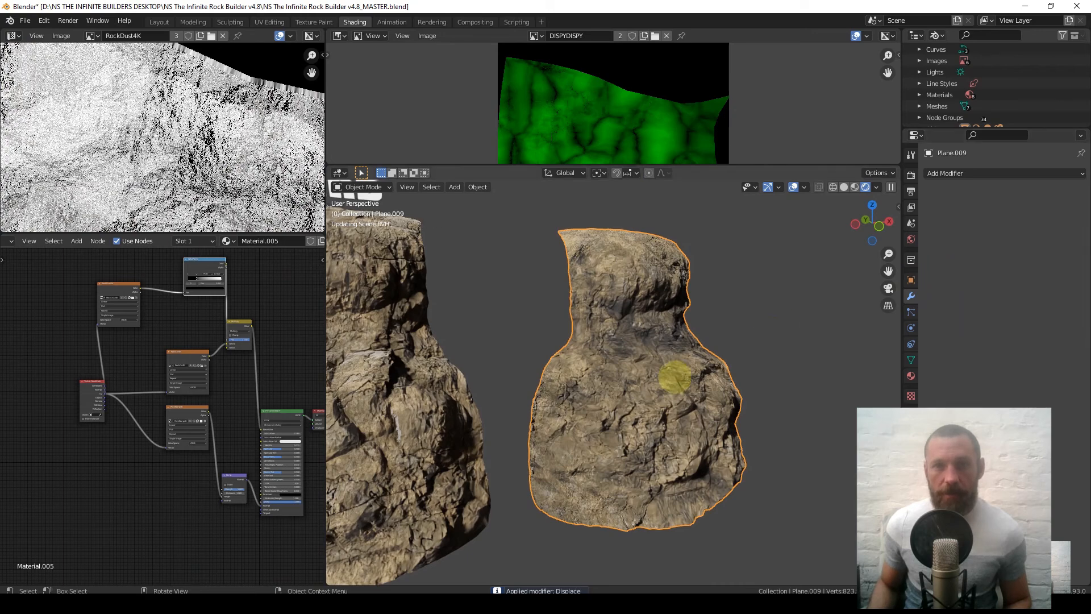
scroll(675, 377, up, 4)
key(Tab)
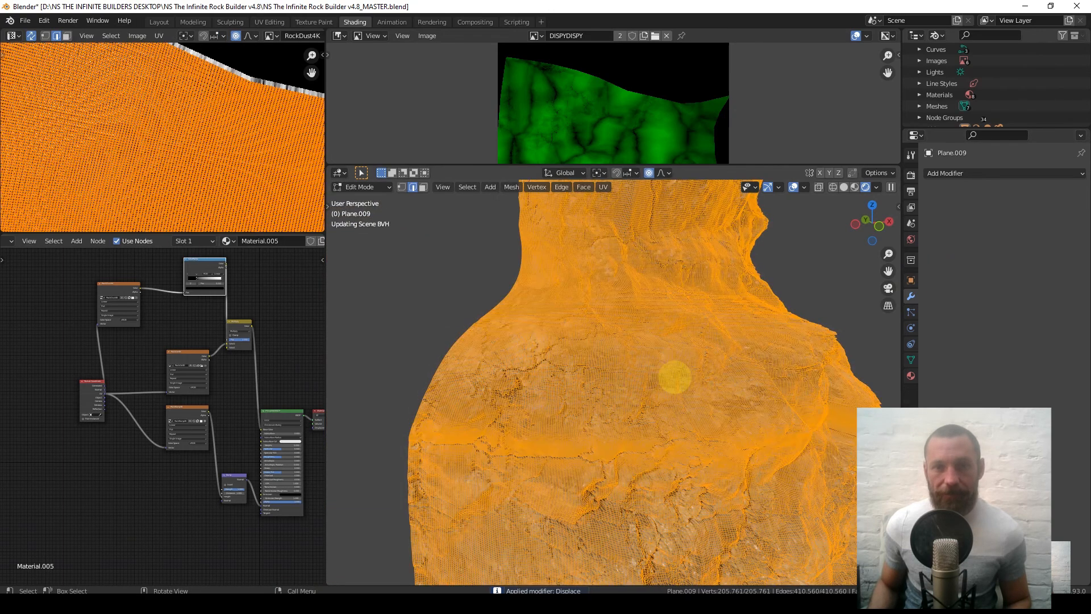
scroll(674, 377, up, 6)
scroll(675, 377, down, 5)
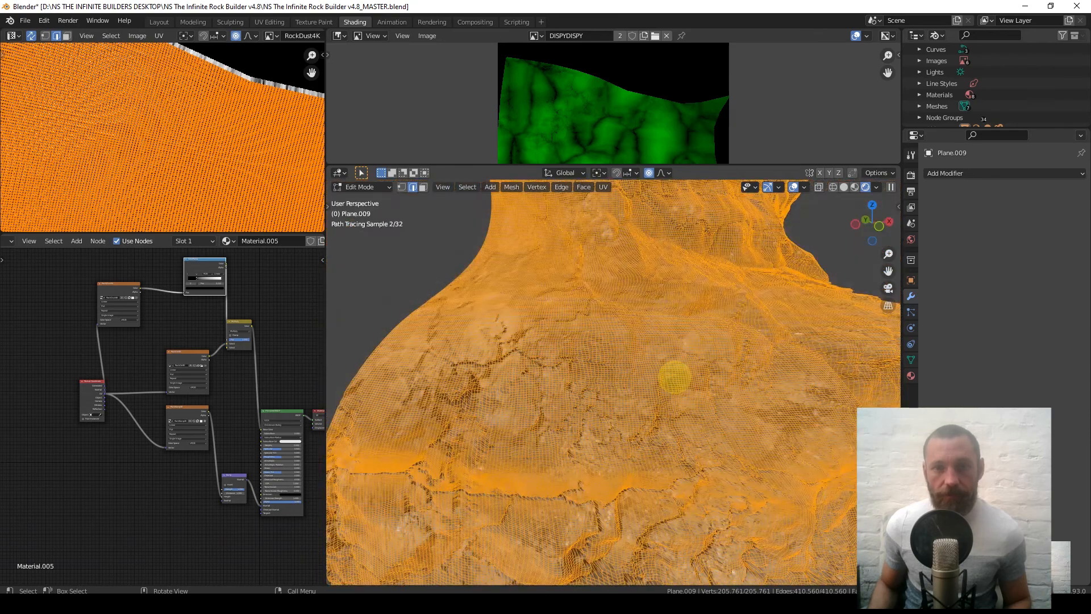
scroll(675, 377, down, 3)
key(Tab)
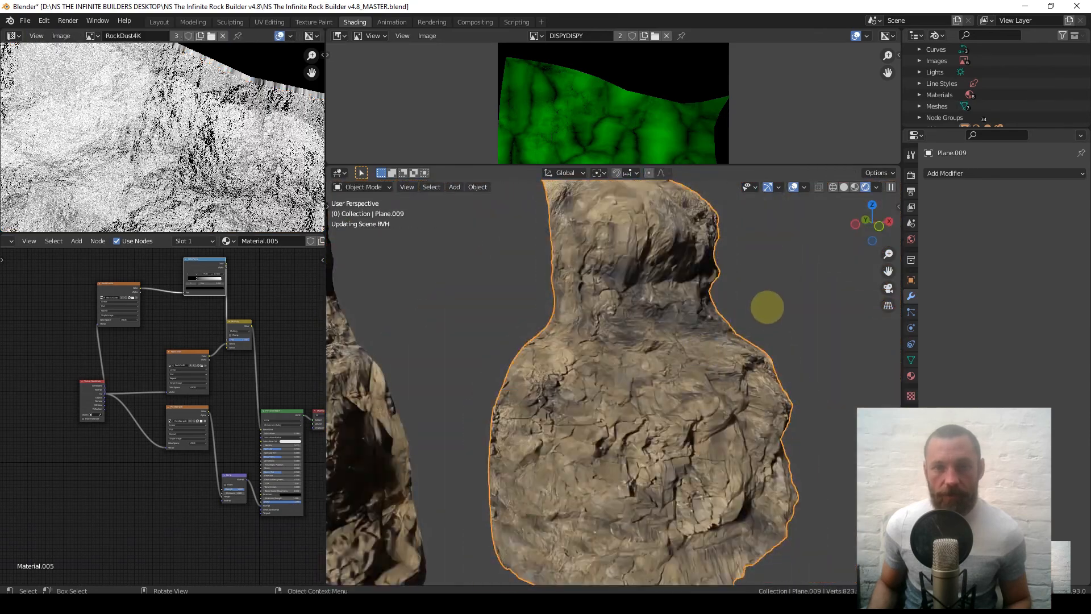
Add a Decimate modifier to the duplicate rock.
click(964, 173)
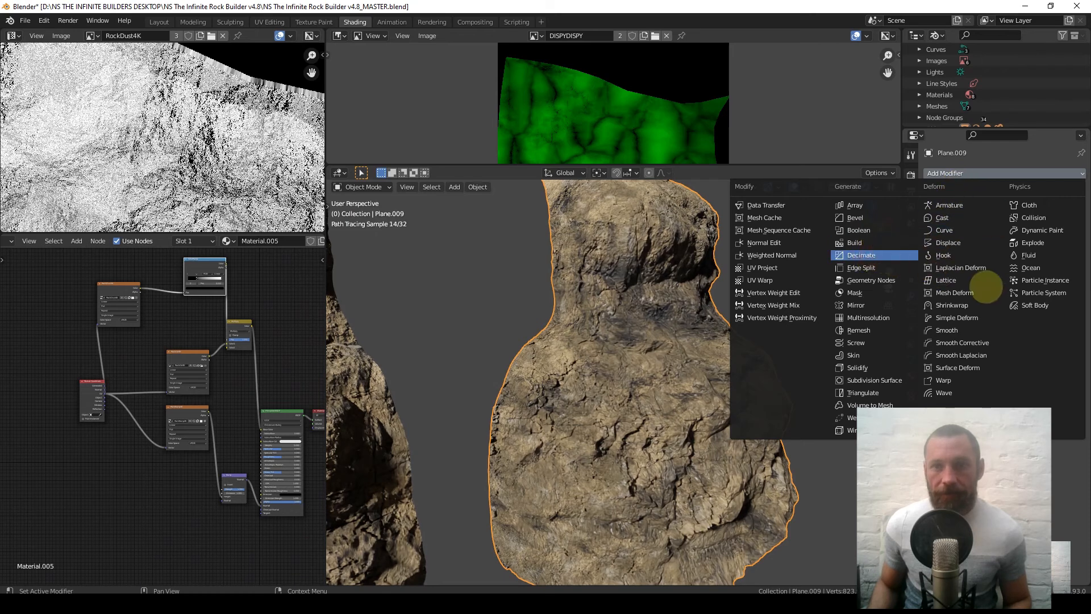
click(873, 256)
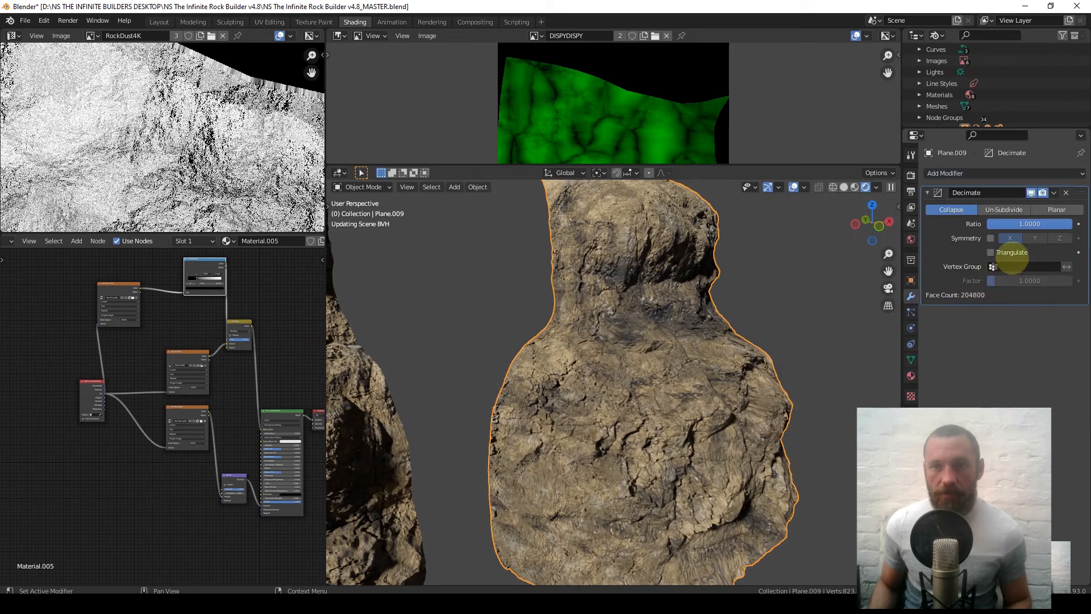
Set the Decimate ratio to 0.2, apply the modifier, and examine the reduced mesh in Edit Mode and beside the original rock.
text(.2)
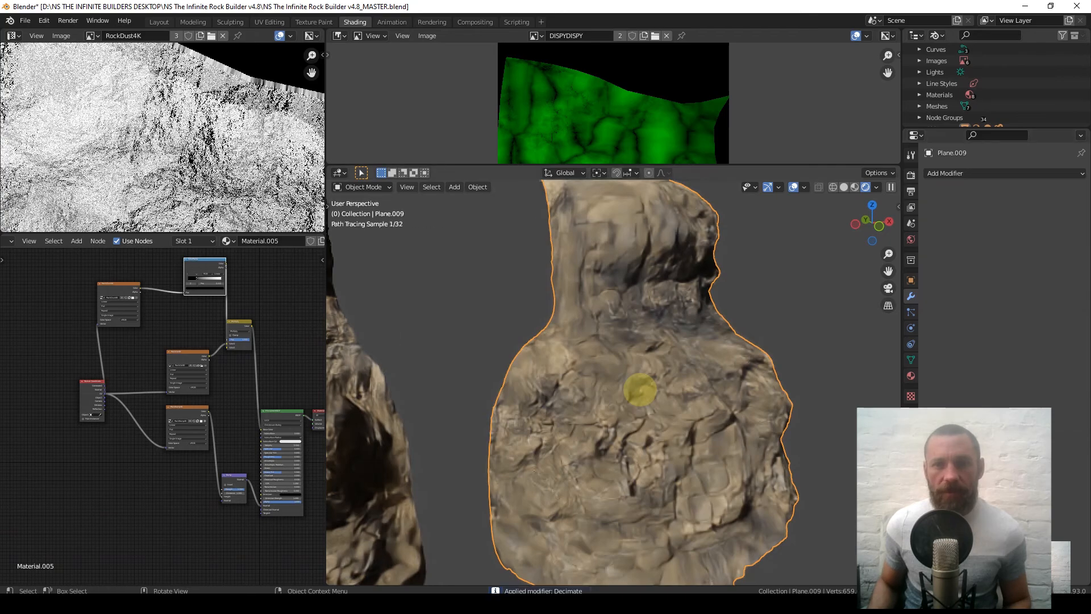
scroll(640, 390, up, 5)
key(Tab)
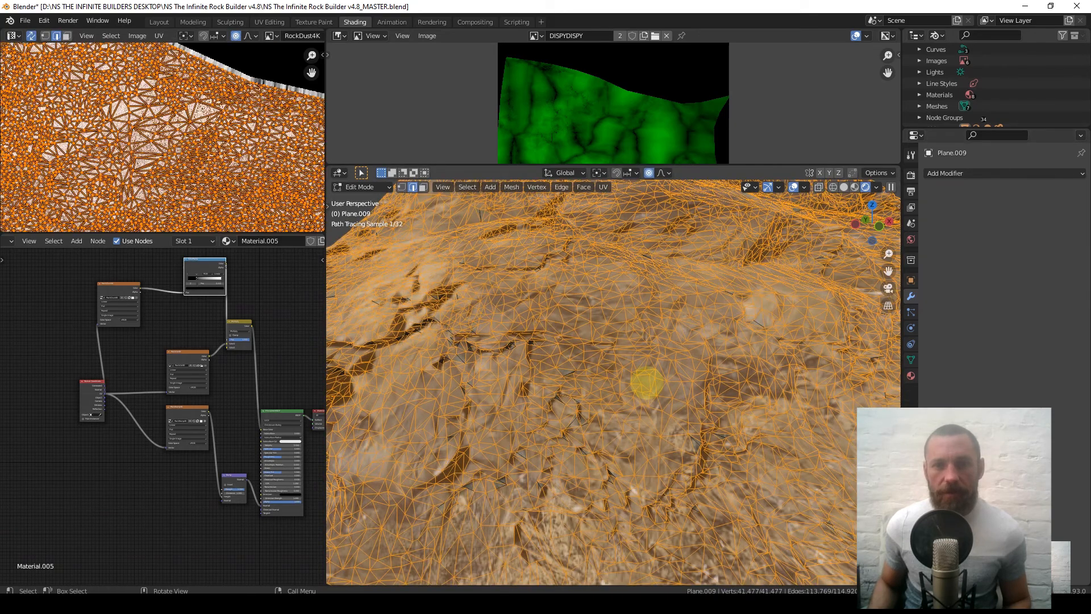
scroll(646, 383, up, 4)
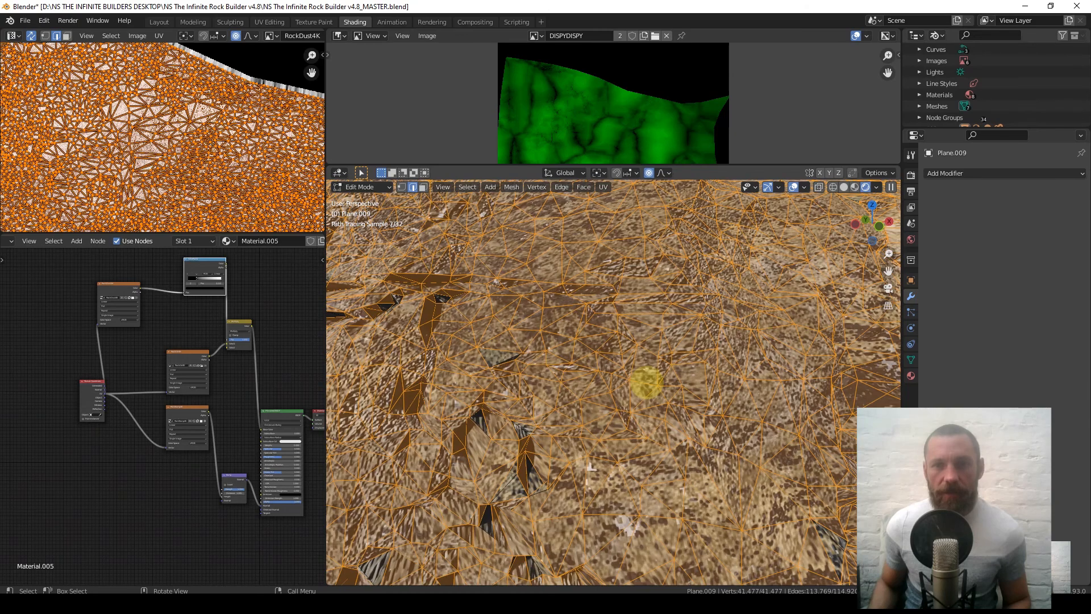
scroll(647, 383, down, 8)
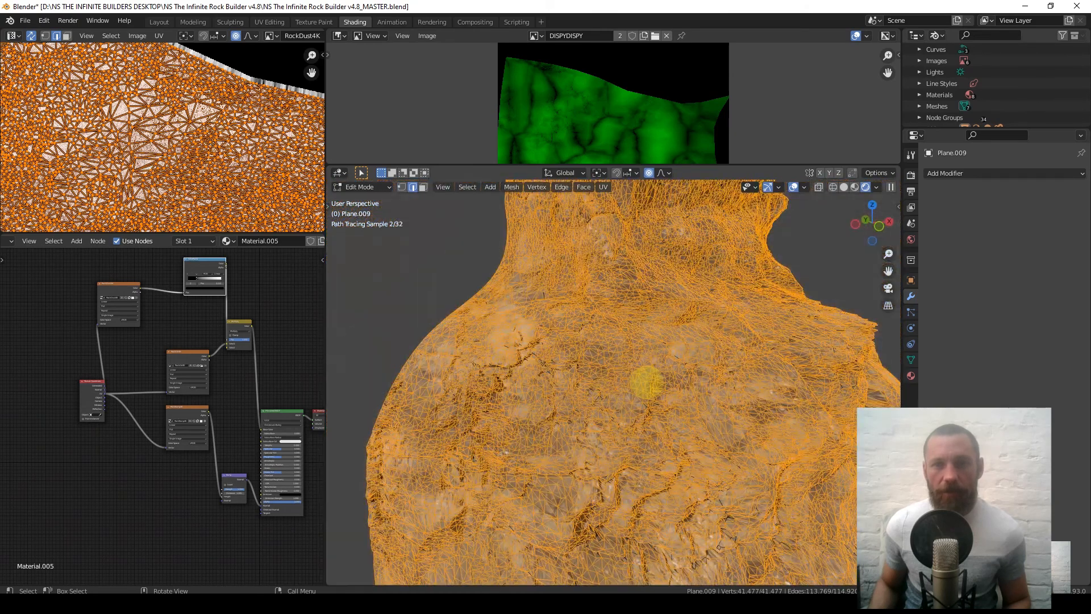
scroll(646, 383, down, 3)
key(Tab)
scroll(650, 383, down, 4)
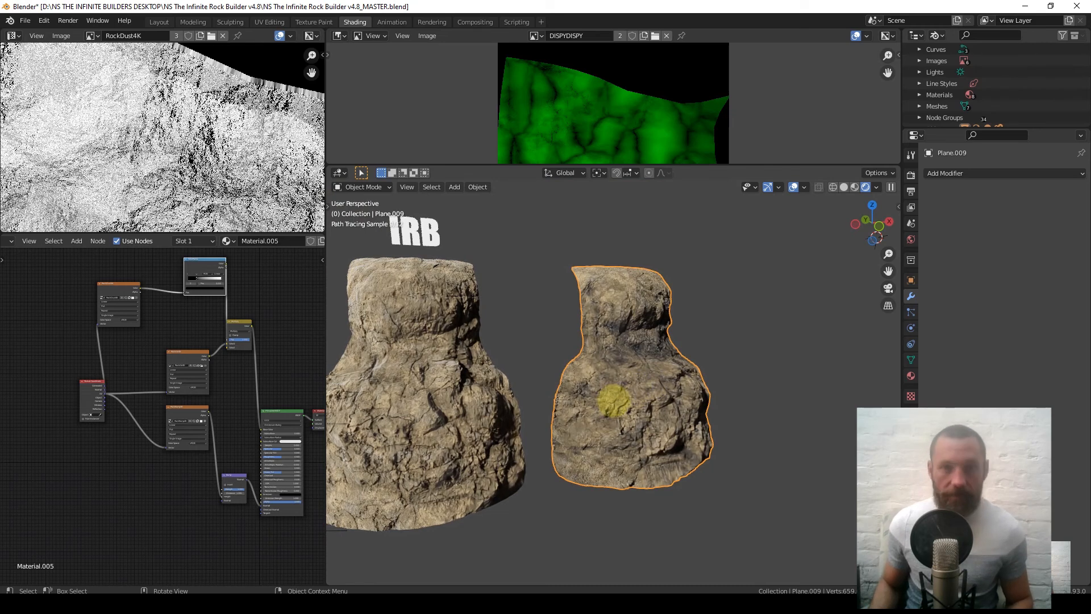
key(KP_1)
shift+middle_drag(602, 411, 653, 418)
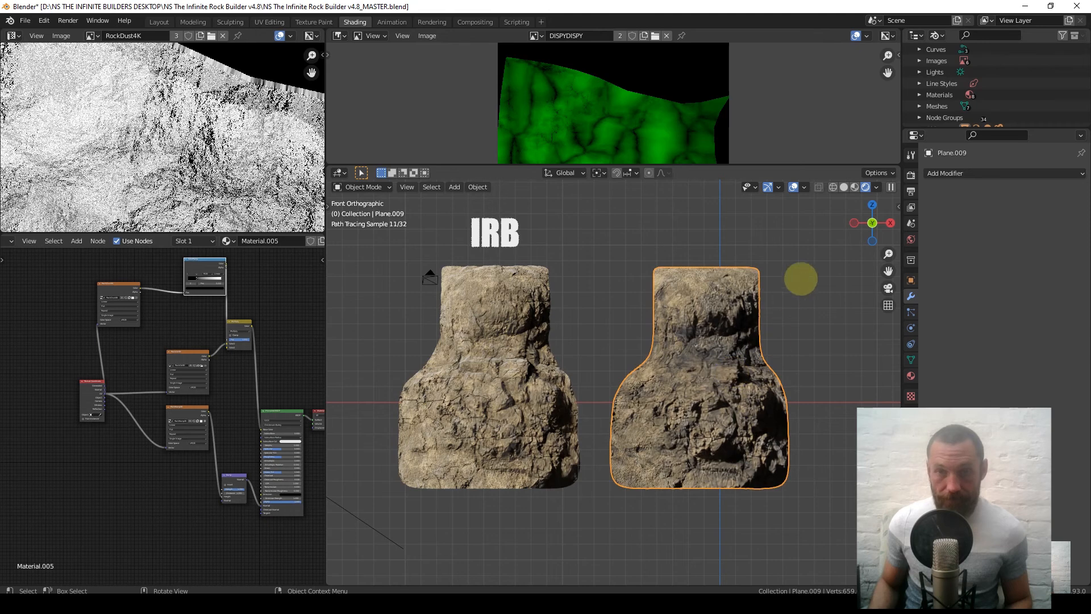
middle_drag(711, 394, 743, 414)
In solid shading, add a Displace modifier to the decimated rock and give it a new texture of type Voronoi.
scroll(722, 419, up, 4)
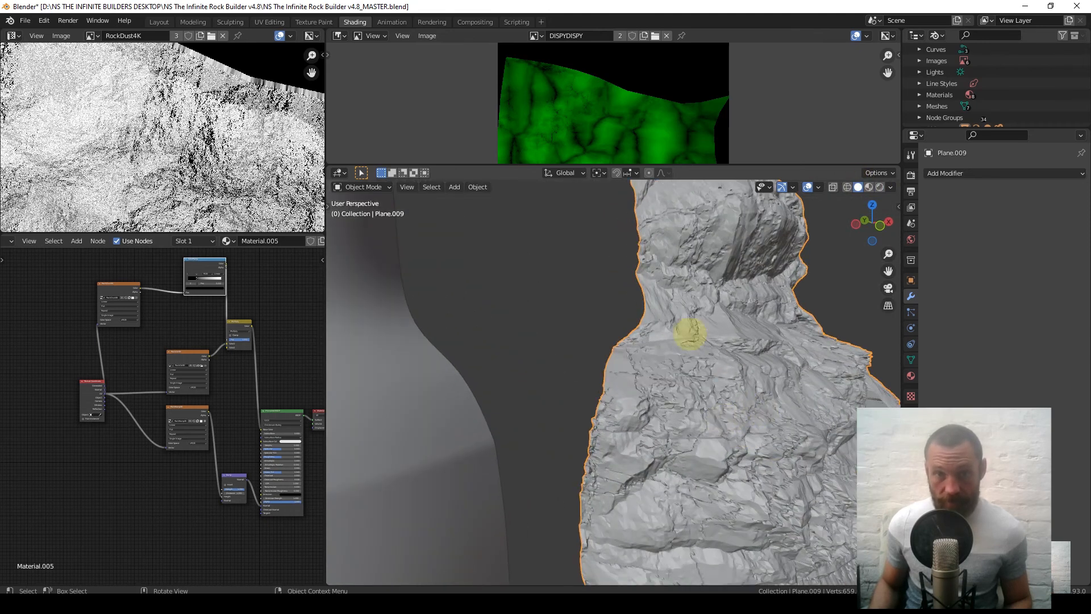
scroll(730, 409, down, 2)
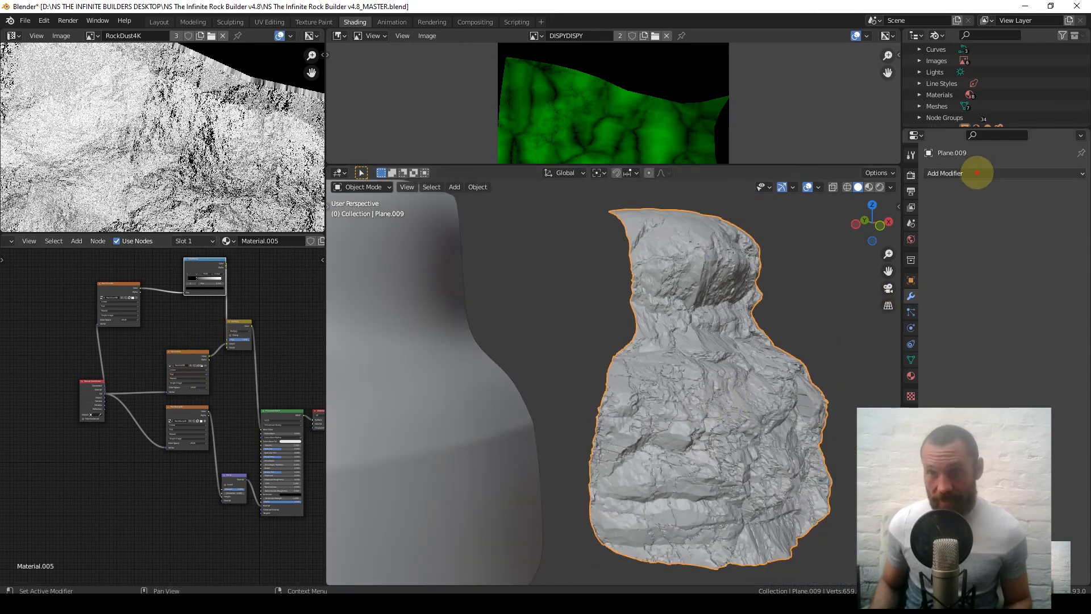
click(973, 173)
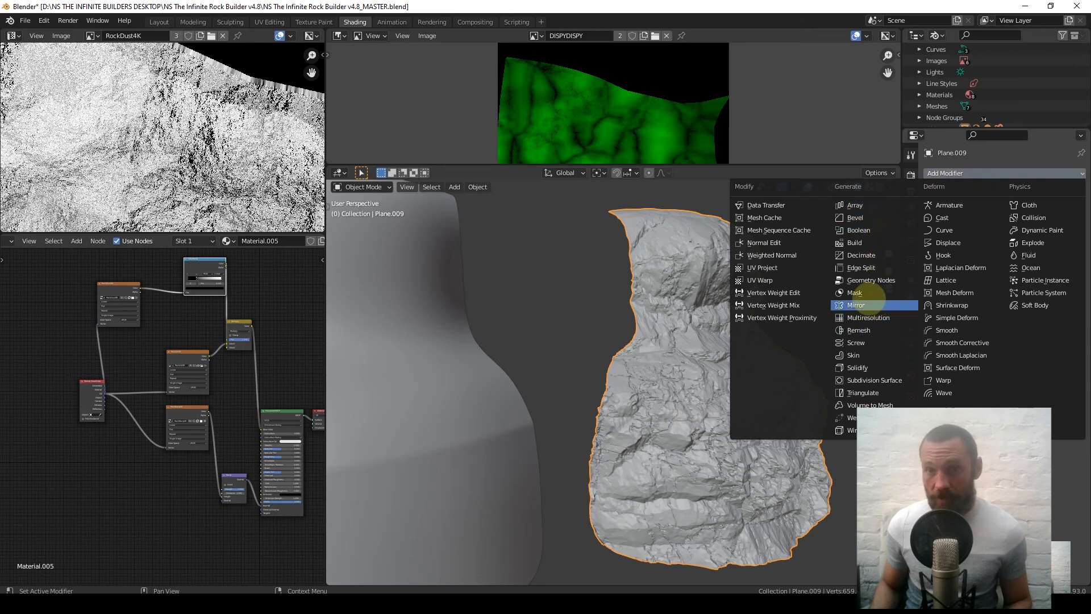
click(966, 242)
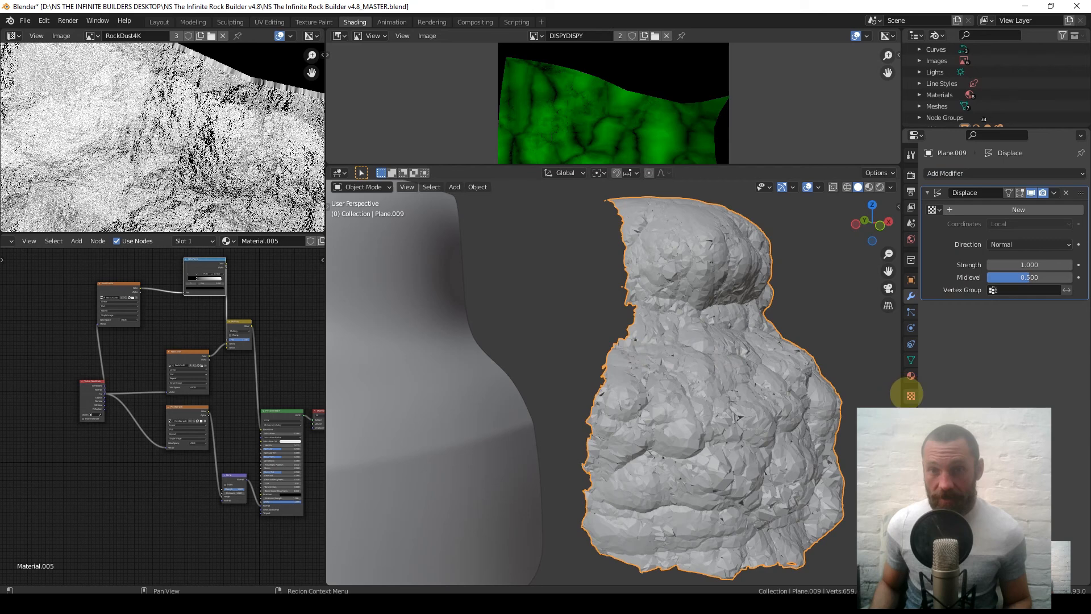
click(910, 396)
click(992, 191)
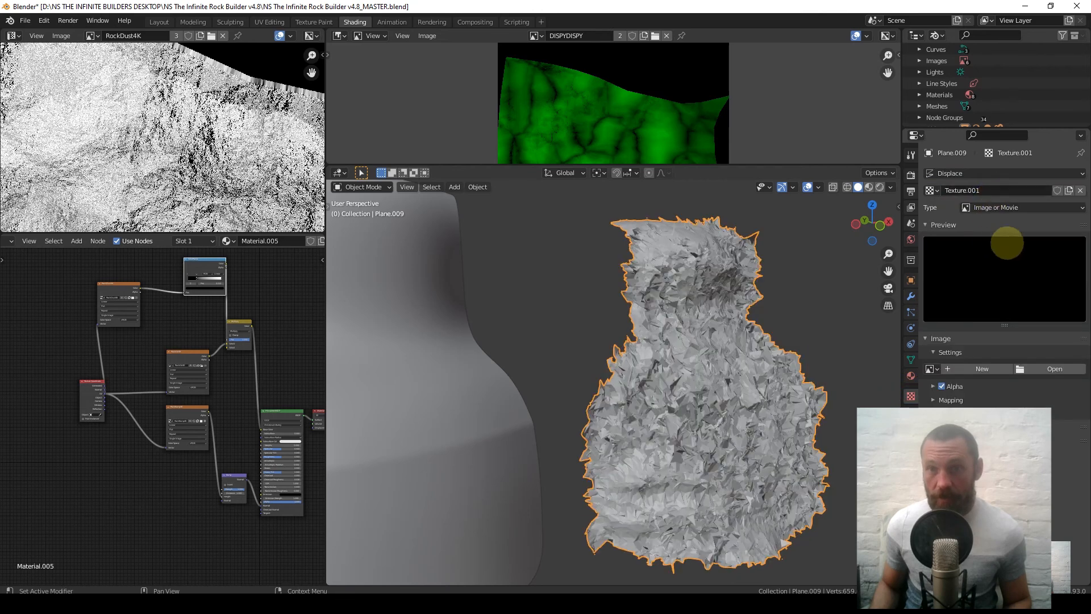
click(1047, 208)
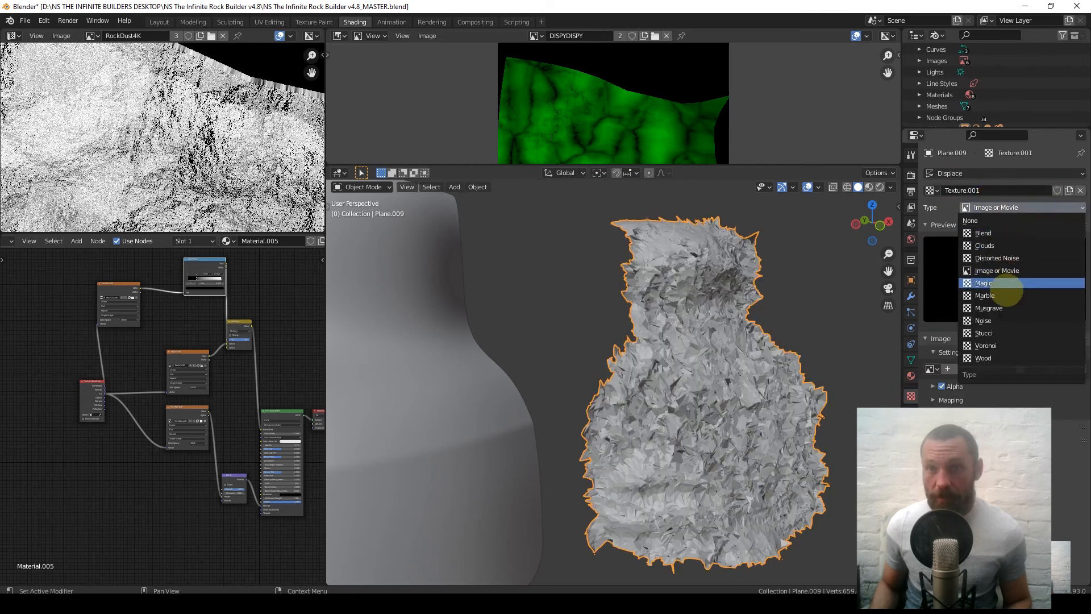
click(985, 346)
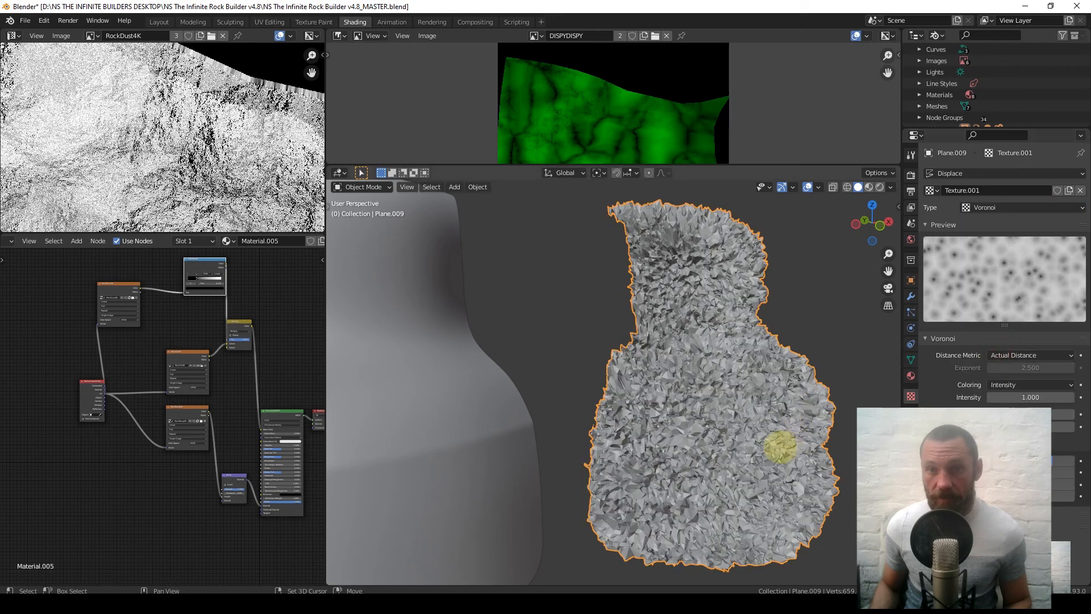
Reduce the Displace strength to 0.2 and increase the Voronoi texture's size to get broader shapes on the rock.
scroll(736, 401, up, 3)
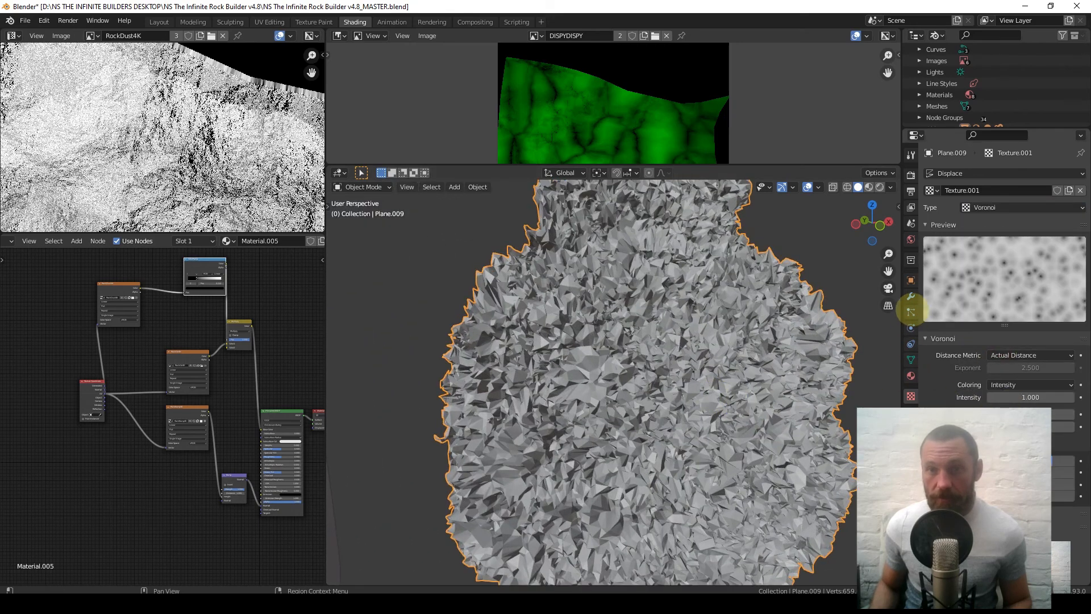
click(910, 296)
drag(1029, 265, 1003, 265)
click(911, 396)
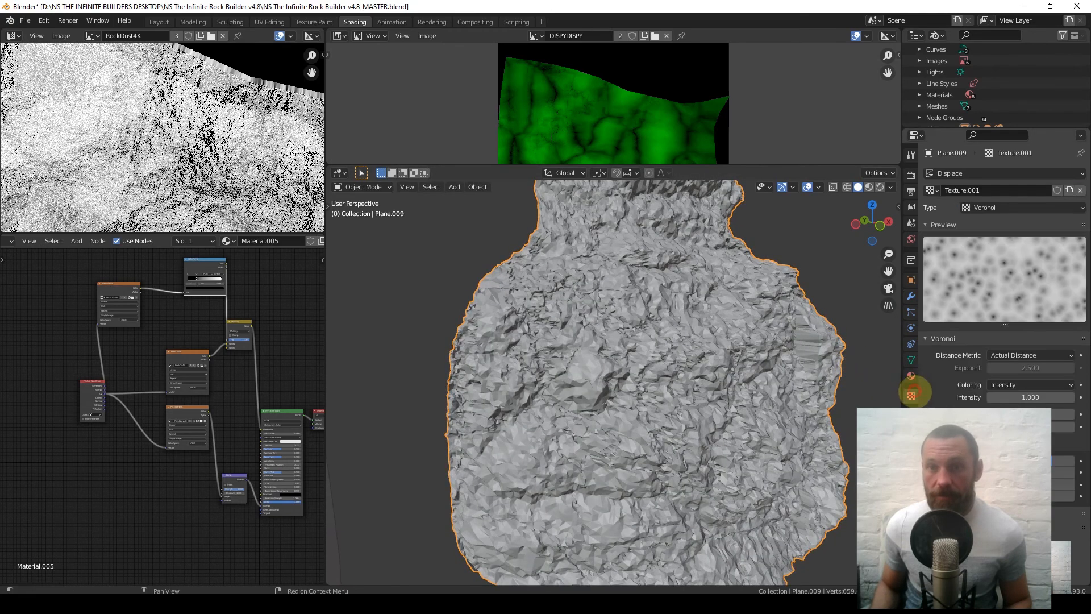
drag(1029, 413, 1074, 413)
click(911, 297)
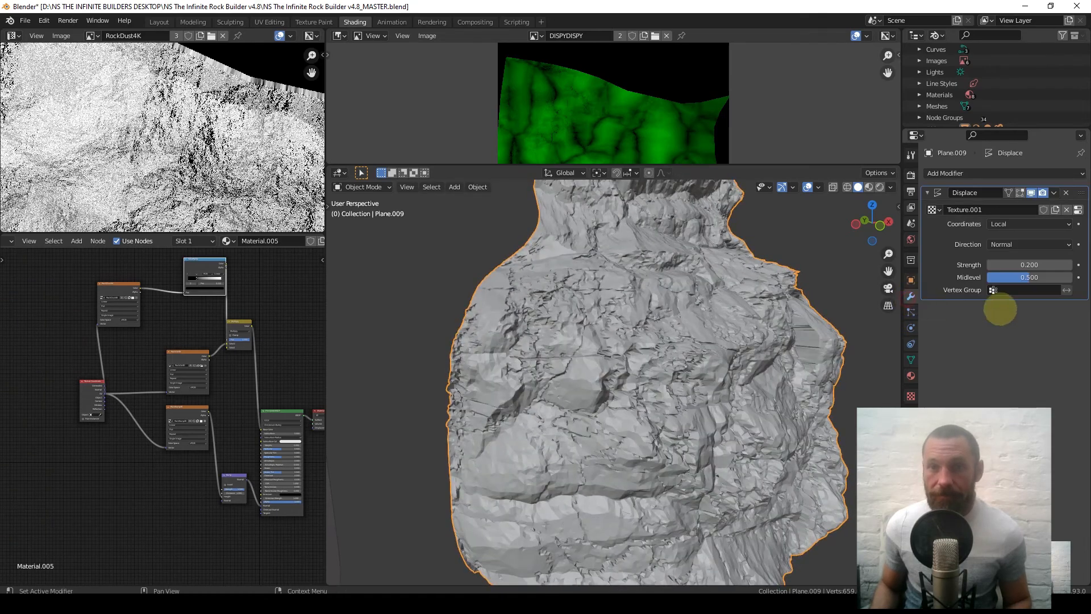
Set the Displace direction to RGB to XYZ, raise its strength to 1.130, and inspect the deformed rock from several angles.
click(1031, 244)
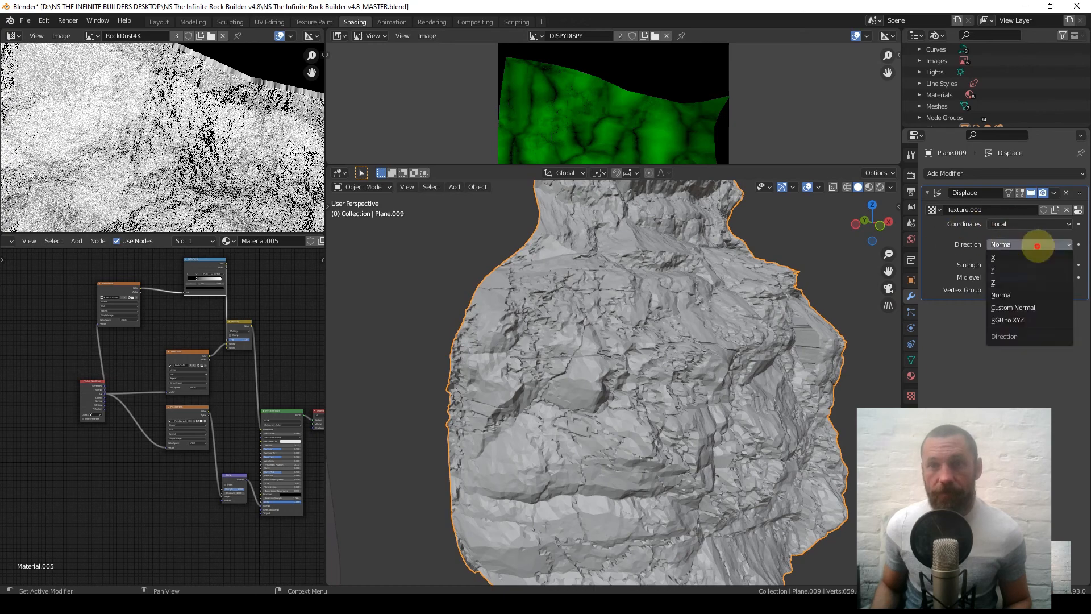
click(1033, 317)
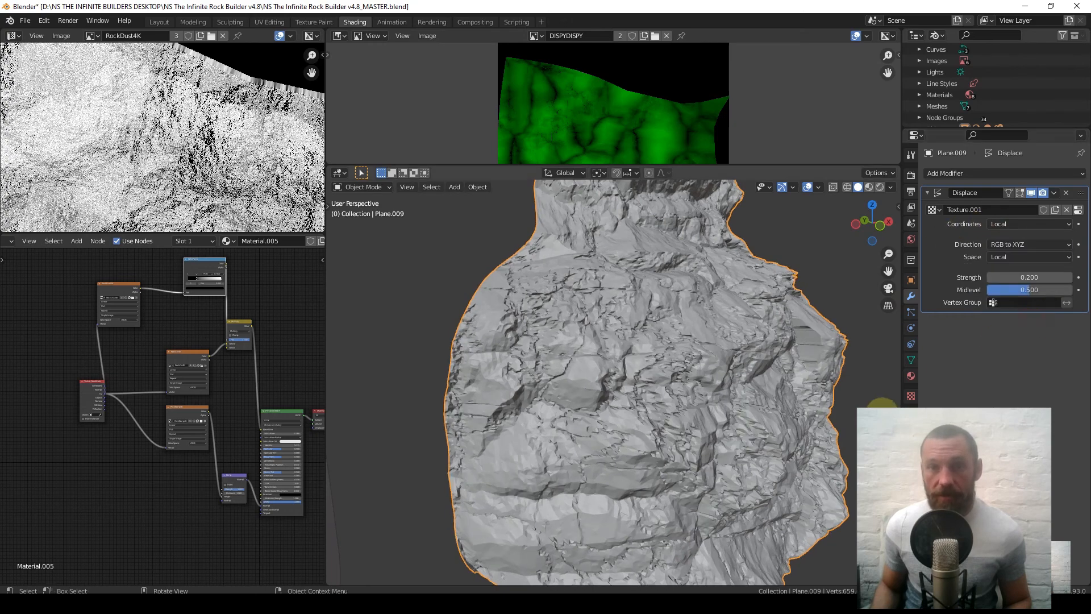
drag(1011, 278, 983, 277)
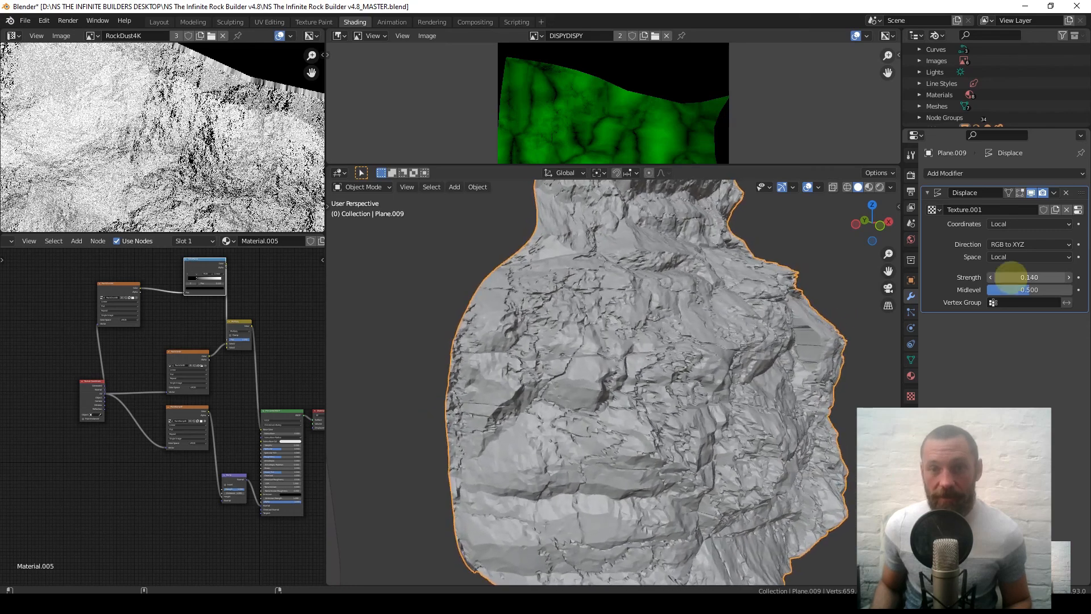
middle_drag(726, 306, 779, 338)
drag(1009, 278, 1054, 277)
middle_drag(499, 397, 609, 384)
scroll(590, 386, up, 5)
scroll(591, 387, down, 5)
middle_drag(519, 390, 633, 397)
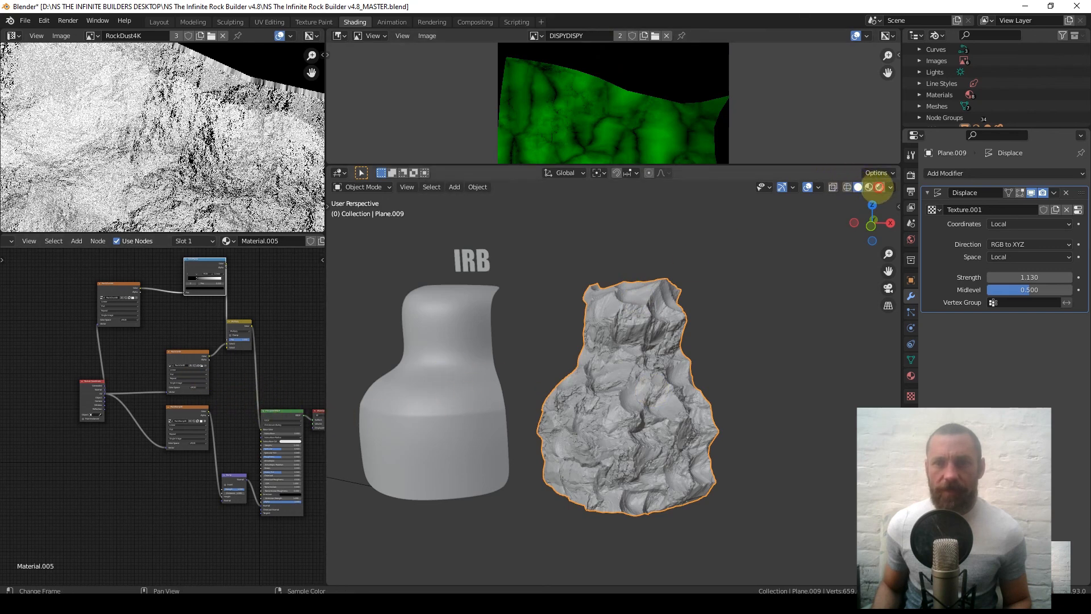
Compare both rocks in rendered shading from the front and set the duplicate's Displace strength to 0.5.
click(878, 187)
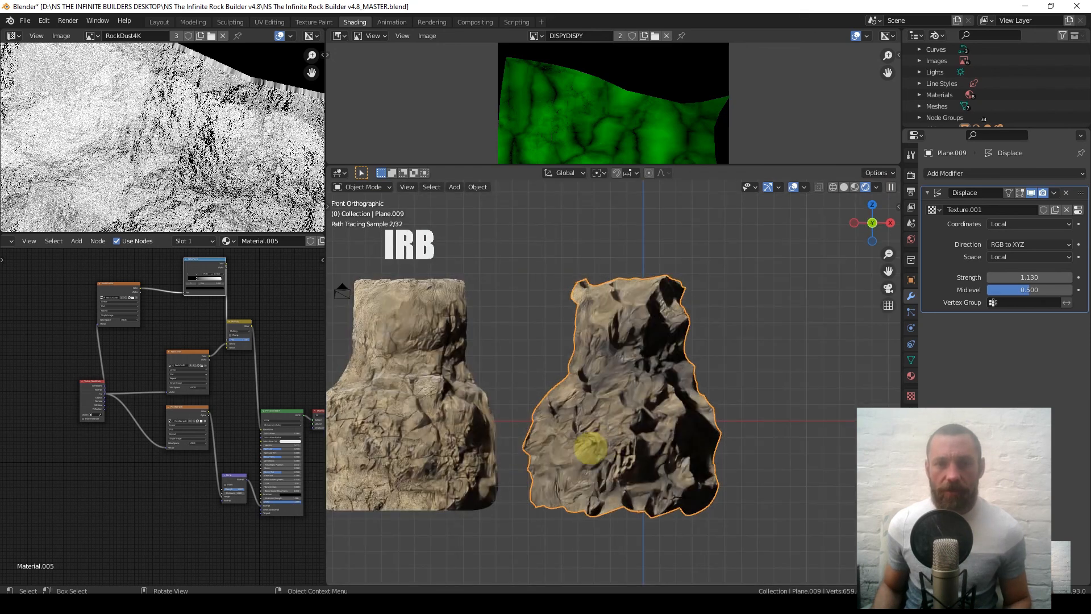
key(KP_1)
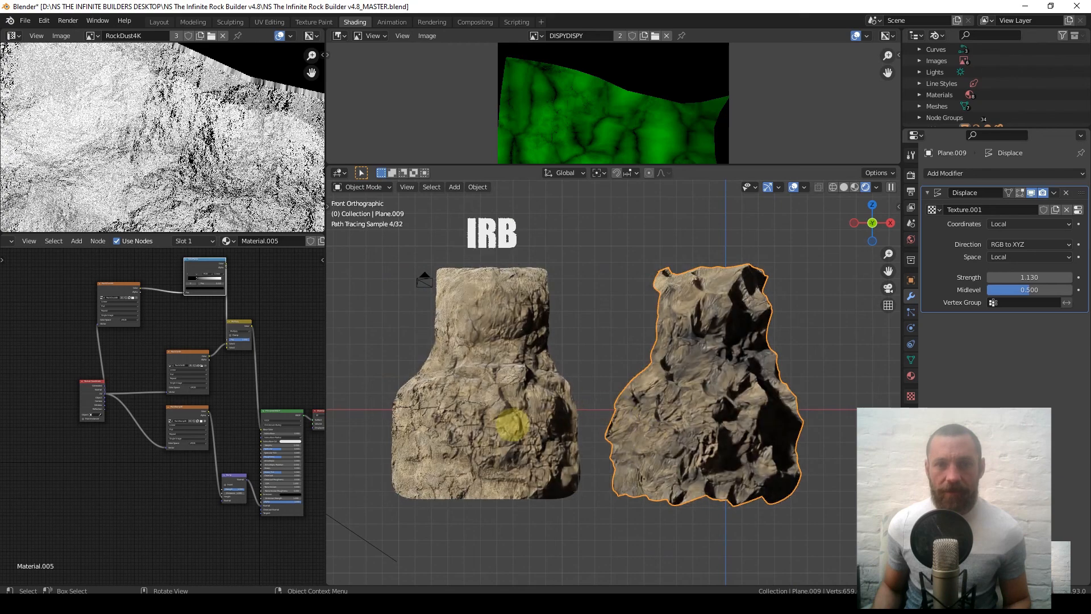
scroll(692, 426, up, 5)
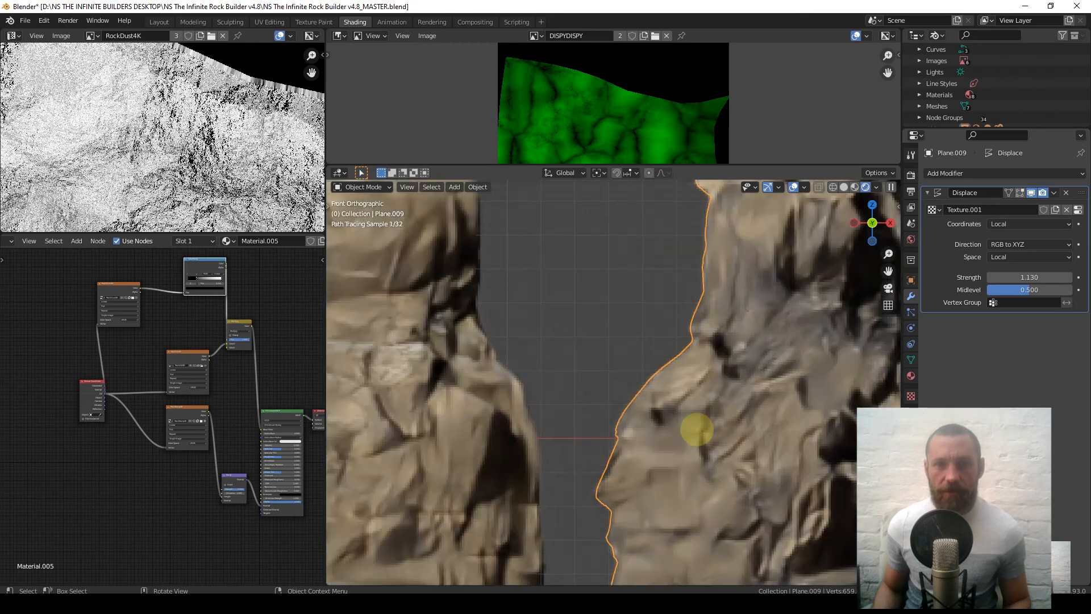
click(1006, 277)
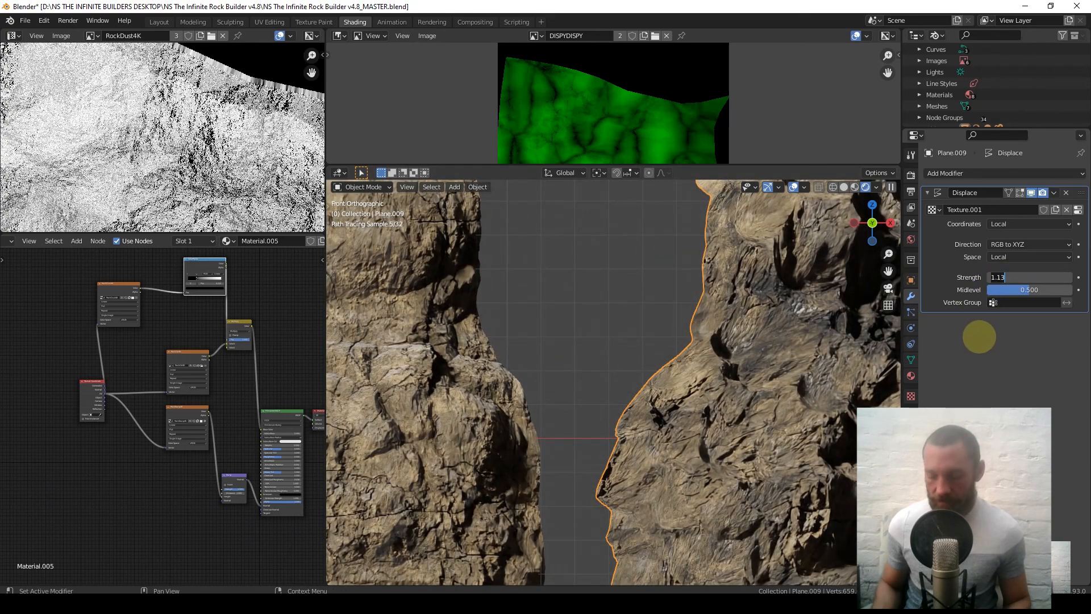
text(0.5)
key(Return)
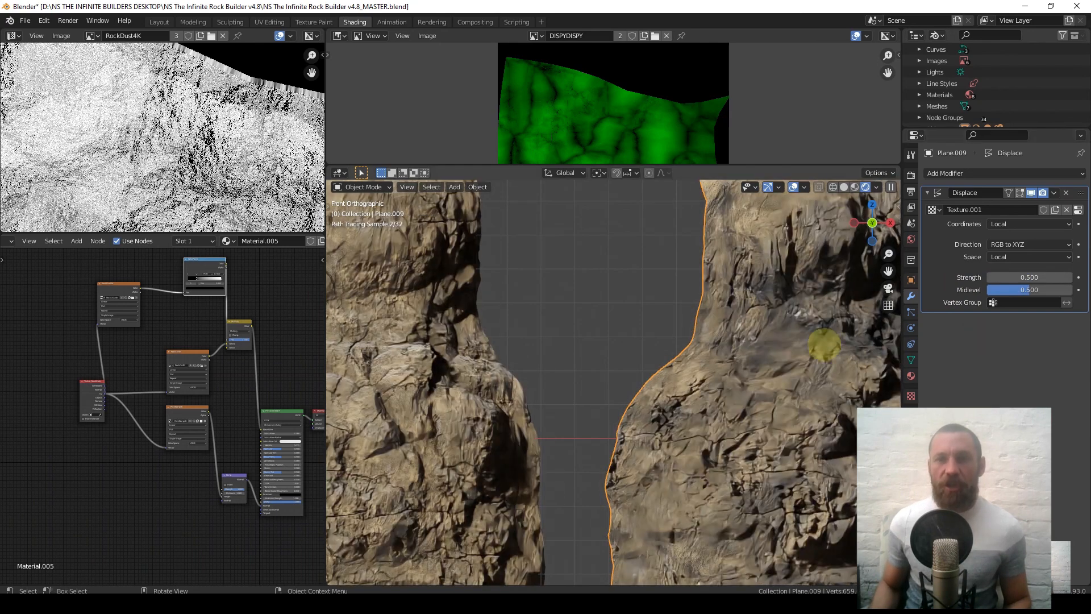
scroll(784, 341, down, 5)
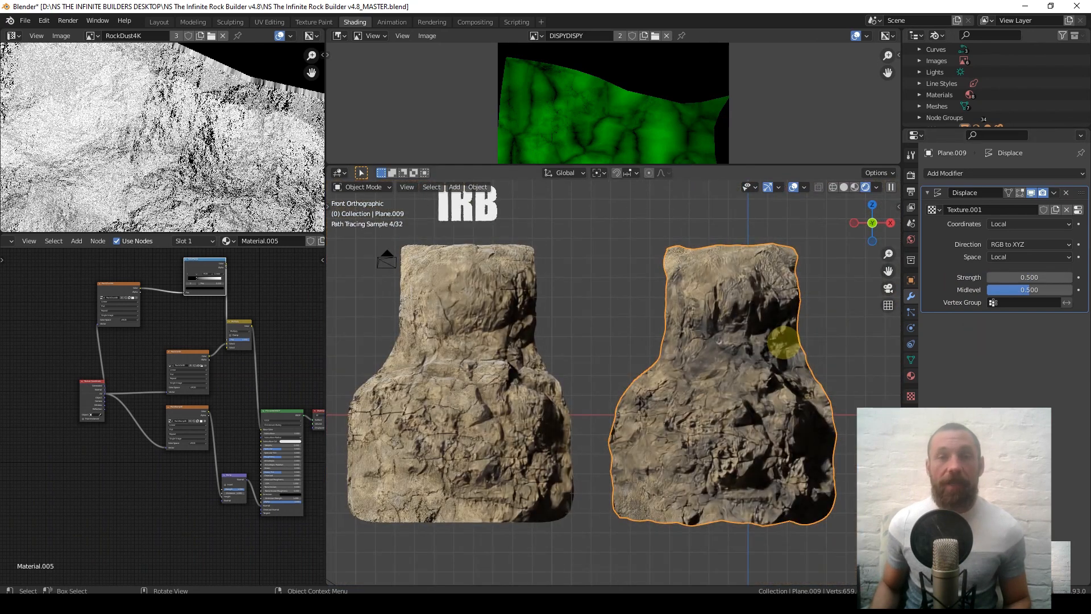
middle_drag(781, 340, 717, 356)
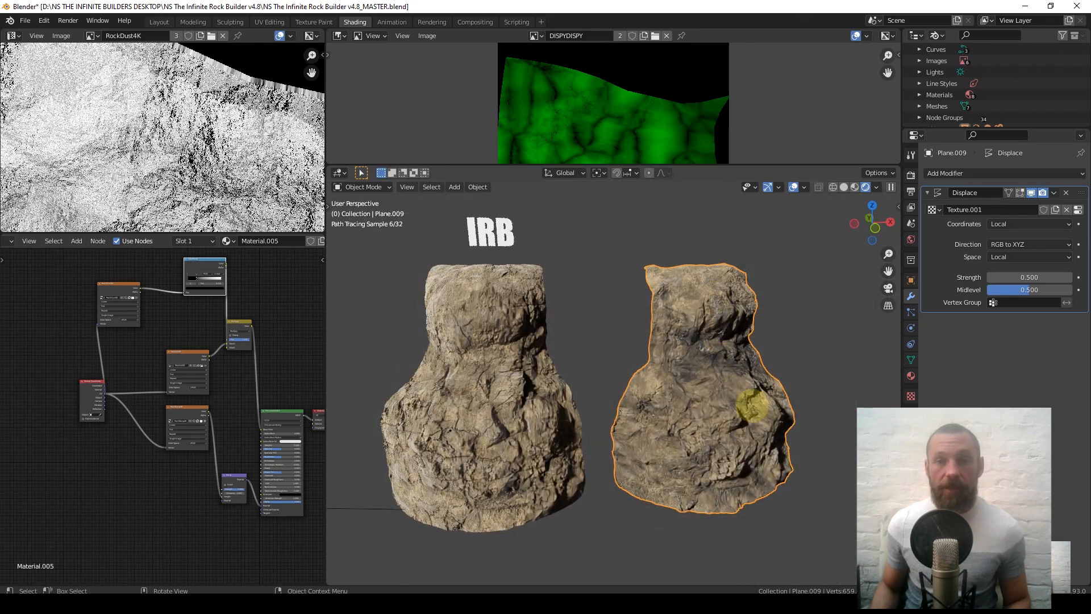